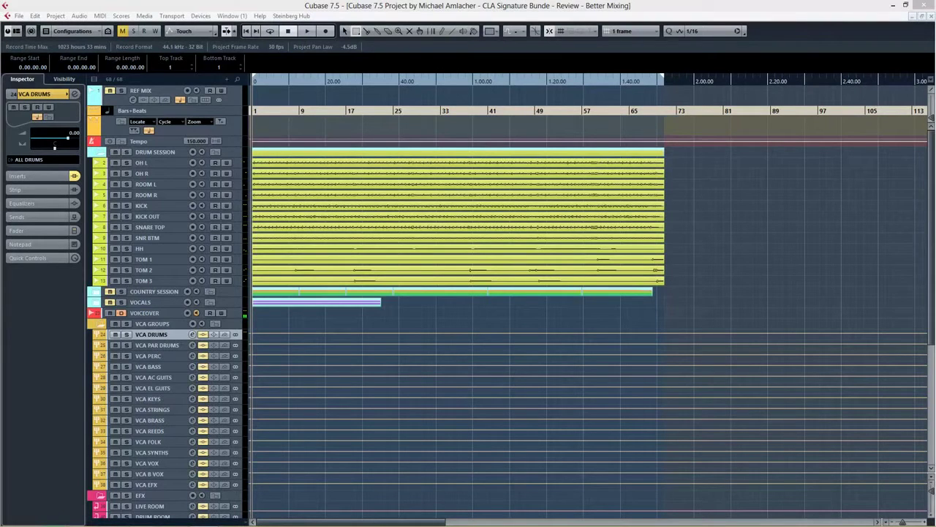
Show the transport controls in the project
{"action": "key", "text": "F2"}
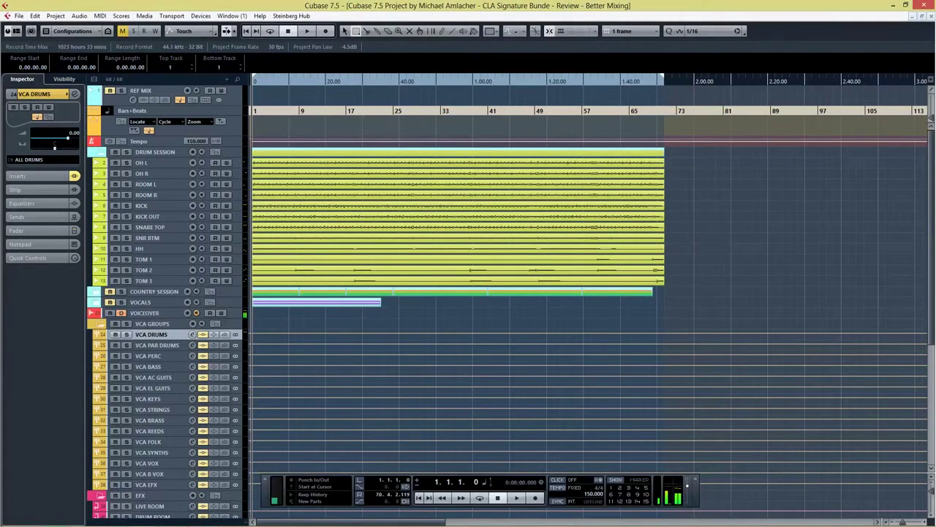
Switch to the Waves website in the browser and review the Maserati bundle's plugins and the Maserati DRM description
{"action": "key", "text": "alt+Tab"}
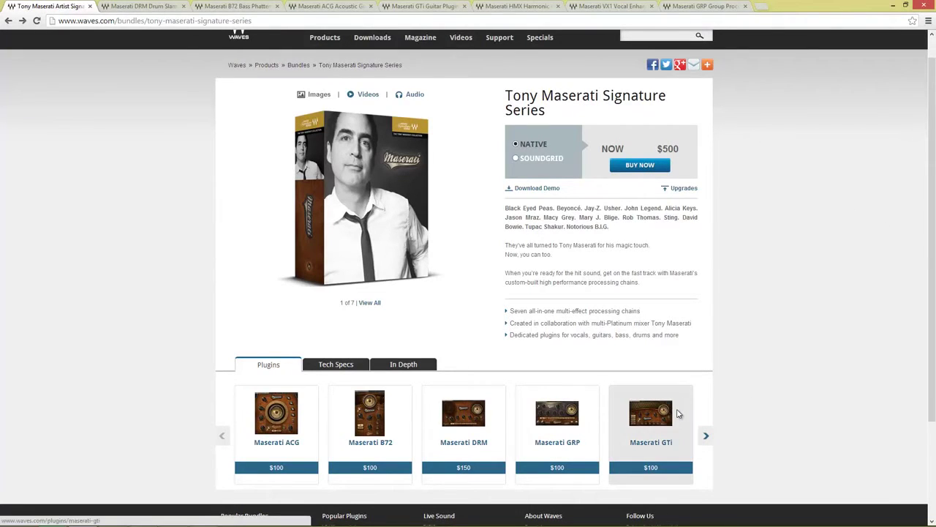
{"action": "left_click", "coordinate": [706, 436]}
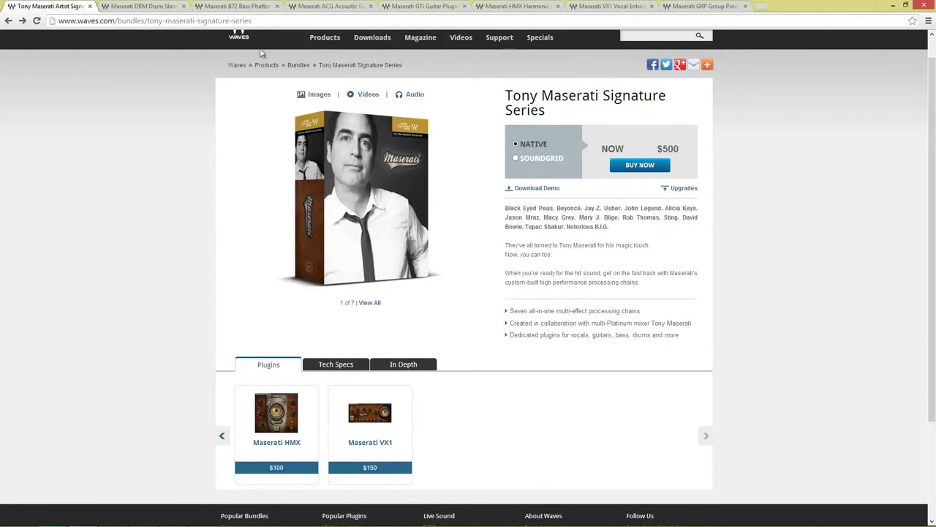
{"action": "left_click", "coordinate": [149, 9]}
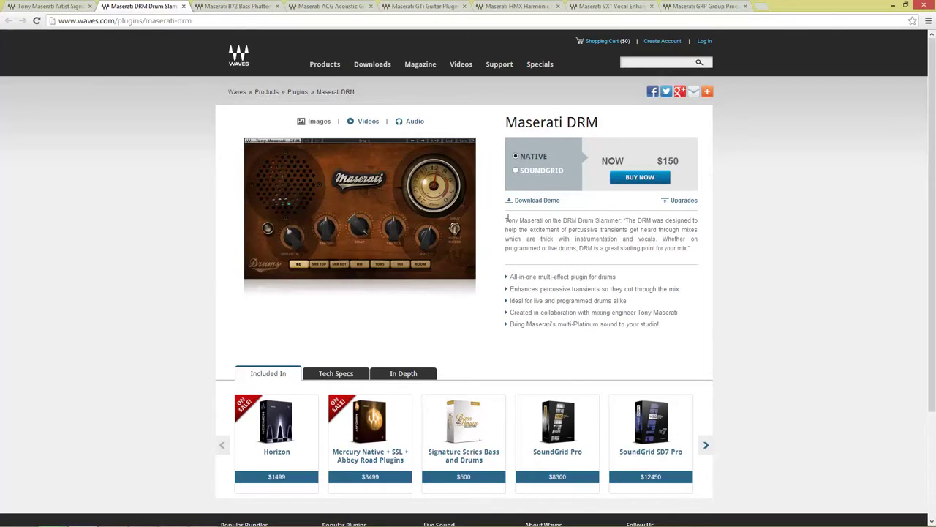
{"action": "left_click_drag", "start_coordinate": [506, 218], "coordinate": [694, 252]}
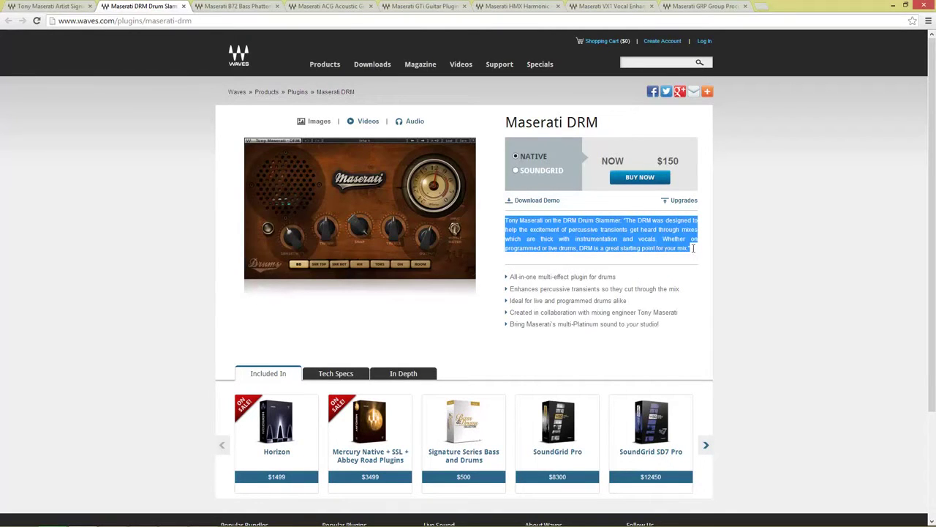
Switch back to Cubase and select the OH L and OH R tracks together, briefly checking the mixer
{"action": "key", "text": "alt+Tab"}
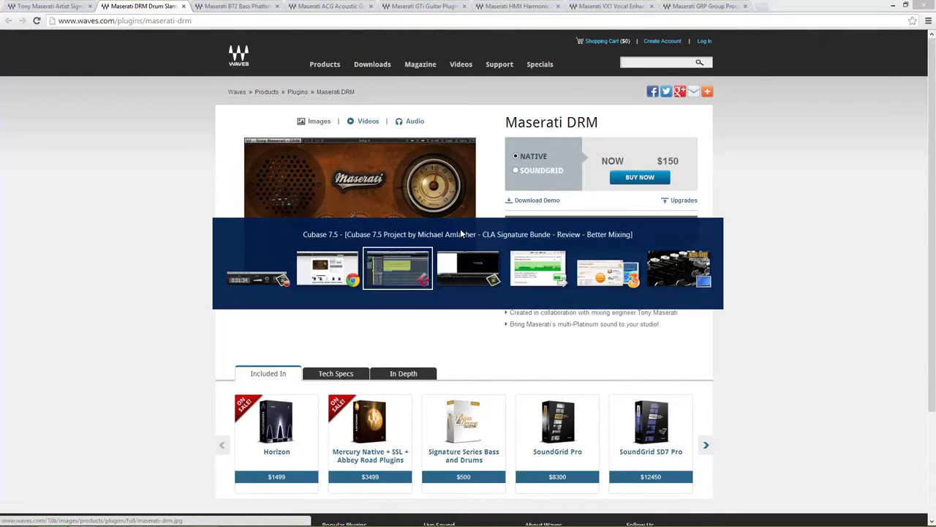
{"action": "left_click", "coordinate": [166, 163]}
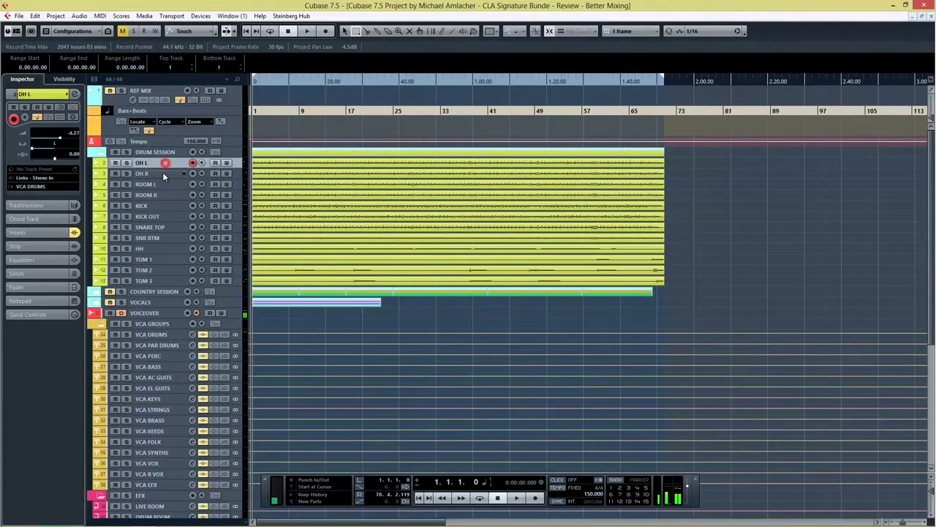
{"action": "left_click", "coordinate": [162, 173], "text": "shift"}
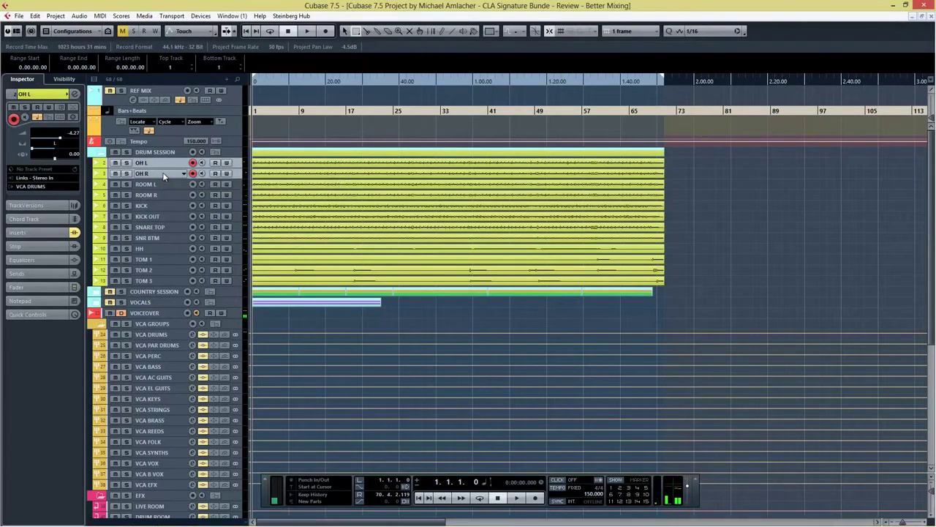
{"action": "key", "text": "F3"}
{"action": "key", "text": "F3"}
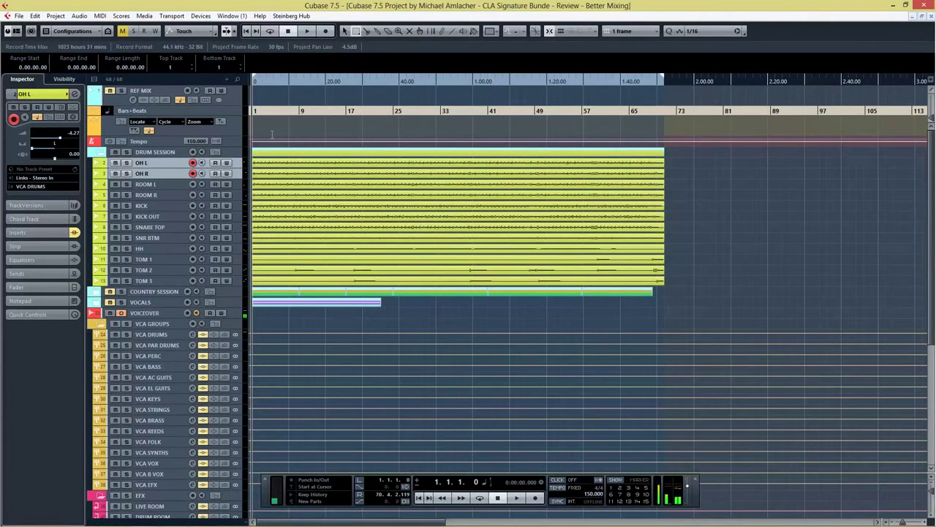
Play the drum session from the beginning, stop it, and return the playhead to the project start
{"action": "key", "text": "space"}
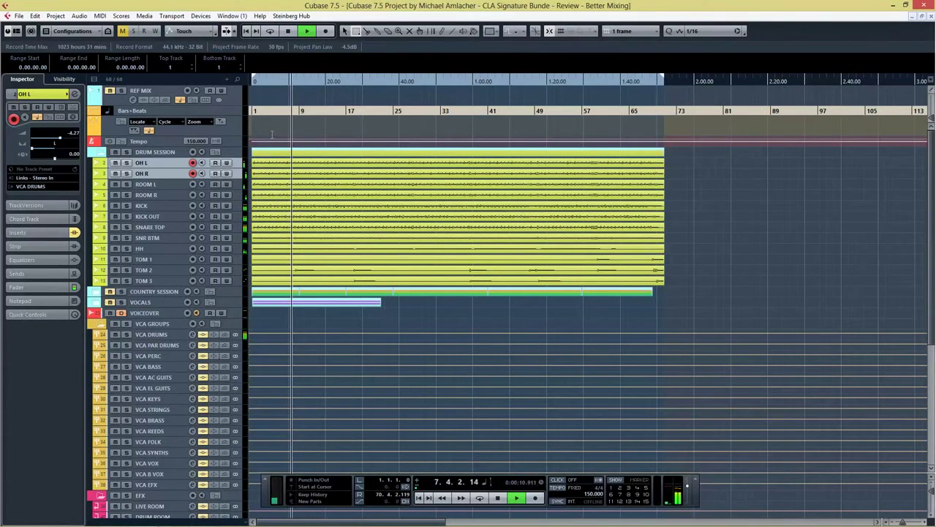
{"action": "key", "text": "space"}
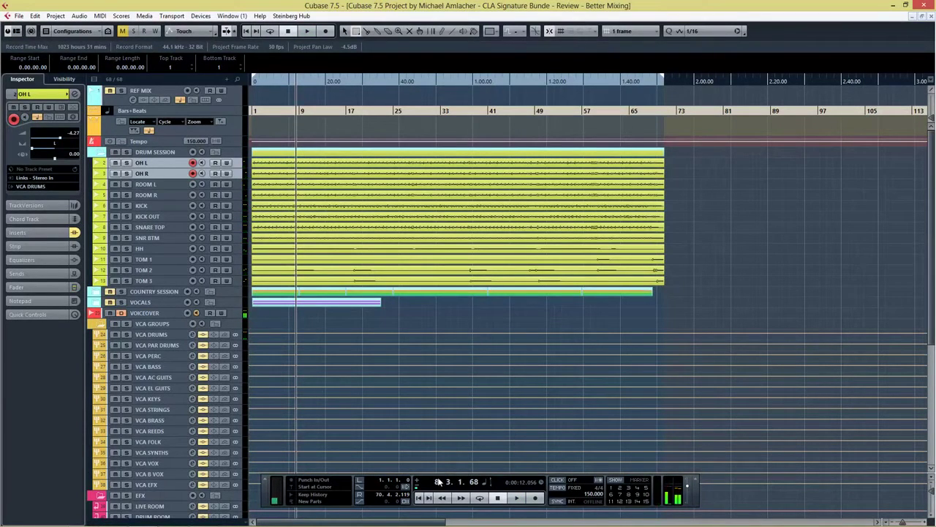
{"action": "left_click", "coordinate": [419, 497]}
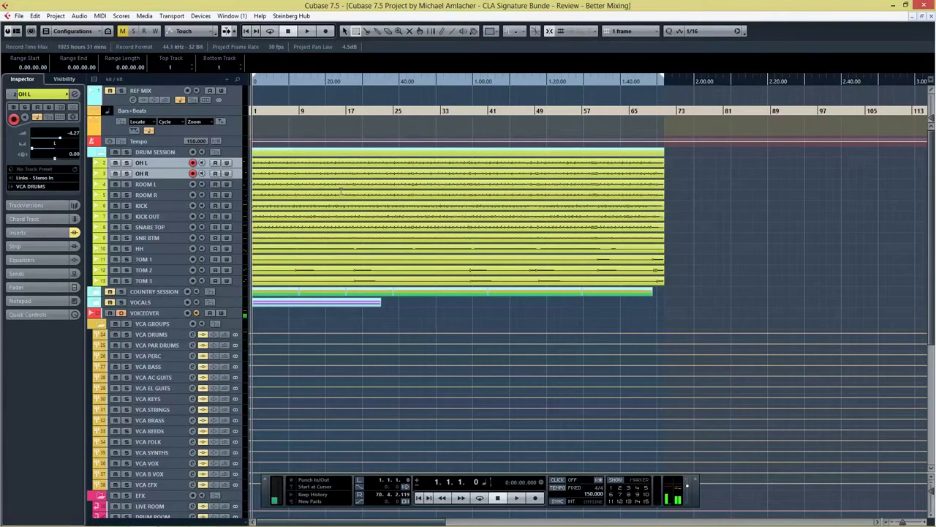
Solo the OH L and OH R channels in the mixer and link the selected channels with Q-Link
{"action": "key", "text": "F3"}
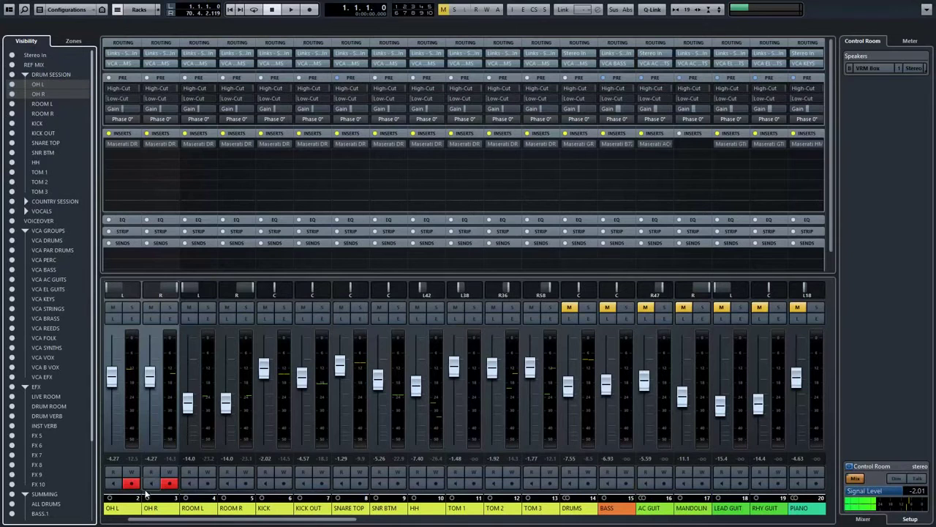
{"action": "left_click", "coordinate": [189, 349]}
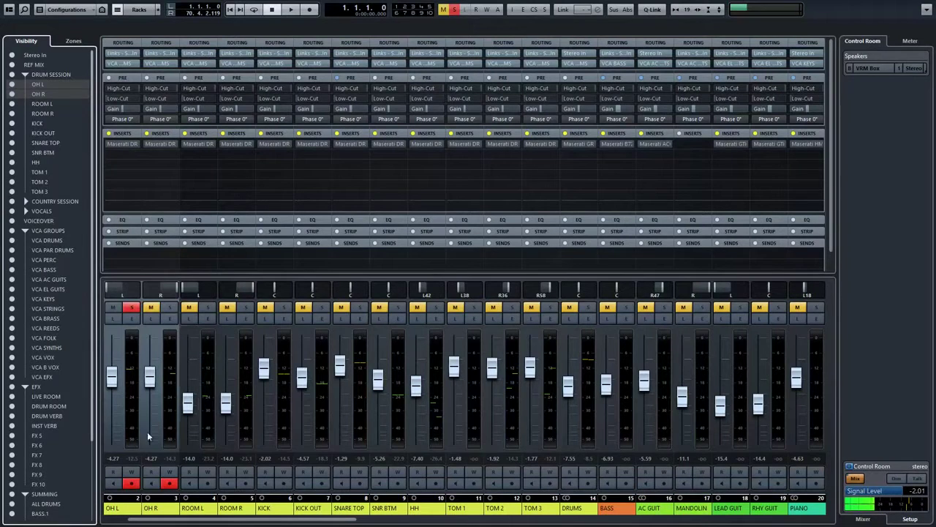
{"action": "left_click", "coordinate": [169, 306]}
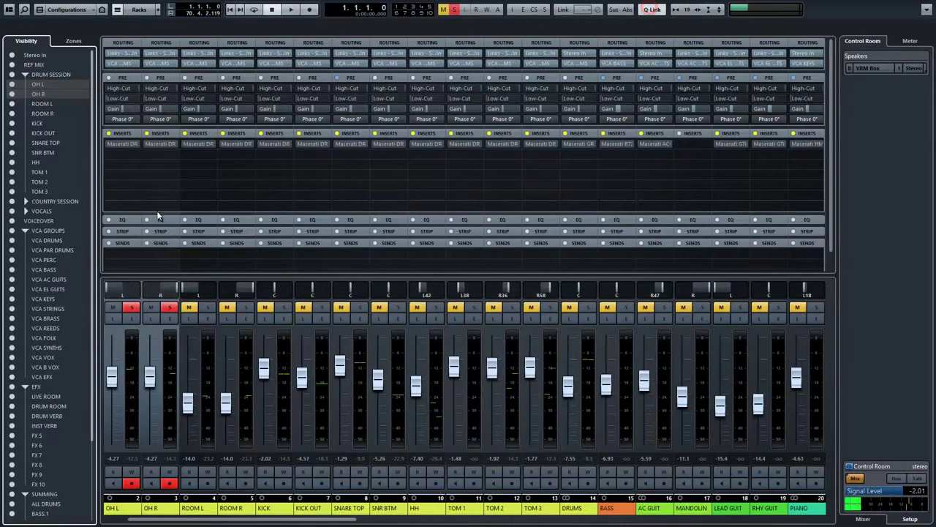
Open the Maserati DRM inserts of OH L and OH R and arrange the two plugin windows side by side over the project
{"action": "left_click", "coordinate": [122, 145]}
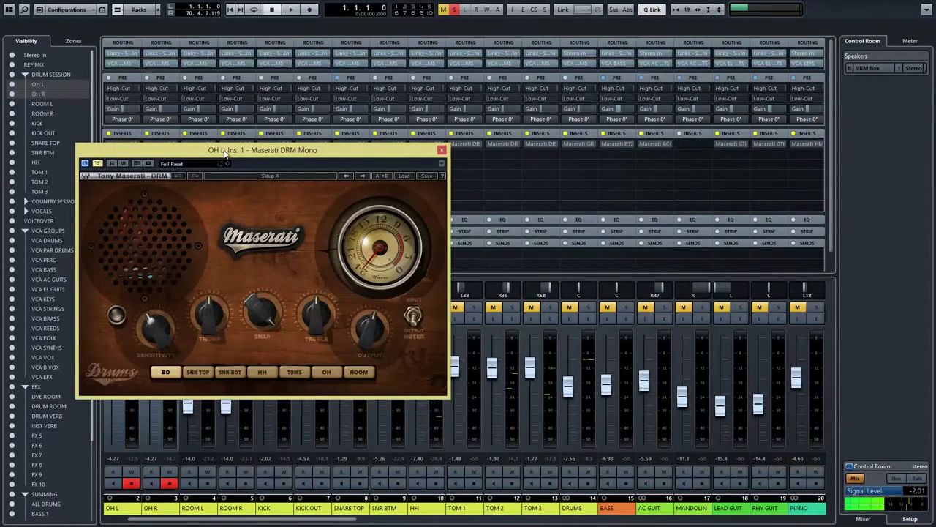
{"action": "left_click_drag", "start_coordinate": [229, 149], "coordinate": [206, 192]}
{"action": "left_click", "coordinate": [158, 144]}
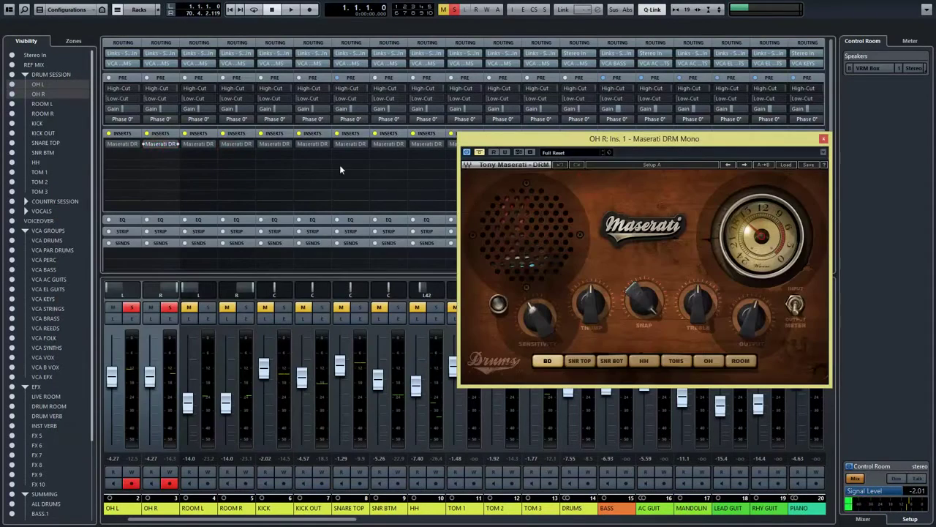
{"action": "key", "text": "F3"}
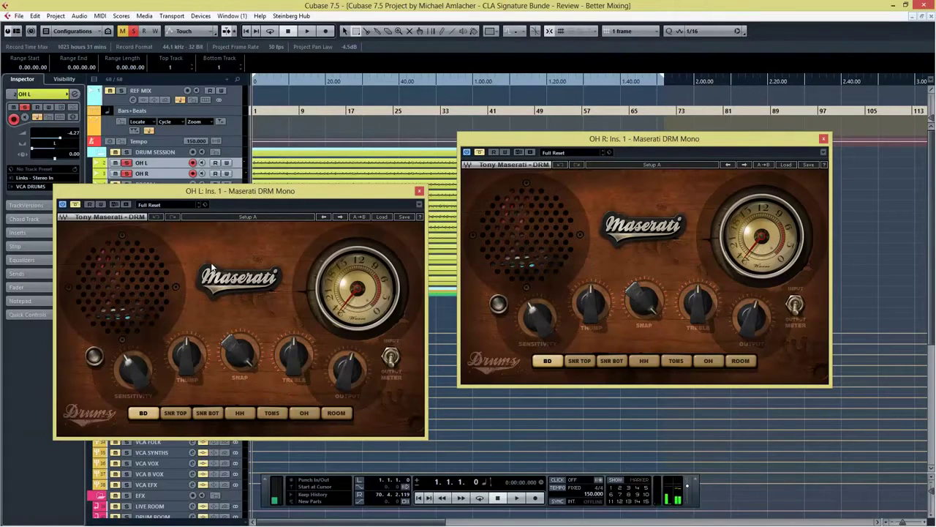
{"action": "left_click_drag", "start_coordinate": [308, 203], "coordinate": [327, 148]}
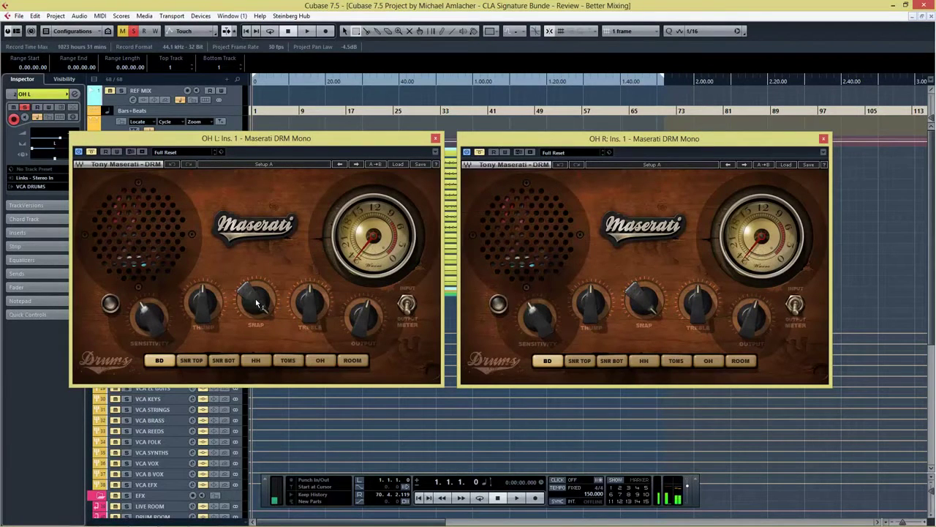
{"action": "mouse_move", "coordinate": [256, 301]}
{"action": "mouse_move", "coordinate": [272, 142]}
{"action": "left_mouse_down"}
{"action": "mouse_move", "coordinate": [455, 141]}
{"action": "mouse_move", "coordinate": [255, 140]}
{"action": "mouse_move", "coordinate": [278, 137]}
{"action": "left_mouse_up"}
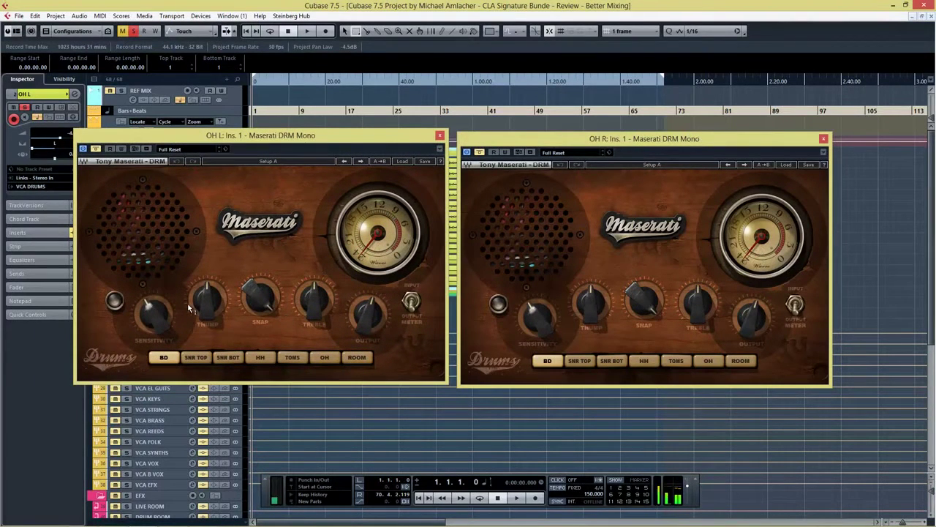
Try a sensitivity of -1.0 in the DRM plugin on OH L, and set both linked plugins to the OH mode
{"action": "mouse_move", "coordinate": [190, 309]}
{"action": "mouse_move", "coordinate": [164, 315]}
{"action": "left_mouse_down"}
{"action": "mouse_move", "coordinate": [153, 327]}
{"action": "mouse_move", "coordinate": [159, 300]}
{"action": "left_mouse_up"}
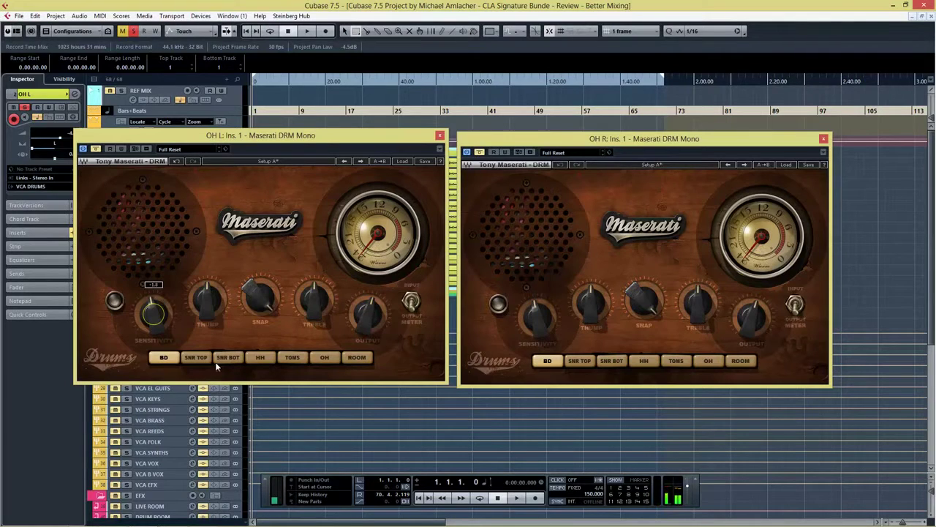
{"action": "left_click", "coordinate": [325, 357]}
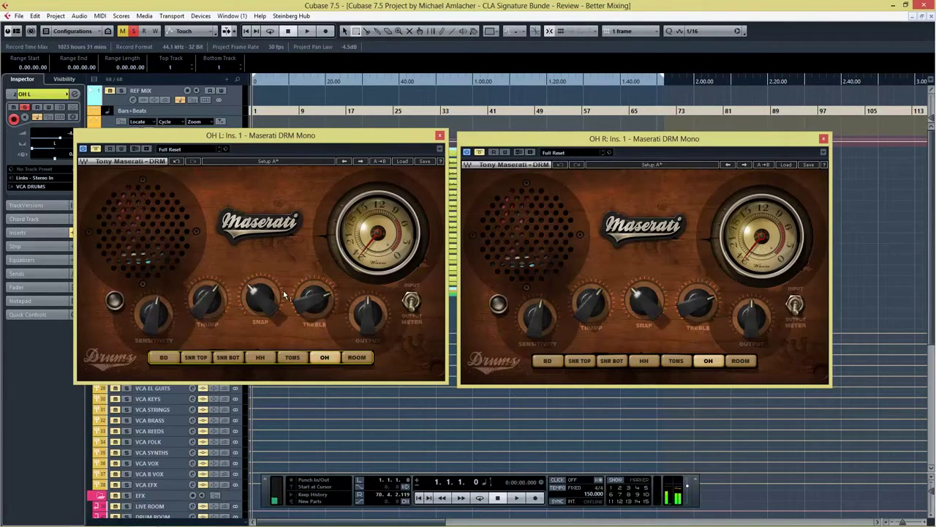
Play the soloed overheads, raise the sensitivity and set the treble to 6.6 on both linked DRM plugins, and stop playback
{"action": "mouse_move", "coordinate": [284, 295]}
{"action": "key", "text": "space"}
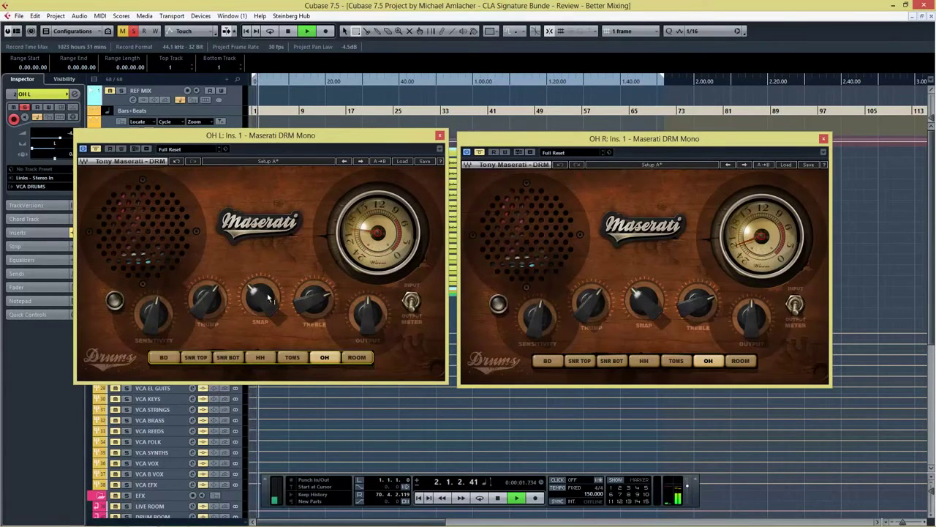
{"action": "mouse_move", "coordinate": [160, 292]}
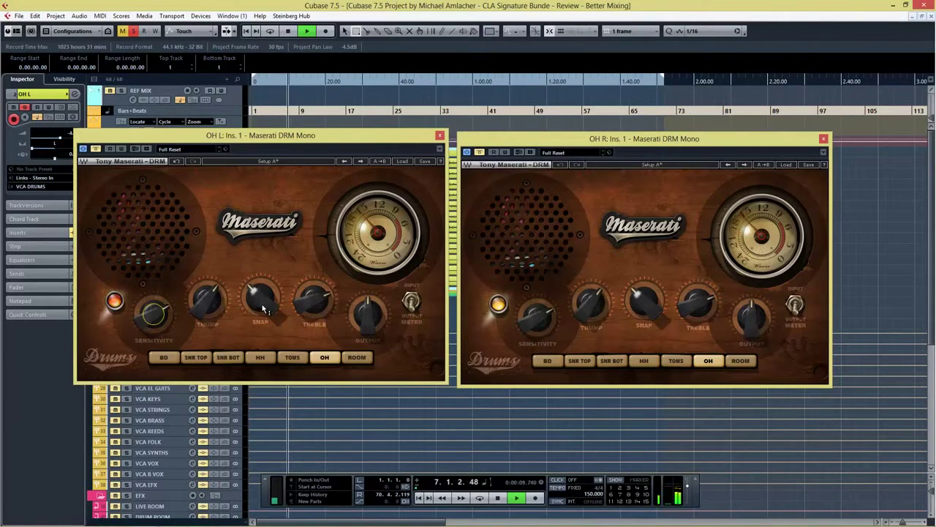
{"action": "left_click", "coordinate": [311, 306]}
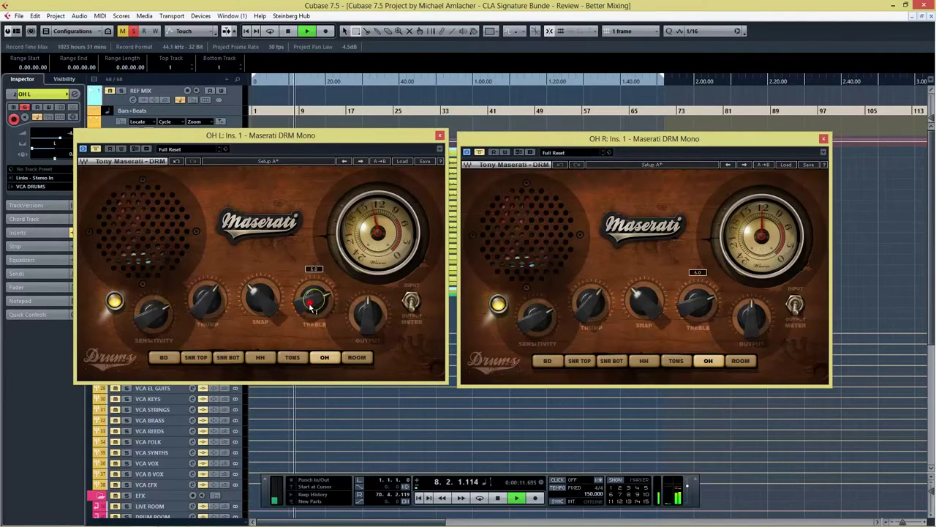
{"action": "left_click_drag", "start_coordinate": [312, 306], "coordinate": [292, 281]}
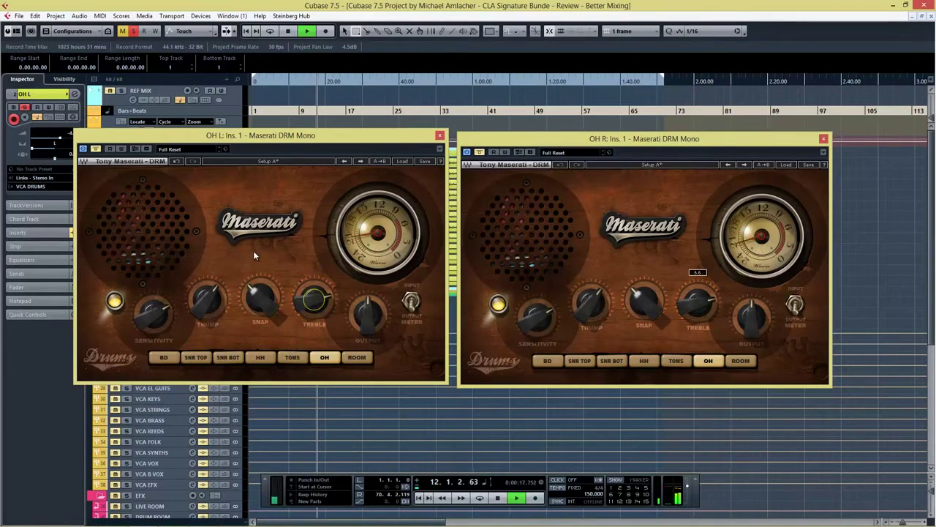
{"action": "key", "text": "space"}
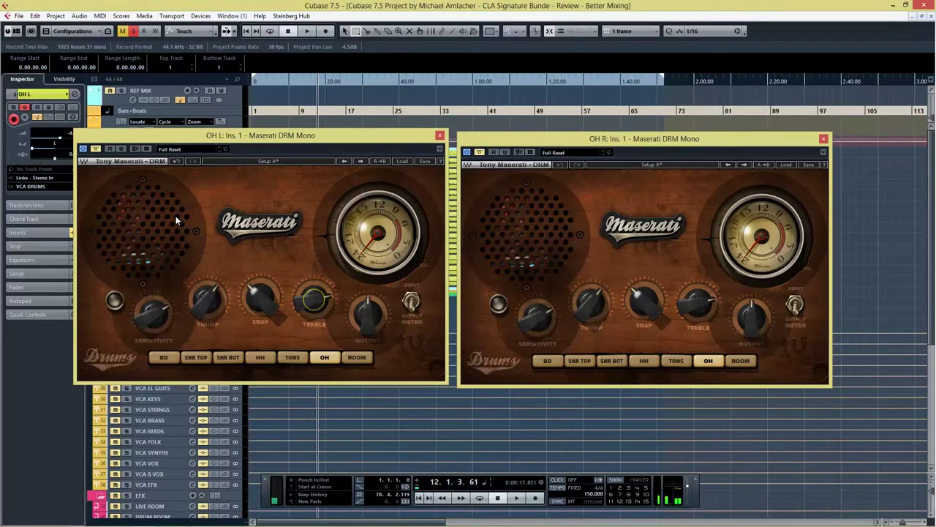
Take the linked DRM plugins out of bypass, lower their treble during playback, and bypass them again for comparison
{"action": "left_click", "coordinate": [96, 149]}
{"action": "key", "text": "space"}
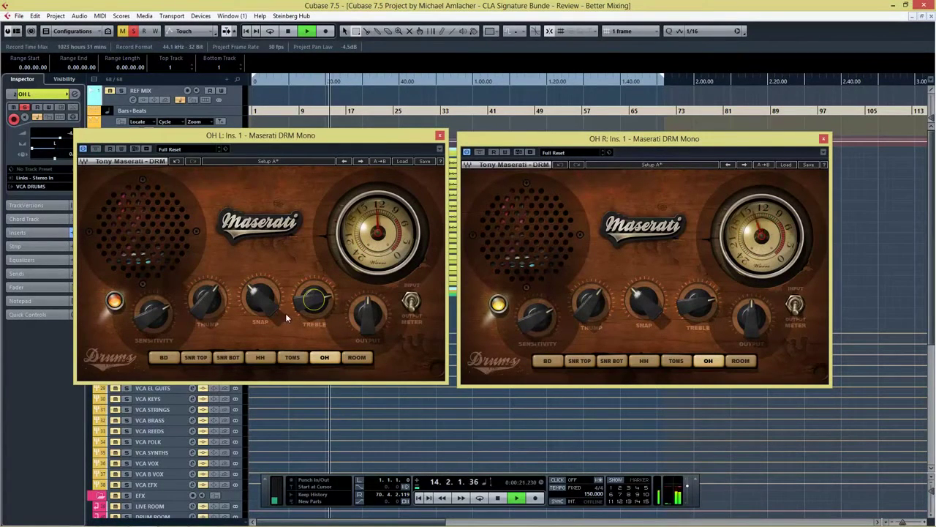
{"action": "left_click_drag", "start_coordinate": [310, 313], "coordinate": [307, 338]}
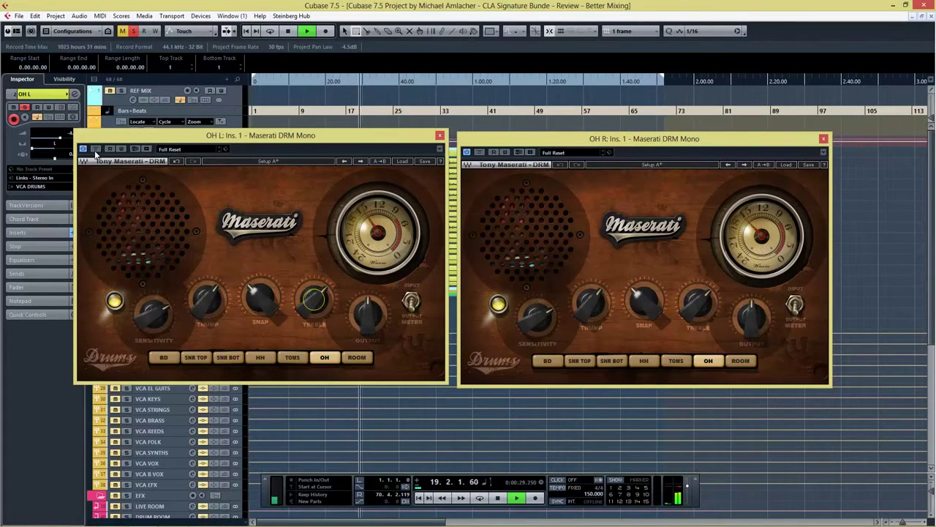
{"action": "left_click", "coordinate": [95, 149]}
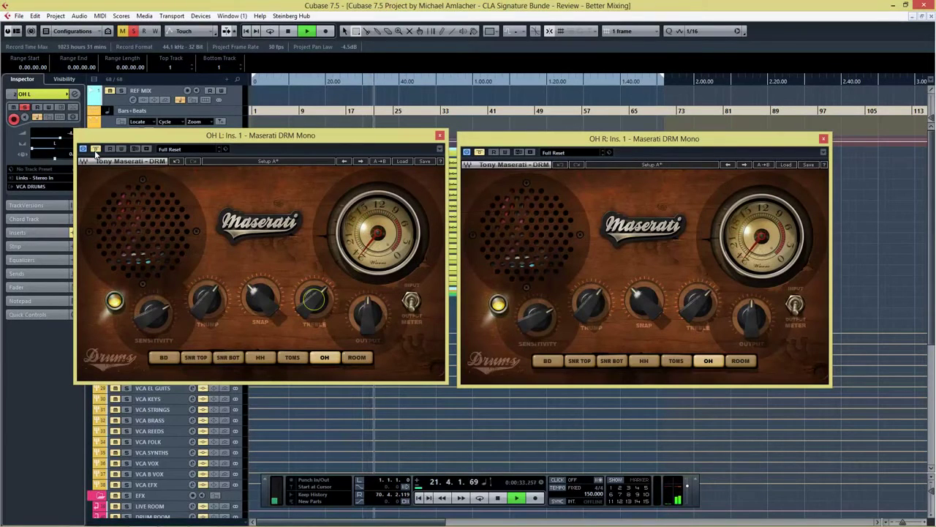
Set the linked DRM outputs to -4.7, compare bypassed and processed overheads, and stop playback with both plugins active
{"action": "left_click", "coordinate": [366, 325]}
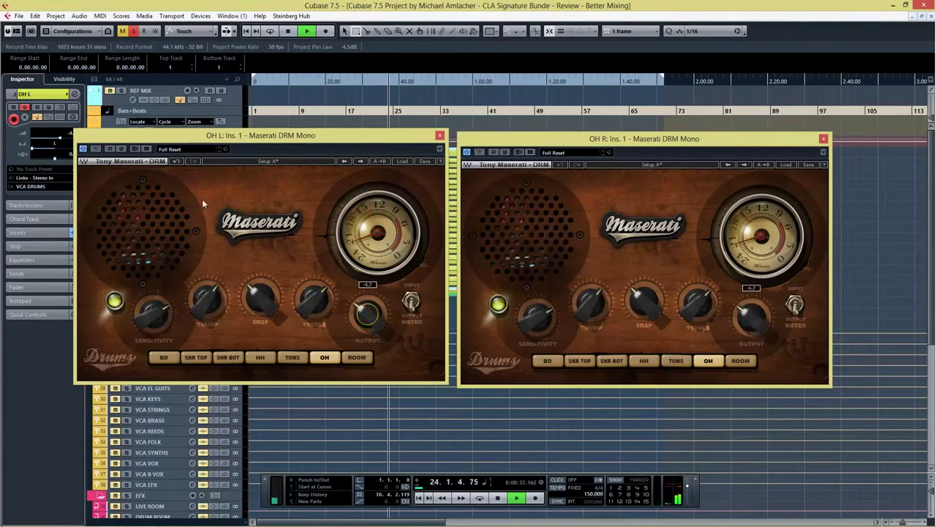
{"action": "left_click", "coordinate": [96, 149]}
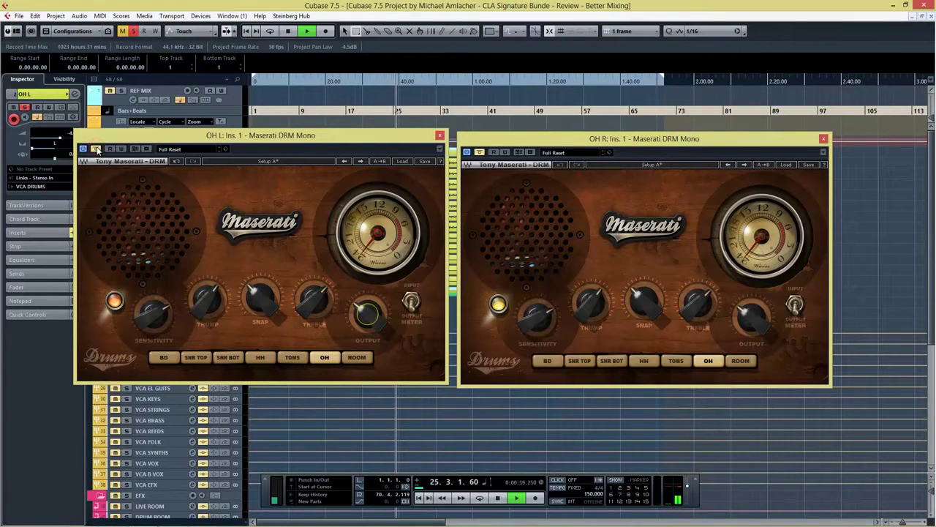
{"action": "left_click", "coordinate": [96, 150]}
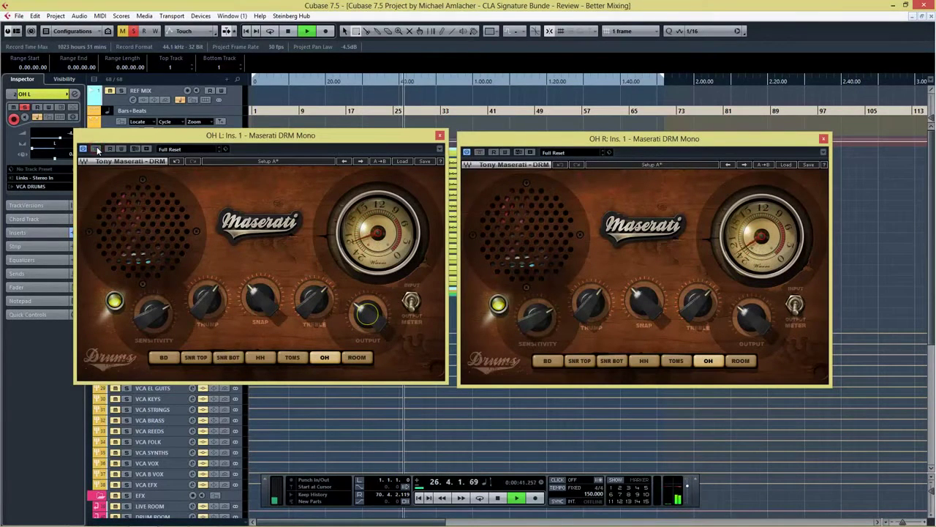
{"action": "left_click", "coordinate": [96, 149]}
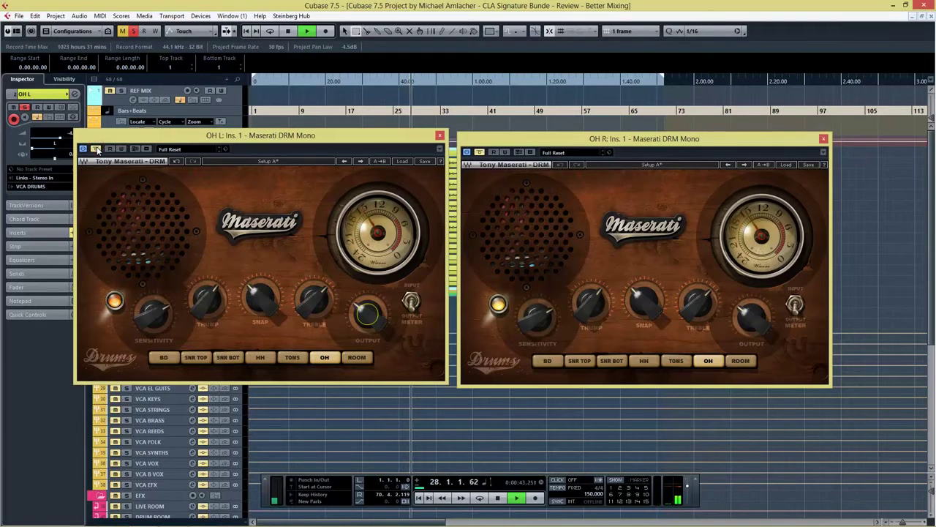
{"action": "left_click", "coordinate": [96, 150]}
{"action": "key", "text": "space"}
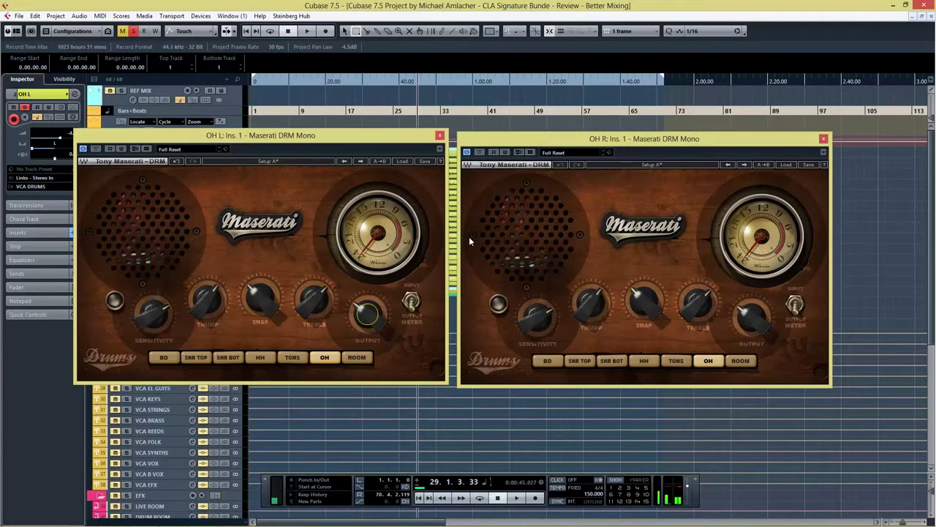
Close both overhead DRM plugin windows and solo the ROOM L and ROOM R tracks together
{"action": "left_click", "coordinate": [439, 136]}
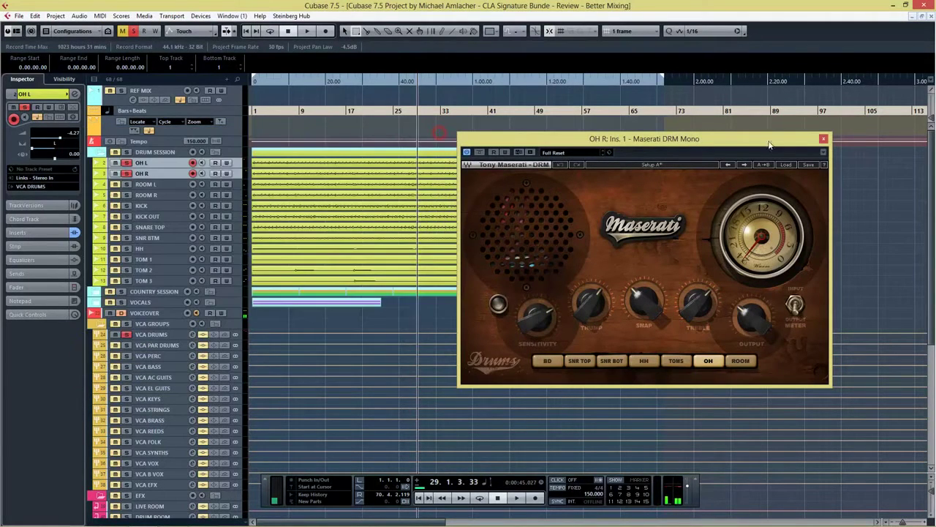
{"action": "left_click", "coordinate": [824, 138]}
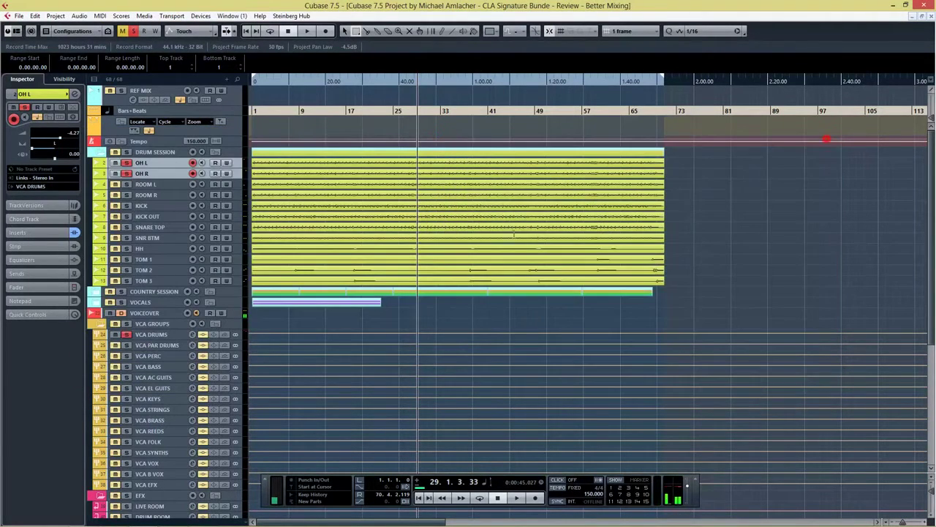
{"action": "left_click", "coordinate": [150, 184]}
{"action": "left_click", "coordinate": [148, 194], "text": "shift"}
{"action": "key", "text": "s"}
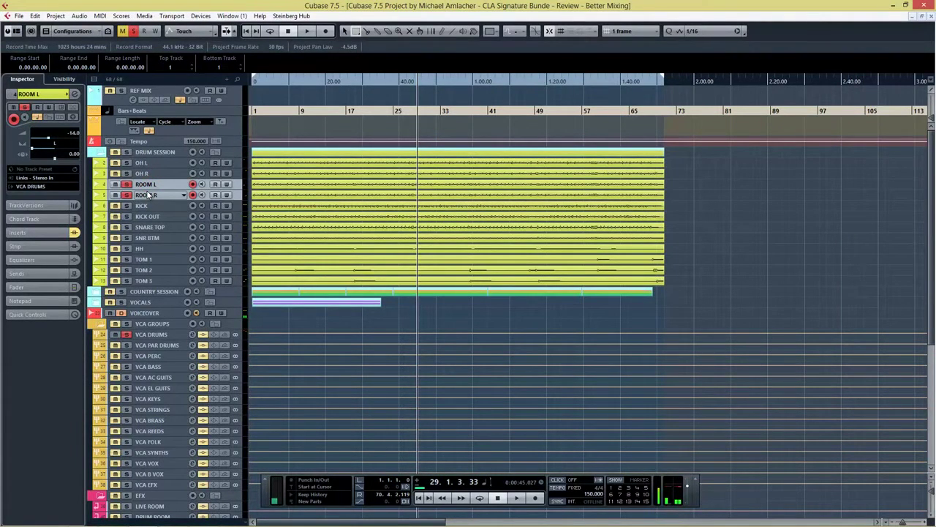
Open Maserati DRM from the ROOM L channel settings, take it out of bypass, and set it to ROOM mode
{"action": "key", "text": "e"}
{"action": "left_click", "coordinate": [462, 174]}
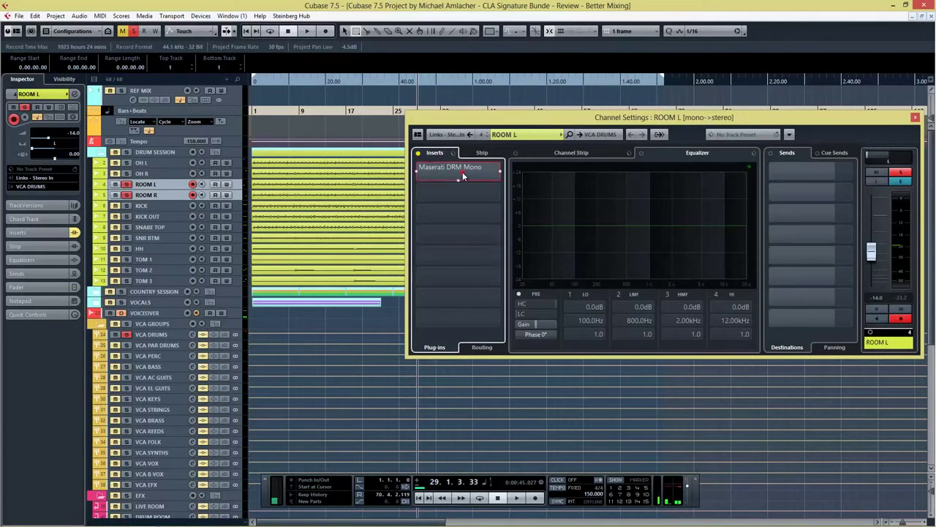
{"action": "left_click_drag", "start_coordinate": [646, 156], "coordinate": [436, 174]}
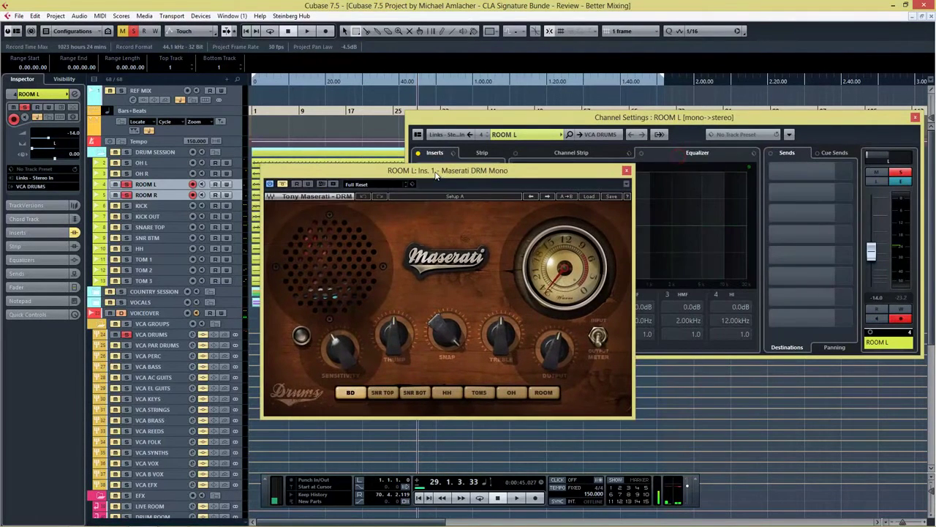
{"action": "left_click", "coordinate": [284, 184]}
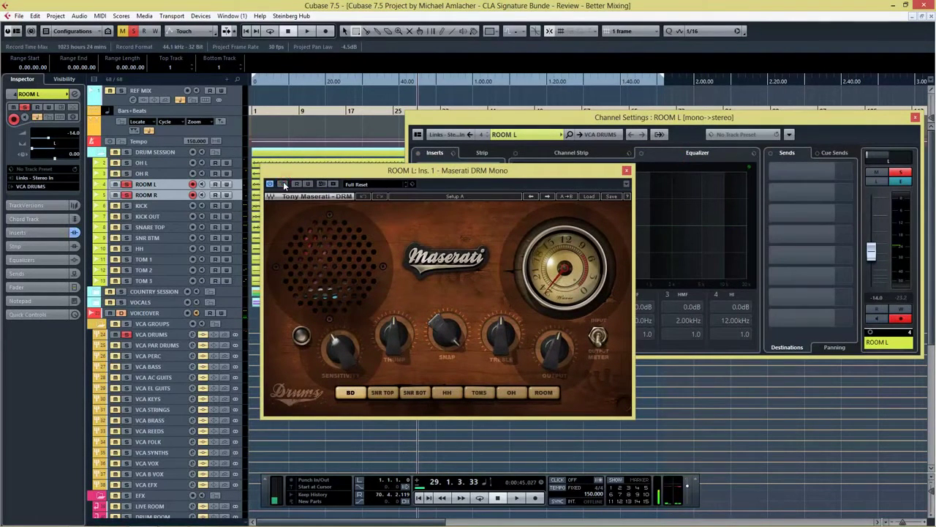
{"action": "left_click_drag", "start_coordinate": [523, 174], "coordinate": [498, 155]}
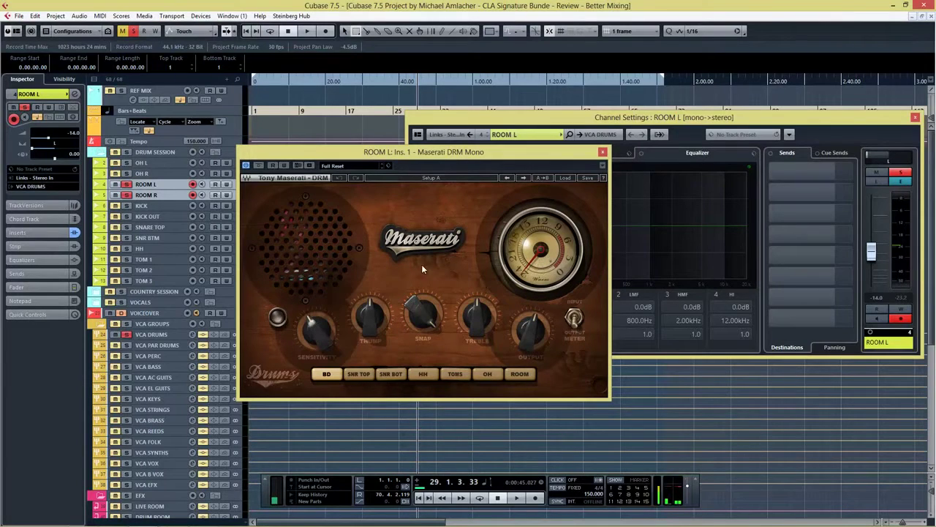
{"action": "left_click", "coordinate": [527, 378]}
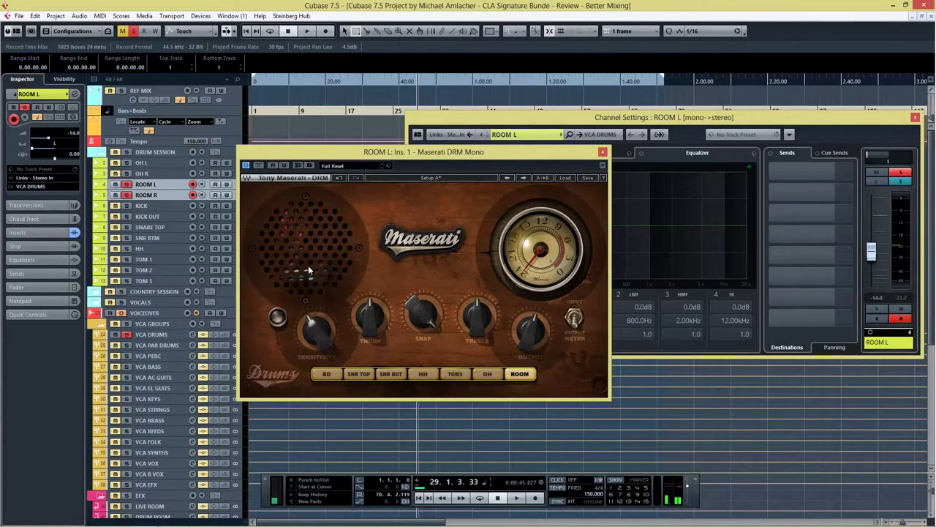
Play the soloed room tracks, raise the DRM sensitivity, and set the output to -2.5
{"action": "key", "text": "space"}
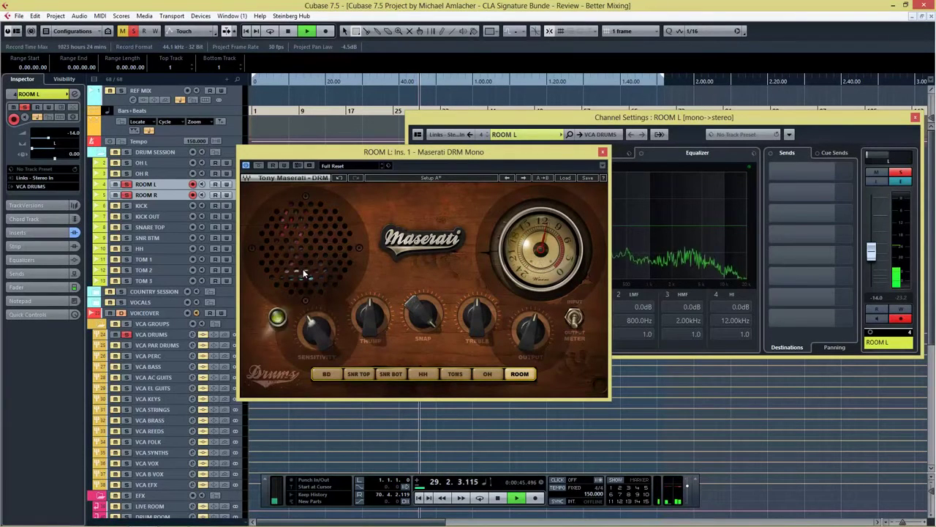
{"action": "mouse_move", "coordinate": [315, 338]}
{"action": "left_mouse_down"}
{"action": "mouse_move", "coordinate": [308, 314]}
{"action": "mouse_move", "coordinate": [317, 272]}
{"action": "mouse_move", "coordinate": [318, 340]}
{"action": "left_mouse_up"}
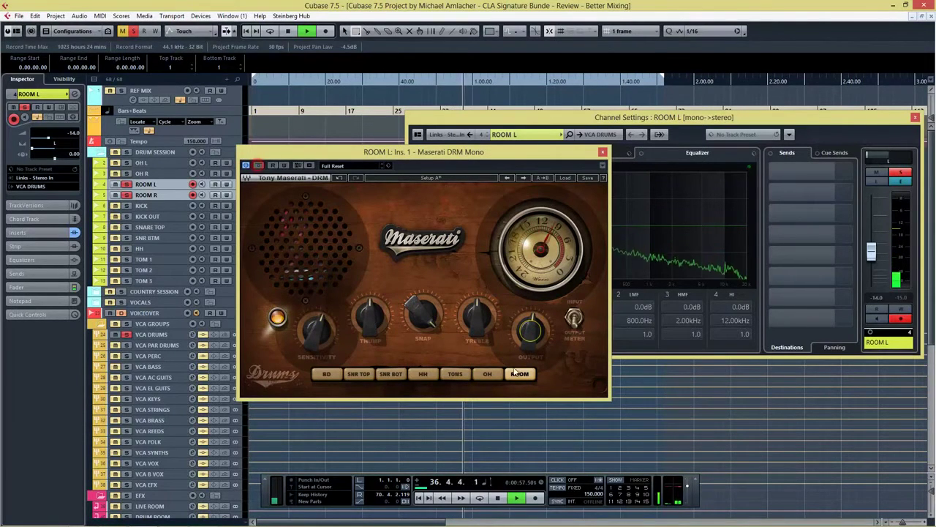
{"action": "left_click_drag", "start_coordinate": [530, 331], "coordinate": [525, 373]}
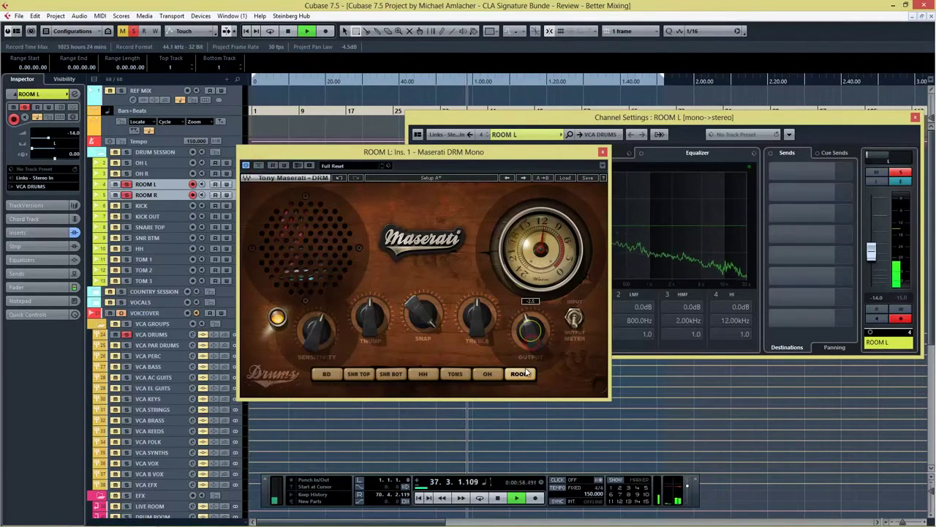
Compare the bypassed and processed room sound during playback, and stop with the DRM plugin active
{"action": "left_click", "coordinate": [260, 166]}
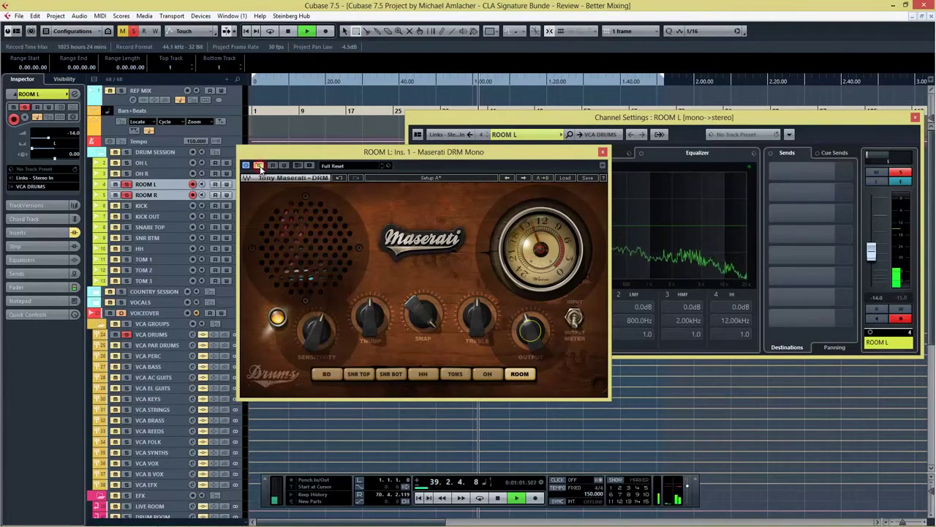
{"action": "left_click", "coordinate": [260, 168]}
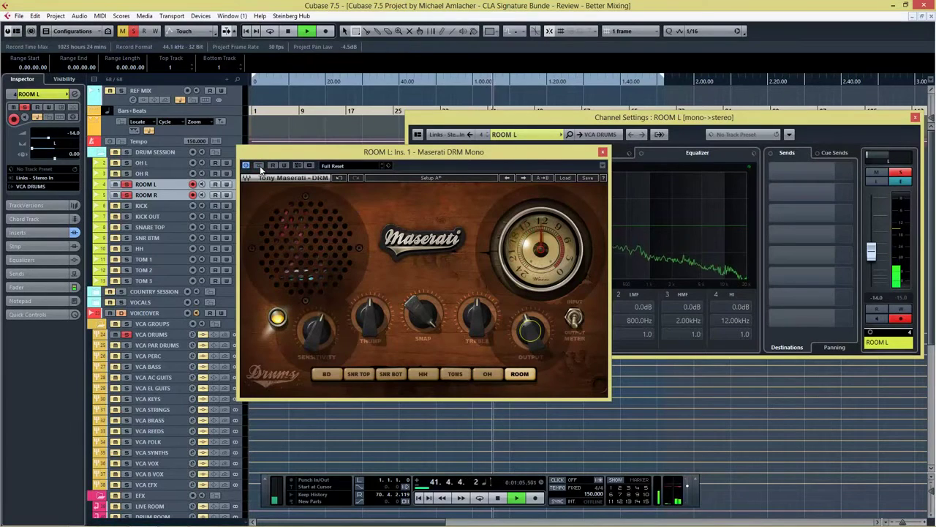
{"action": "key", "text": "space"}
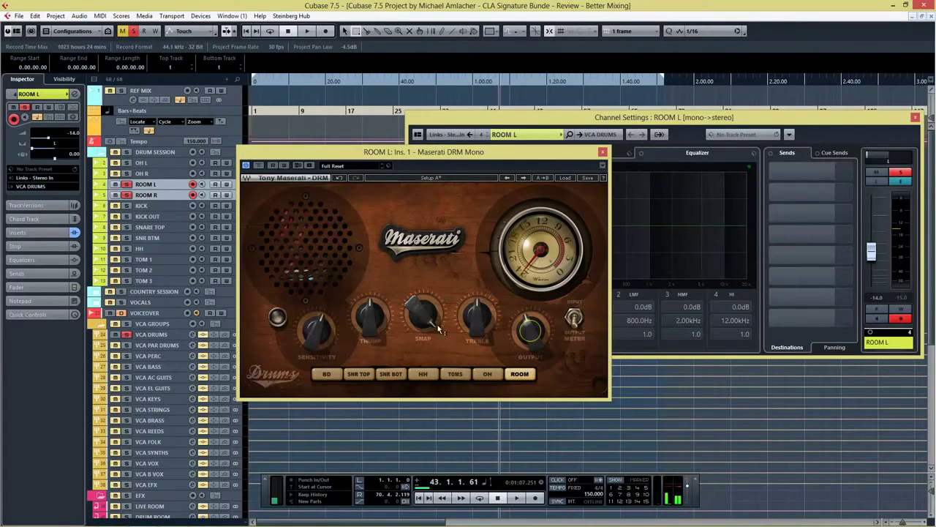
Play the room tracks from the project start with DRM bypassed, compare them with the plugin active, and stop playback
{"action": "mouse_move", "coordinate": [437, 325]}
{"action": "left_click", "coordinate": [421, 500]}
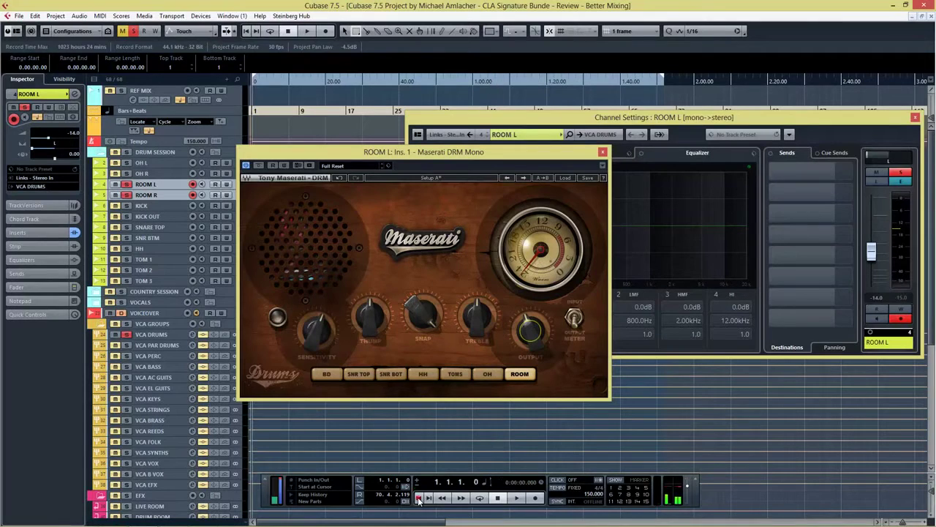
{"action": "left_click", "coordinate": [258, 166]}
{"action": "key", "text": "space"}
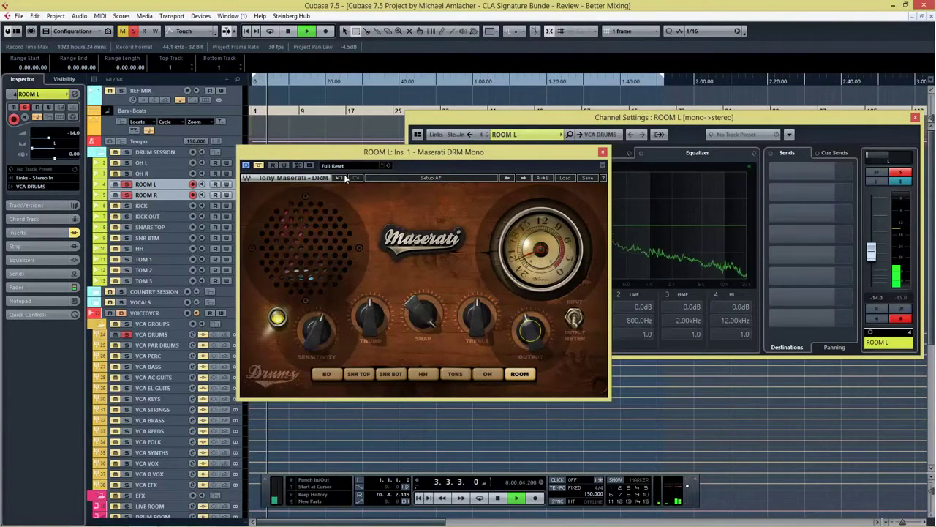
{"action": "left_click_drag", "start_coordinate": [320, 159], "coordinate": [403, 154]}
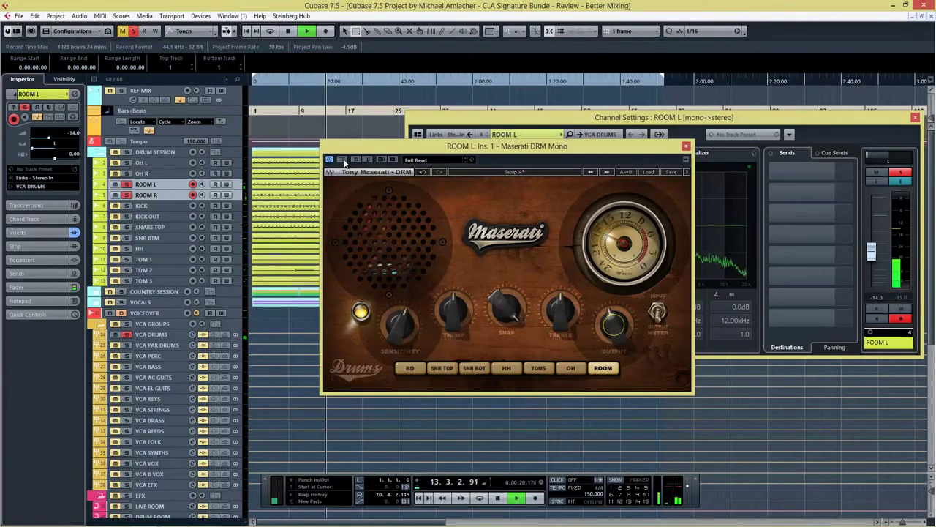
{"action": "key", "text": "space"}
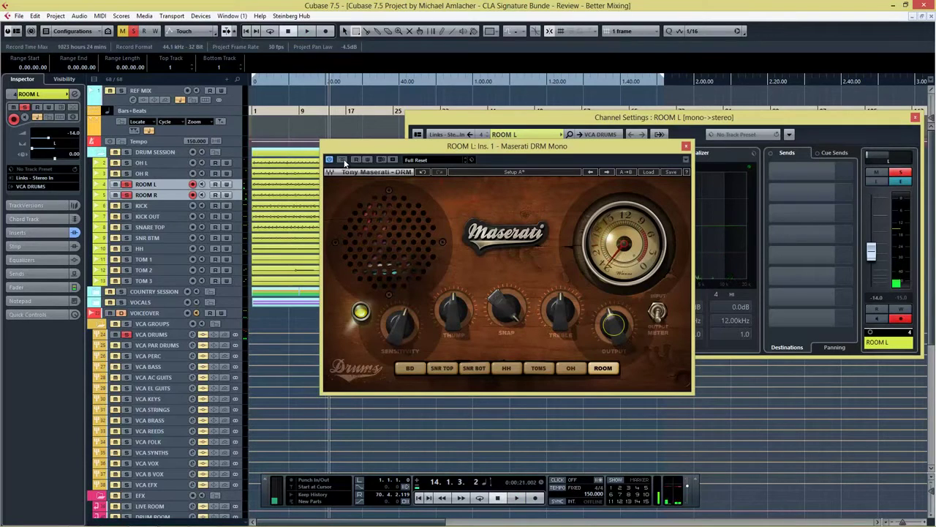
Unsolo the room tracks and close the DRM plugin and ROOM L channel settings windows
{"action": "left_click", "coordinate": [125, 184]}
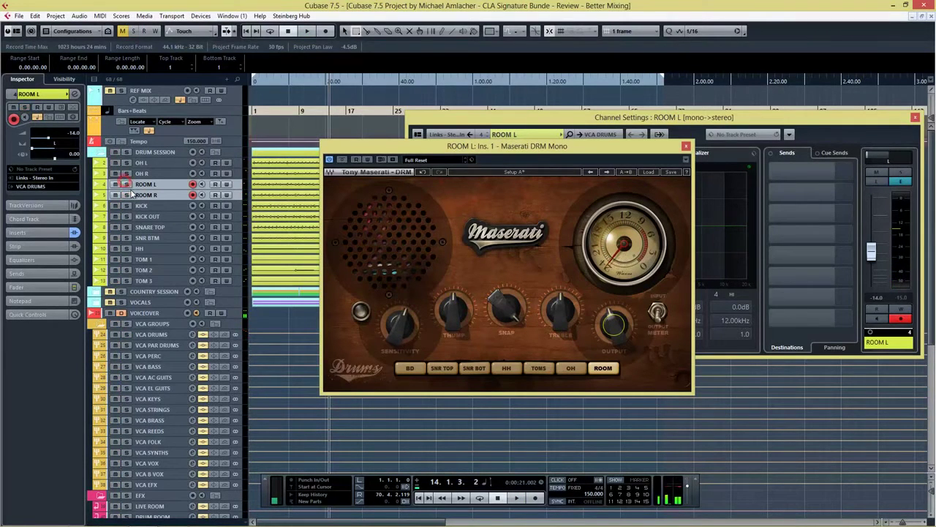
{"action": "left_click", "coordinate": [686, 146]}
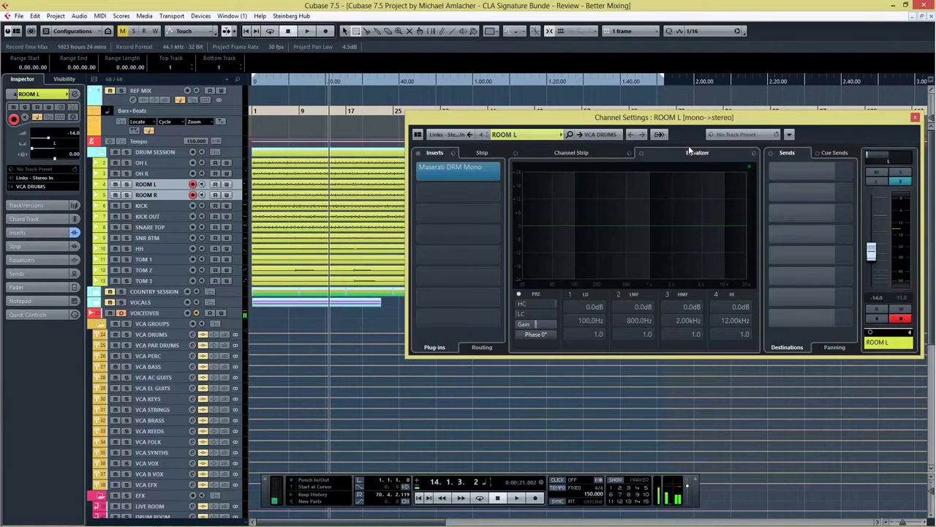
{"action": "left_click", "coordinate": [913, 117]}
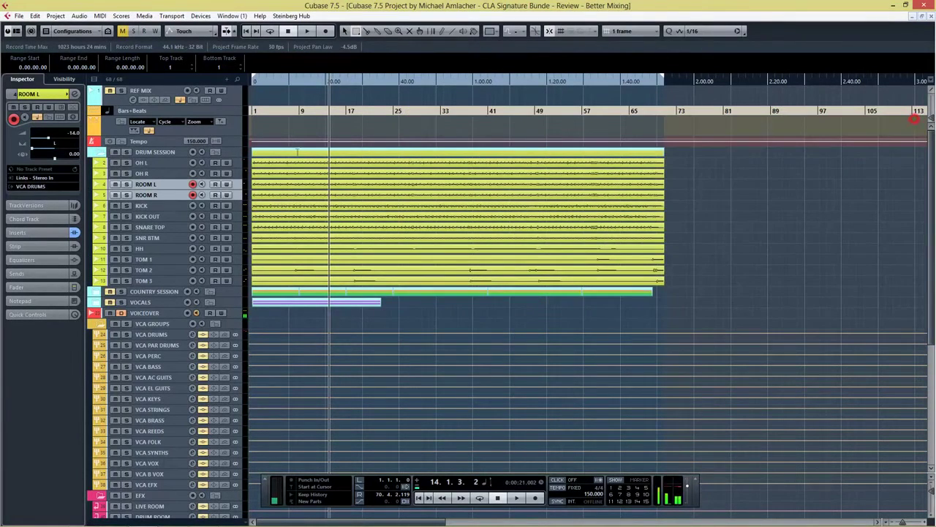
Return the playback position to the project start and solo only the KICK track
{"action": "left_click", "coordinate": [146, 206]}
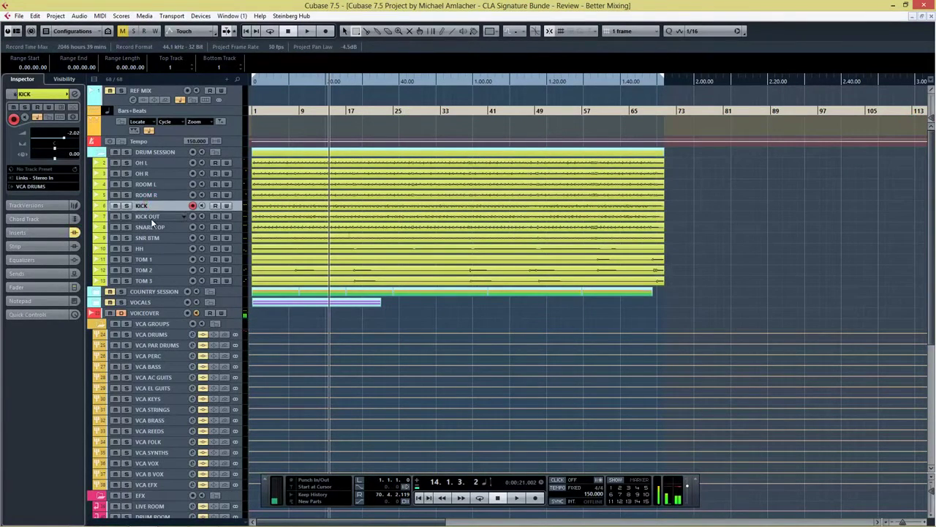
{"action": "left_click", "coordinate": [152, 220], "text": "shift"}
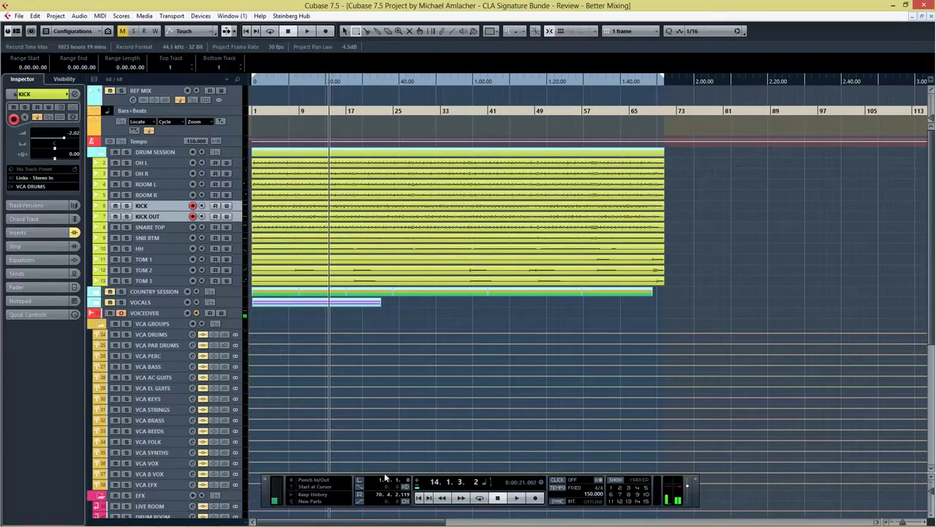
{"action": "left_click", "coordinate": [419, 498]}
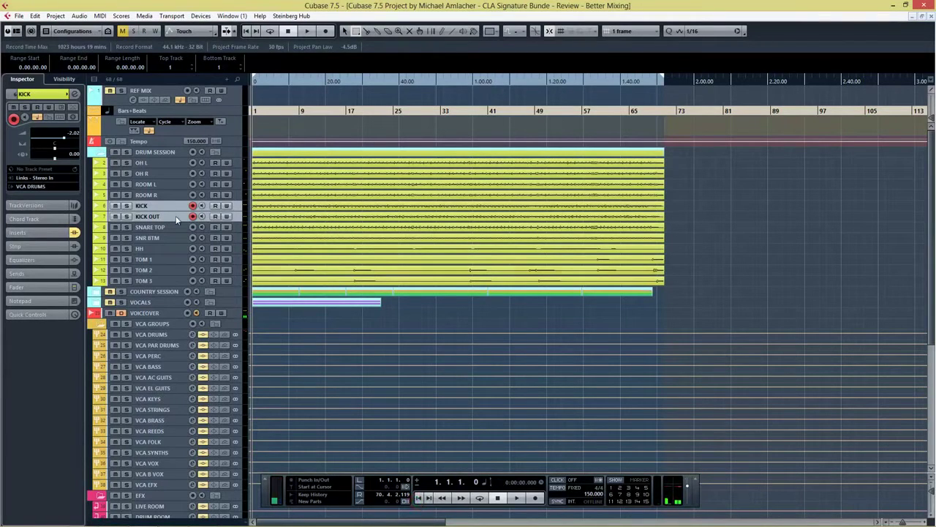
{"action": "left_click", "coordinate": [155, 207]}
{"action": "left_click", "coordinate": [125, 206]}
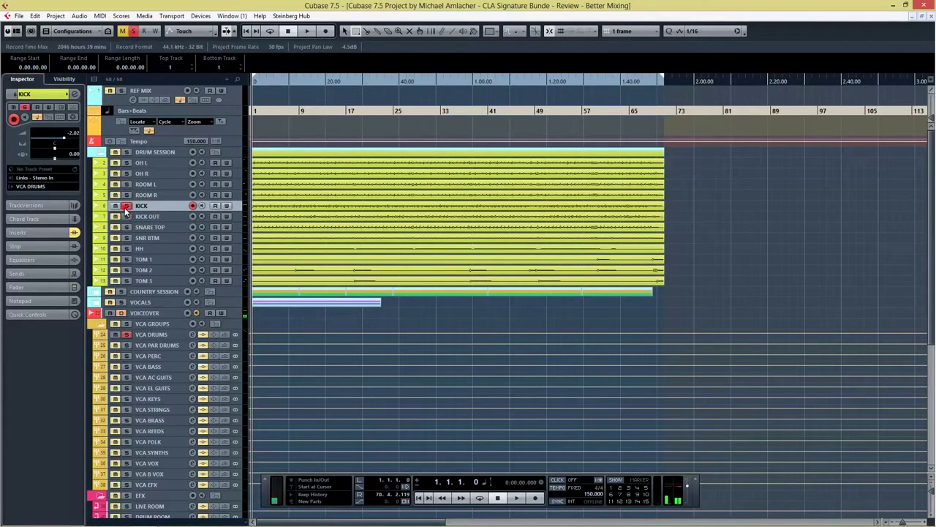
Open Maserati DRM from the KICK channel settings, keep it in BD mode, and take it out of bypass
{"action": "key", "text": "e"}
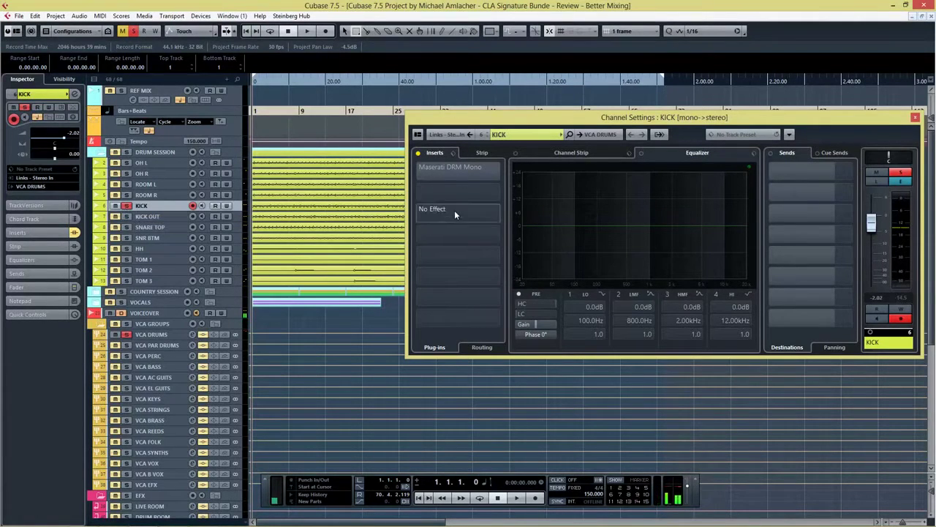
{"action": "left_click", "coordinate": [464, 168]}
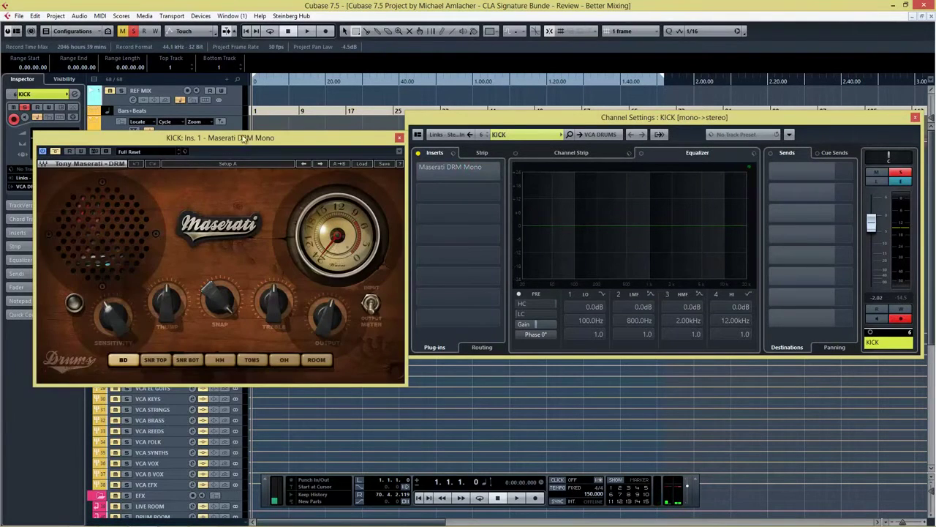
{"action": "left_click_drag", "start_coordinate": [244, 139], "coordinate": [580, 153]}
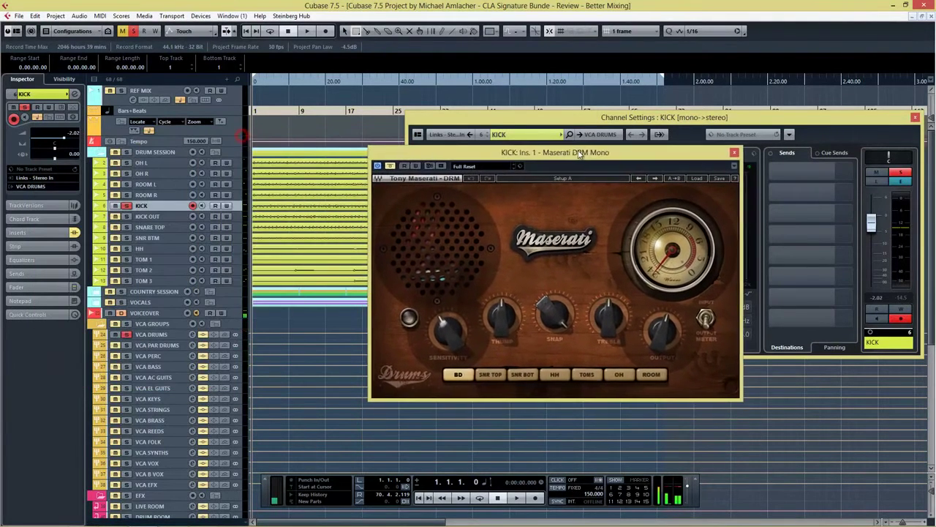
{"action": "left_click", "coordinate": [460, 375]}
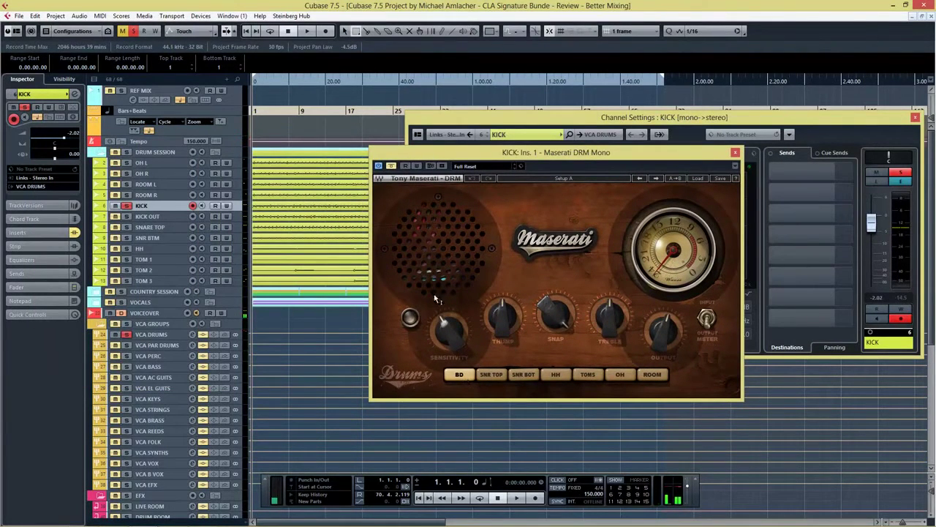
{"action": "left_click", "coordinate": [391, 167]}
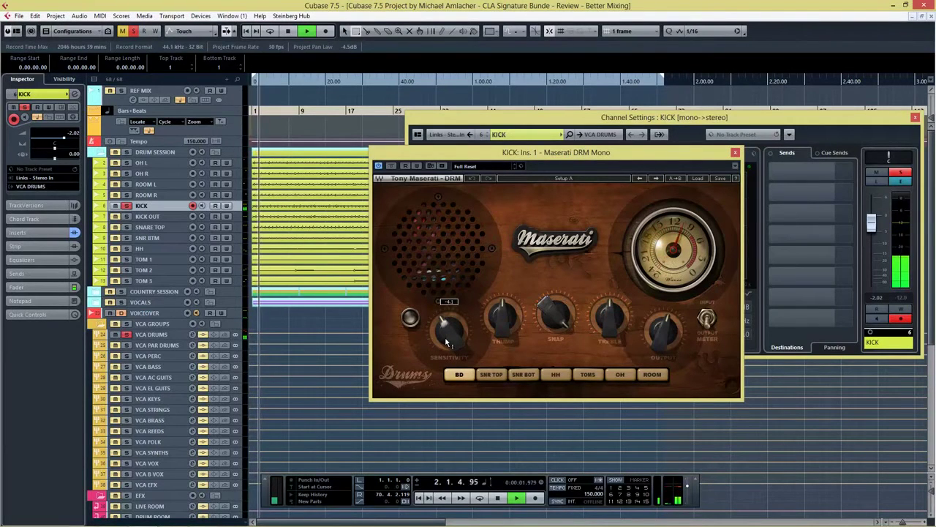
During kick playback, raise the DRM sensitivity and treble, set thump to 2.9, adjust snap and output, and compare using bypass
{"action": "left_click_drag", "start_coordinate": [442, 325], "coordinate": [451, 250]}
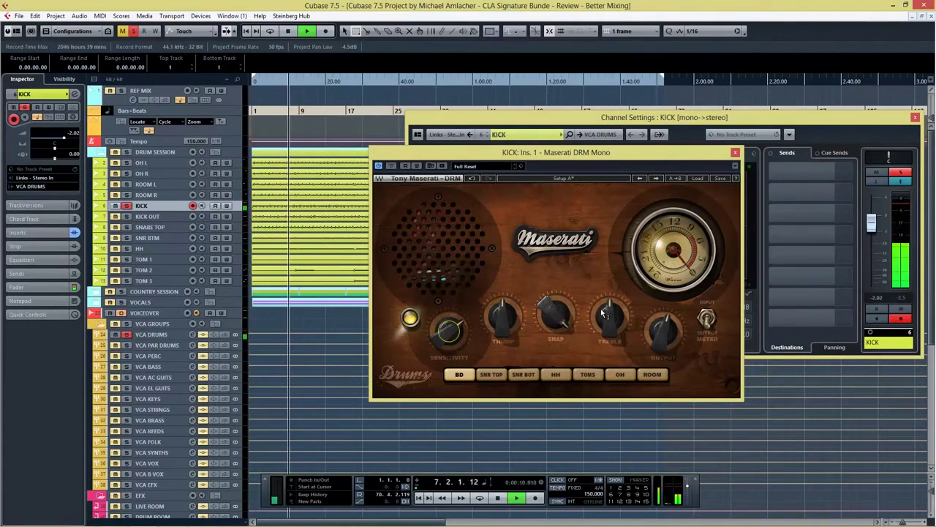
{"action": "left_click_drag", "start_coordinate": [604, 314], "coordinate": [612, 282]}
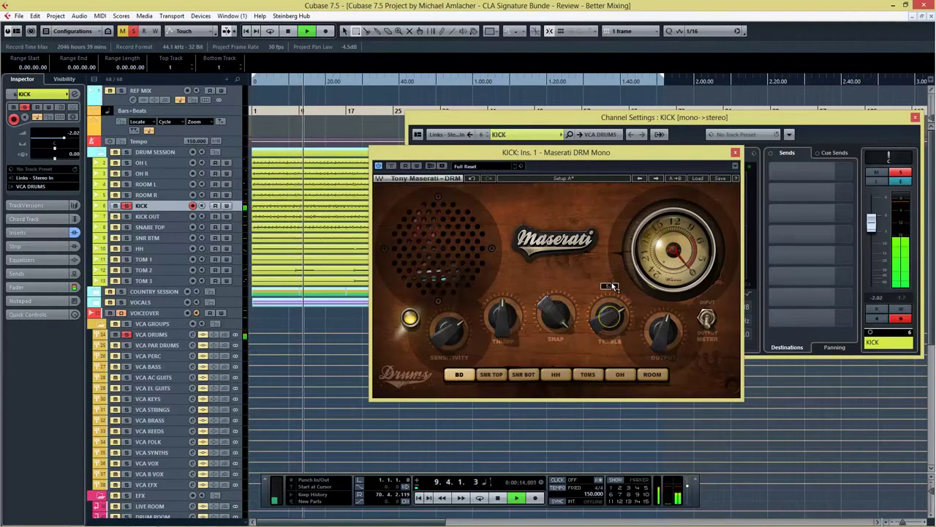
{"action": "mouse_move", "coordinate": [508, 312]}
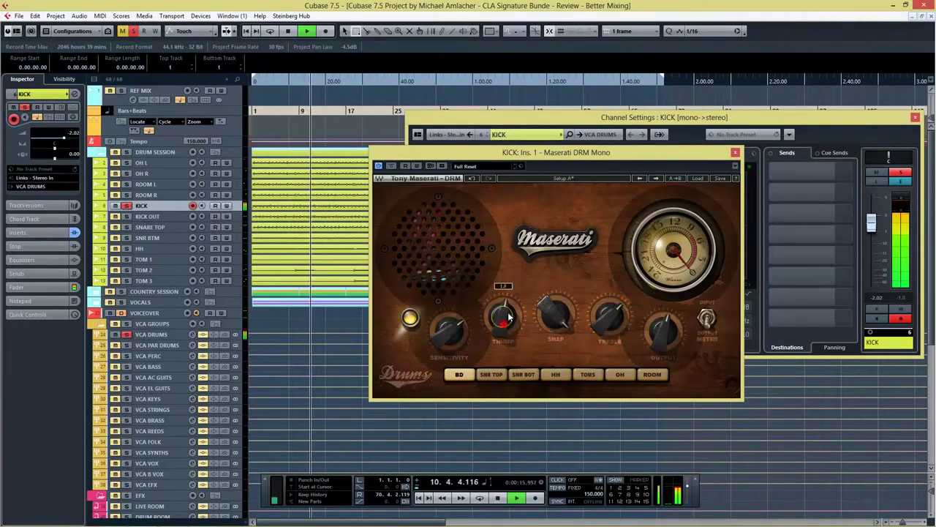
{"action": "left_click_drag", "start_coordinate": [507, 312], "coordinate": [514, 295]}
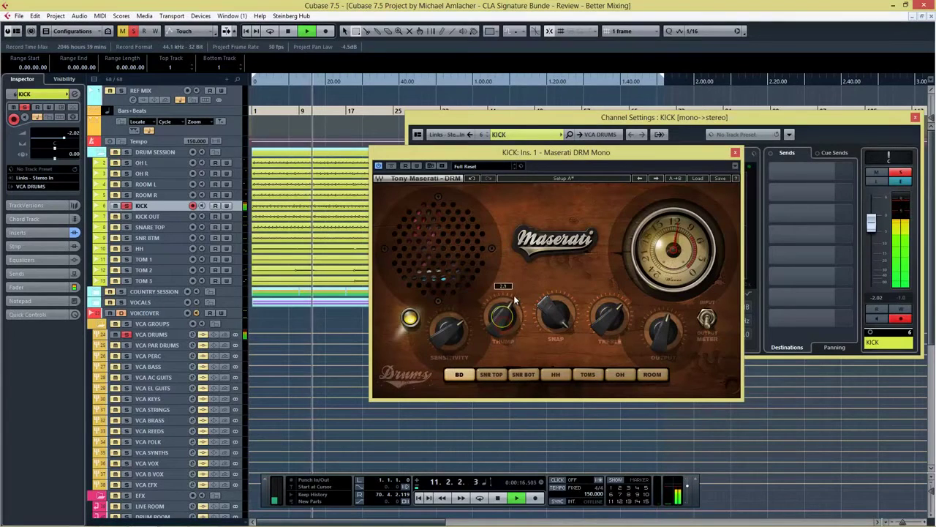
{"action": "left_click", "coordinate": [392, 166]}
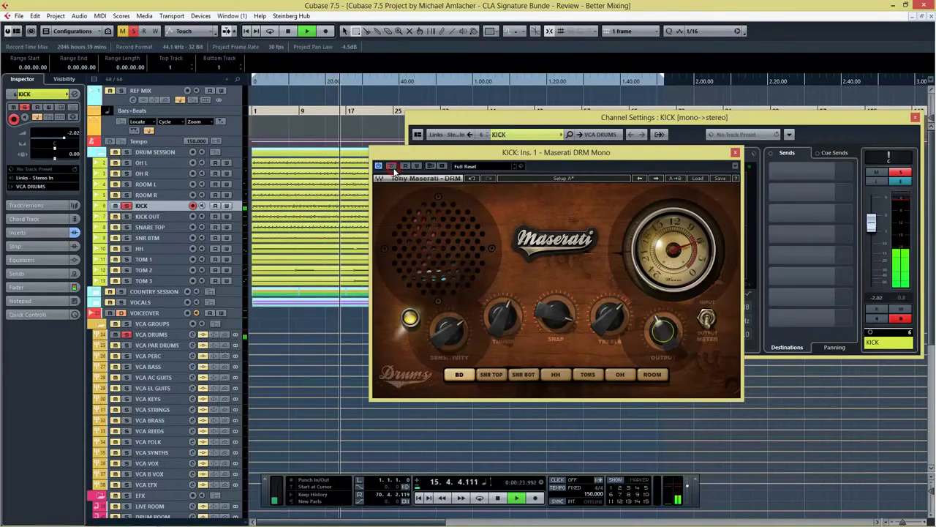
Compare the kick sound with Maserati DRM bypassed and active, stop playback, and close the KICK plugin window
{"action": "left_click", "coordinate": [392, 167]}
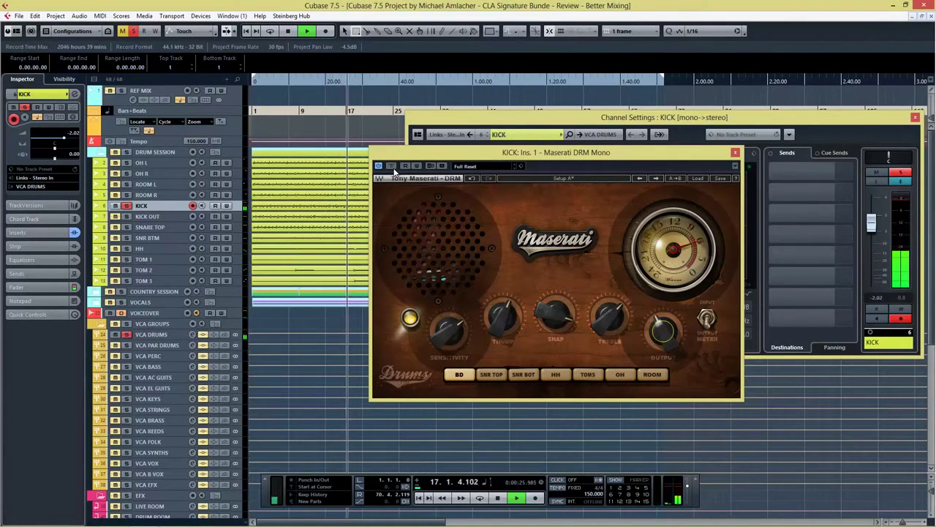
{"action": "left_click", "coordinate": [392, 167]}
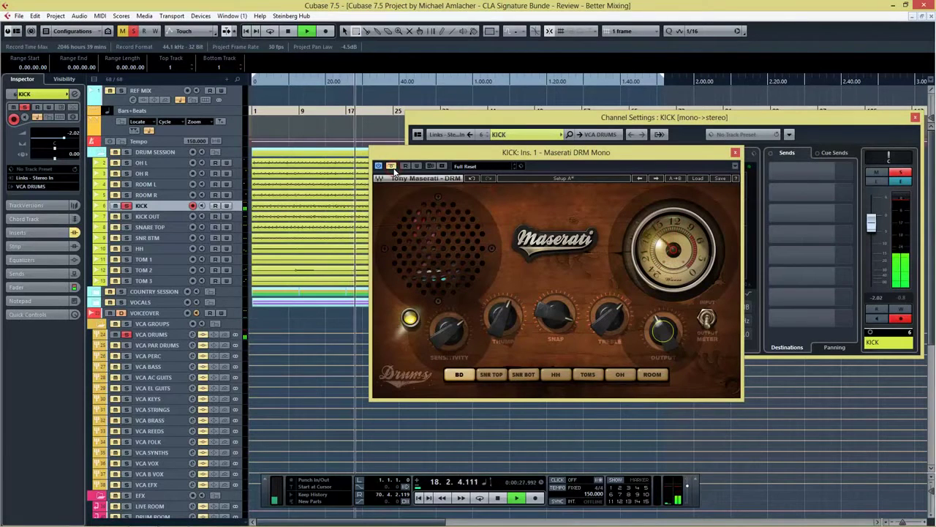
{"action": "key", "text": "space"}
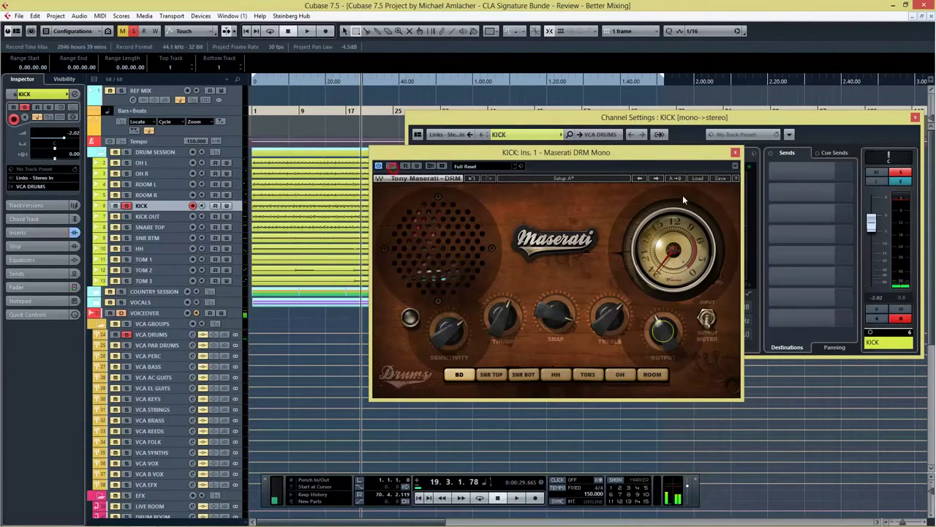
{"action": "left_click", "coordinate": [736, 153]}
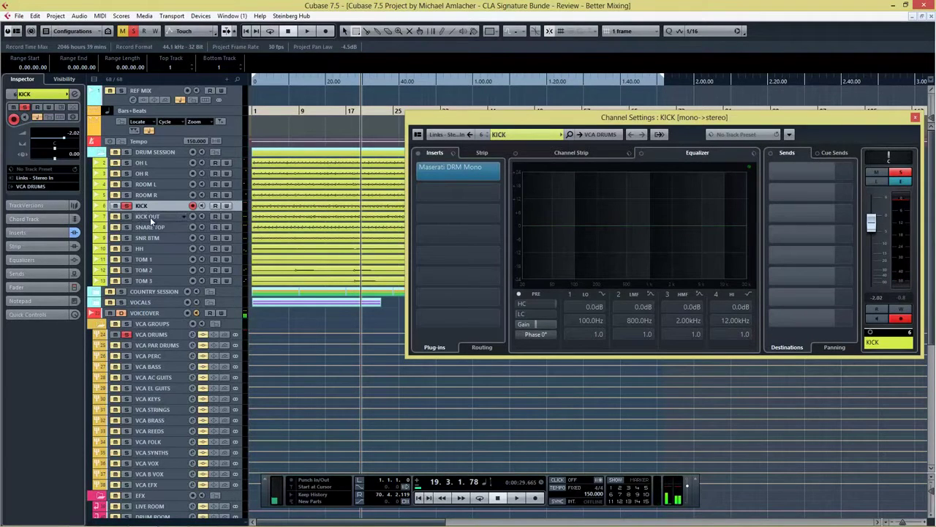
Switch the solo to the KICK OUT track and open its Maserati DRM plugin, taken out of bypass, moved clear of the channel meter
{"action": "left_click", "coordinate": [150, 217]}
{"action": "left_click", "coordinate": [145, 206]}
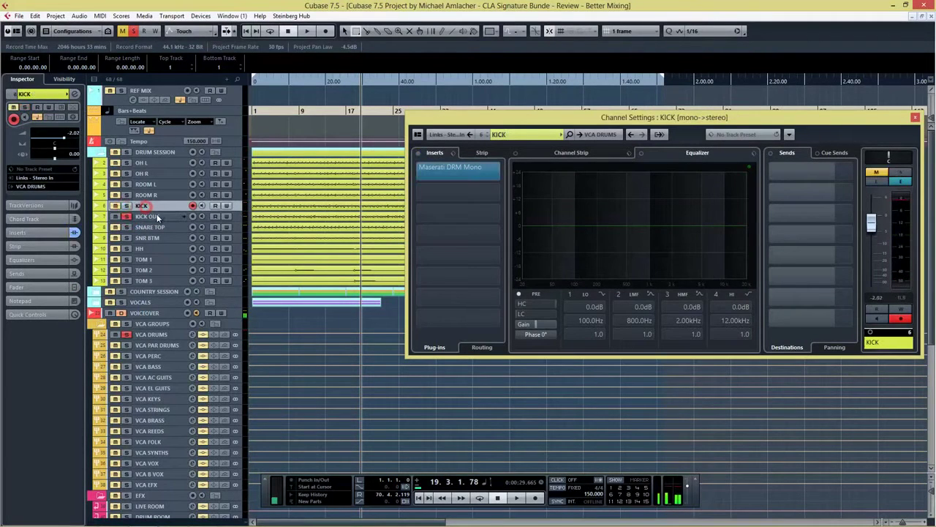
{"action": "left_click", "coordinate": [153, 216]}
{"action": "left_click", "coordinate": [471, 174]}
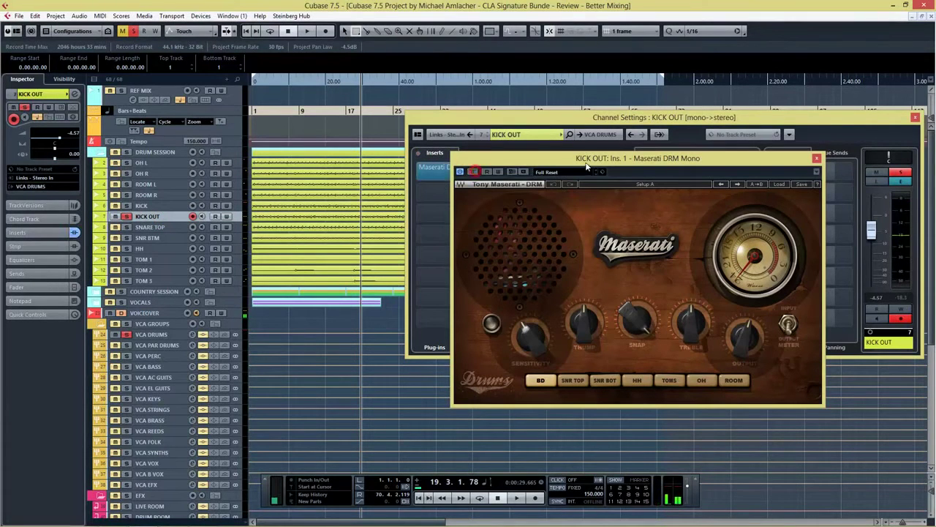
{"action": "left_click_drag", "start_coordinate": [588, 161], "coordinate": [485, 158]}
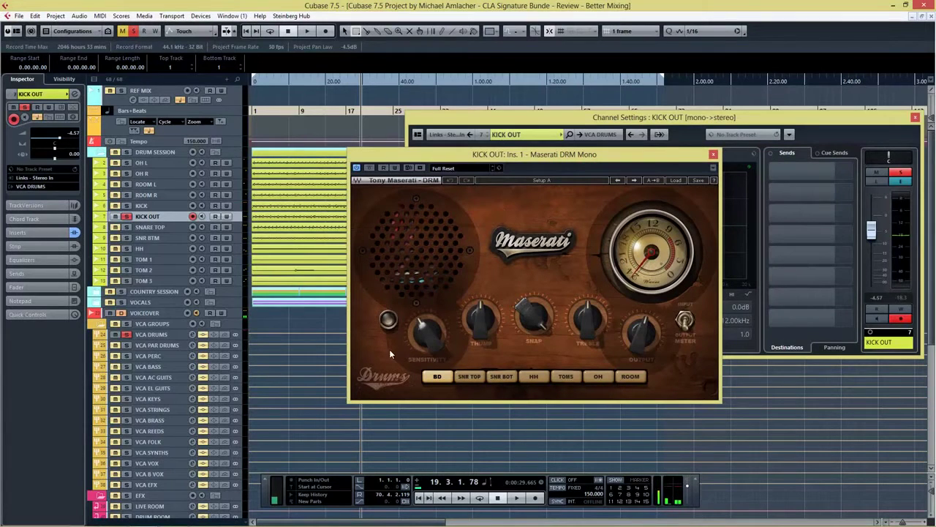
During playback, raise the KICK OUT DRM sensitivity and thump and lower the treble slightly, then stop and close the plugin
{"action": "key", "text": "space"}
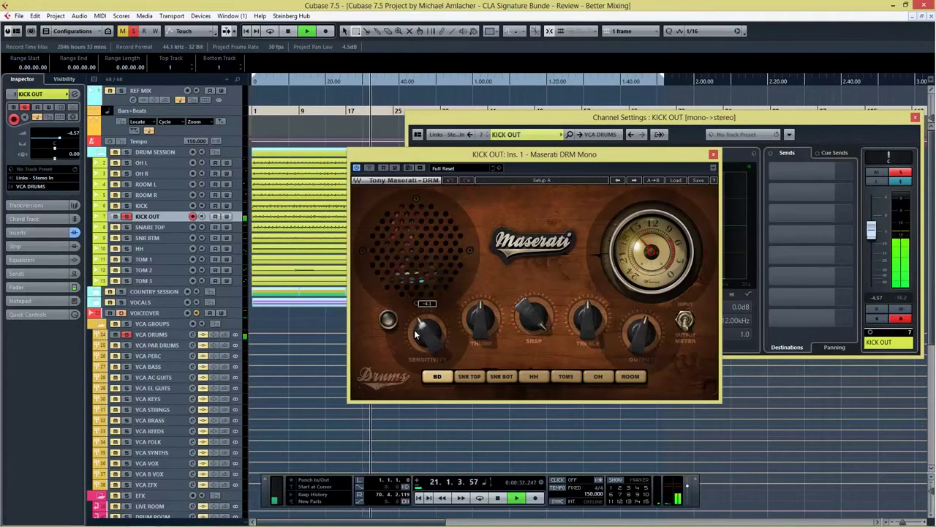
{"action": "left_click_drag", "start_coordinate": [429, 363], "coordinate": [447, 275]}
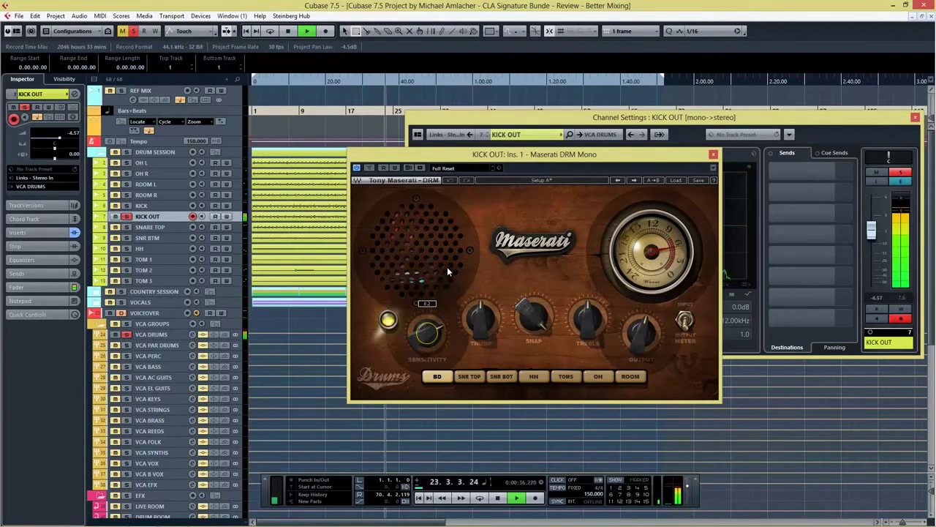
{"action": "scroll", "coordinate": [483, 329], "scroll_direction": "up", "scroll_amount": 3}
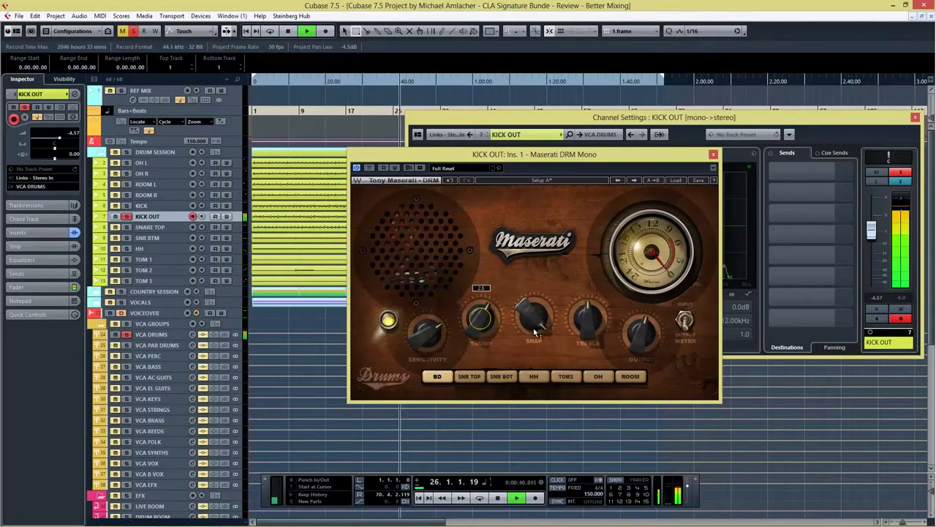
{"action": "scroll", "coordinate": [591, 332], "scroll_direction": "down", "scroll_amount": 2}
{"action": "left_click_drag", "start_coordinate": [590, 333], "coordinate": [593, 342]}
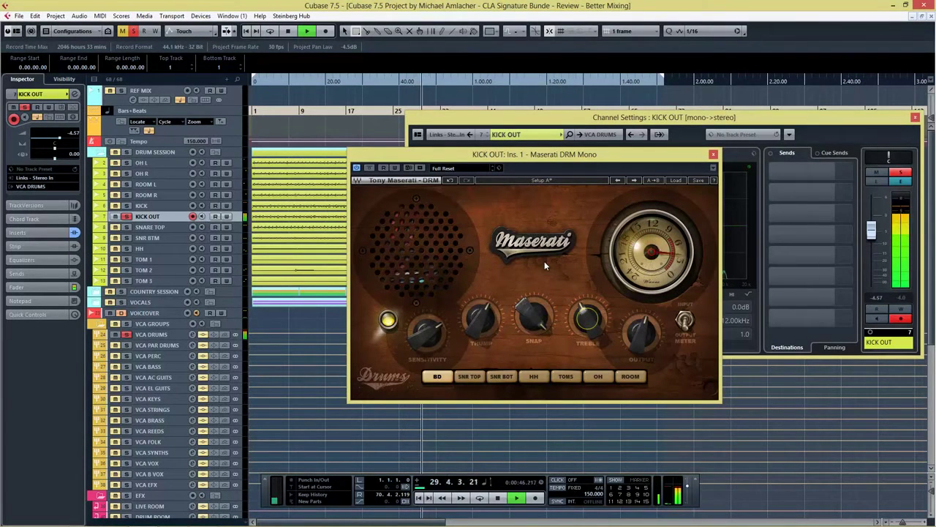
{"action": "key", "text": "space"}
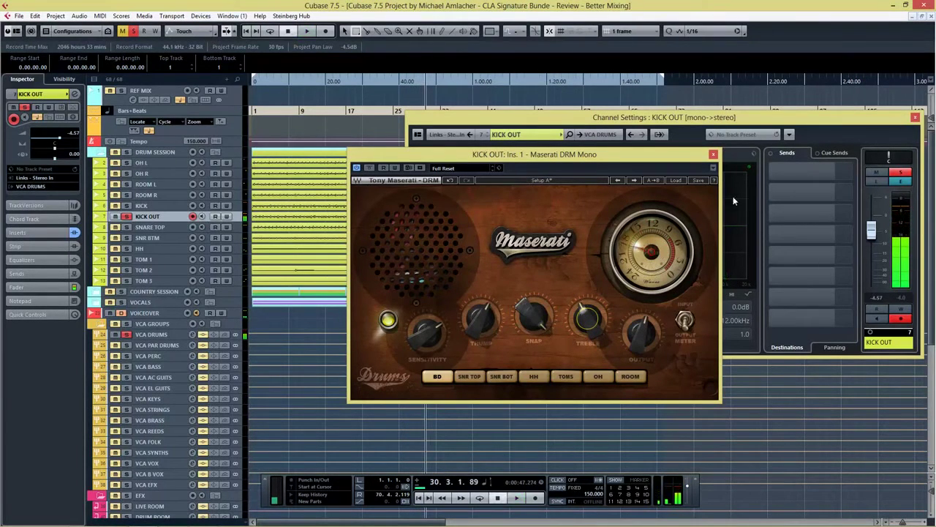
{"action": "left_click", "coordinate": [713, 154]}
Solo KICK and KICK OUT together and compare them during playback with their inserts active and bypassed
{"action": "left_click", "coordinate": [143, 205], "text": "ctrl"}
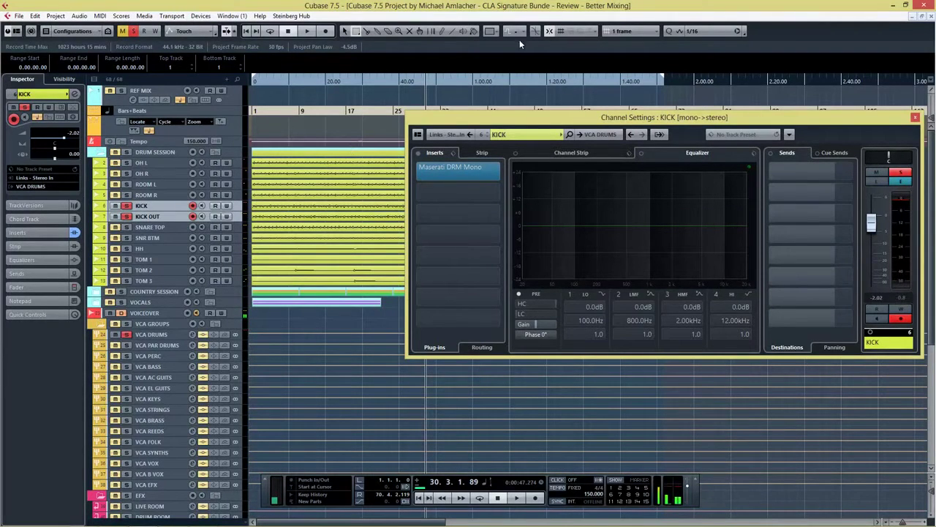
{"action": "left_click", "coordinate": [417, 153]}
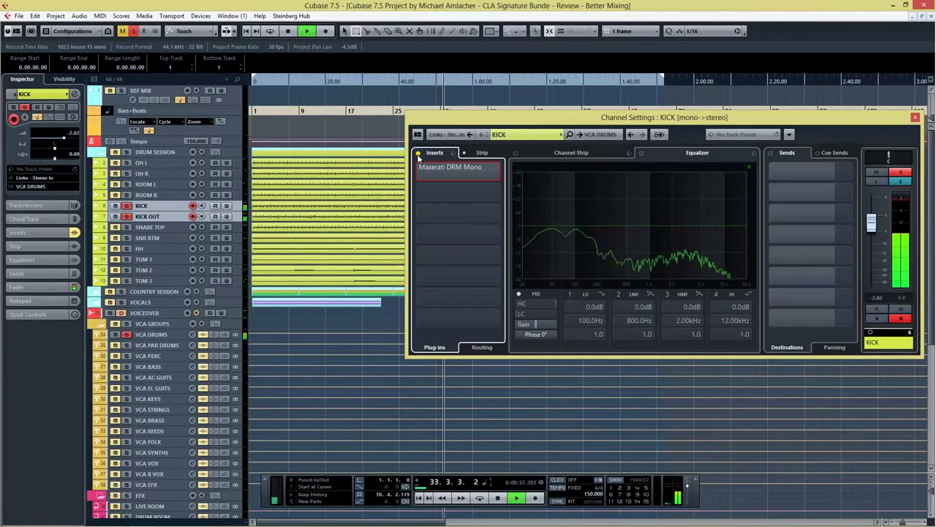
{"action": "left_click", "coordinate": [418, 153]}
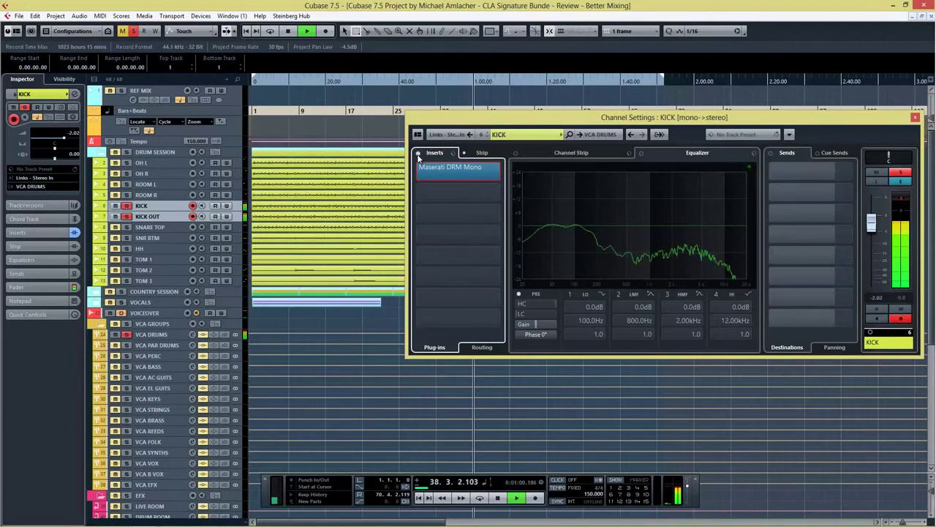
{"action": "left_click", "coordinate": [418, 153]}
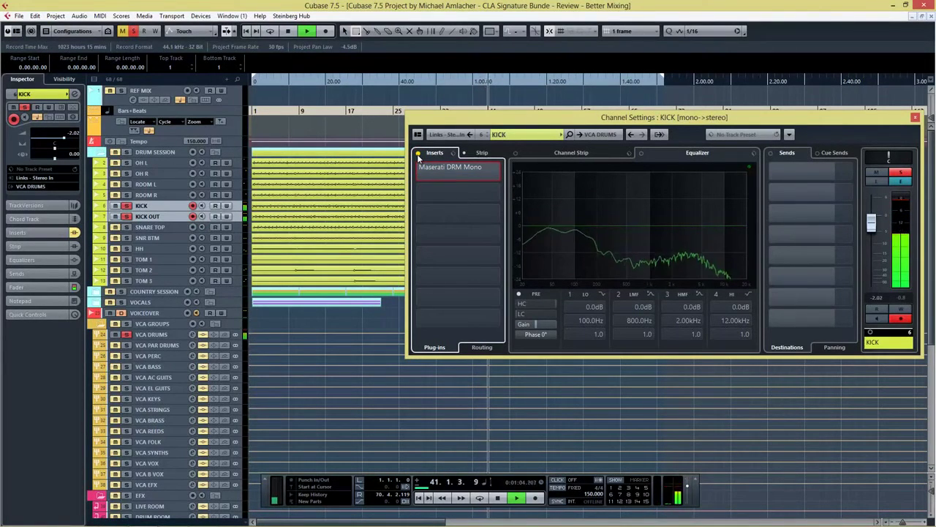
{"action": "key", "text": "space"}
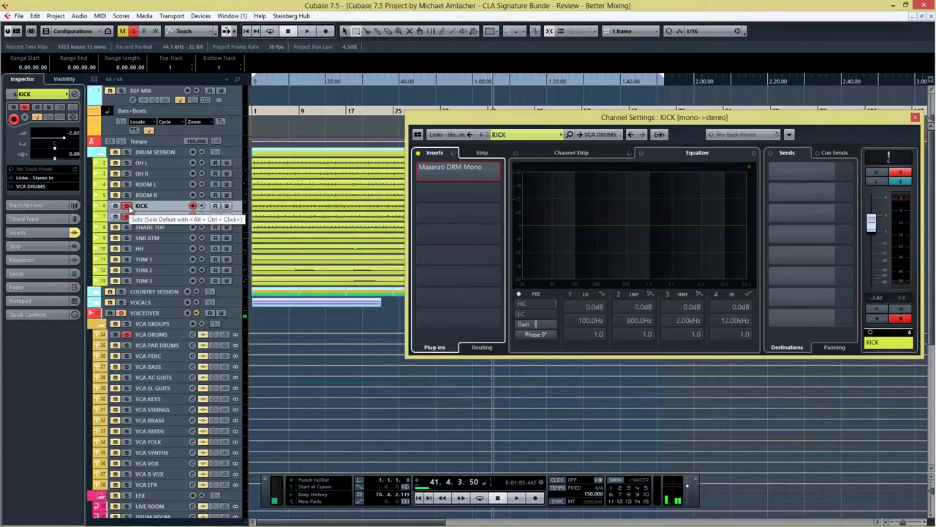
Unsolo both kick tracks, reactivate their inserts, and select only the KICK OUT track
{"action": "left_click", "coordinate": [129, 208]}
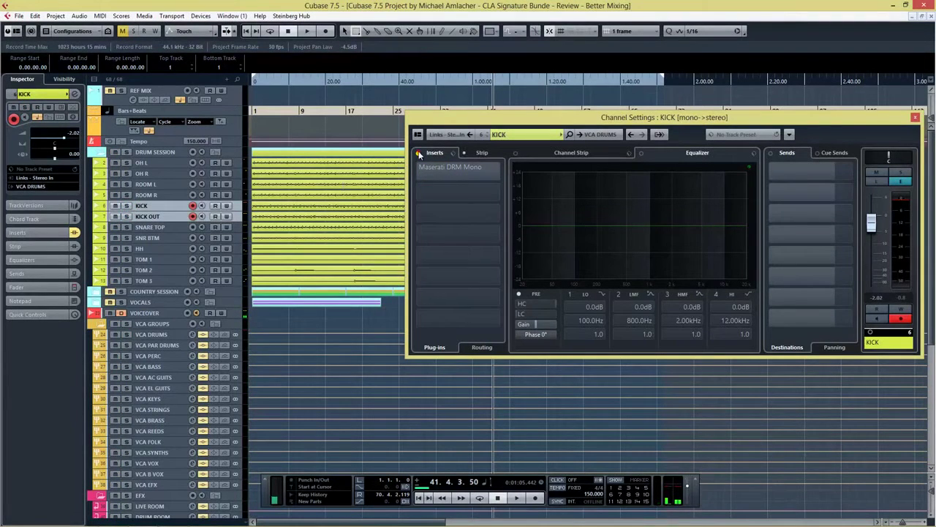
{"action": "left_click", "coordinate": [418, 153]}
{"action": "left_click", "coordinate": [156, 218]}
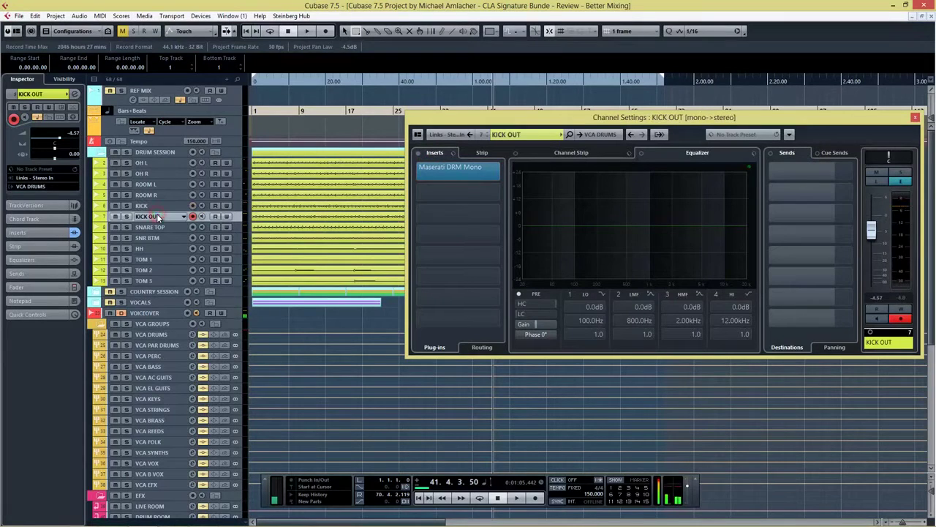
Play the full drums from the project start and lower the KICK OUT fader to -8.27 in the mixer, closing it when done
{"action": "left_click", "coordinate": [421, 498]}
{"action": "key", "text": "space"}
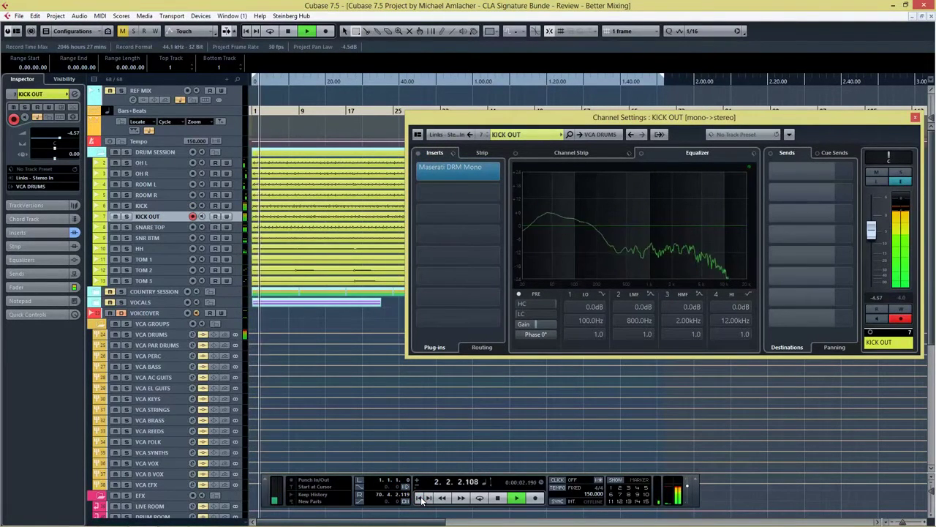
{"action": "key", "text": "F3"}
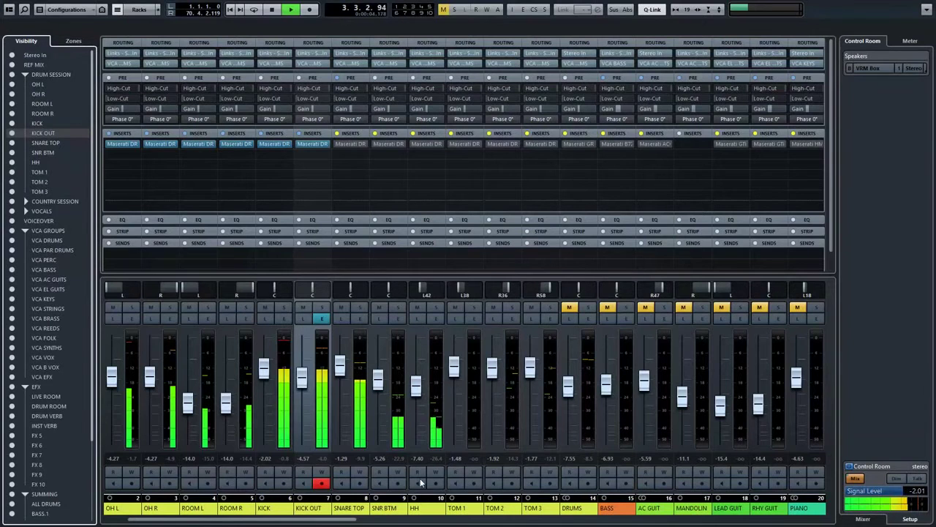
{"action": "left_click", "coordinate": [308, 510]}
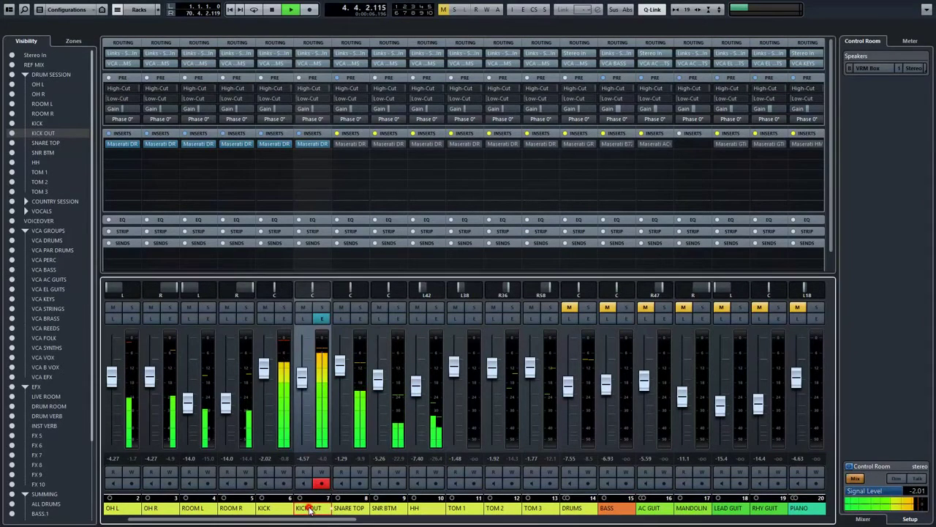
{"action": "scroll", "coordinate": [308, 510], "scroll_direction": "down", "scroll_amount": 10}
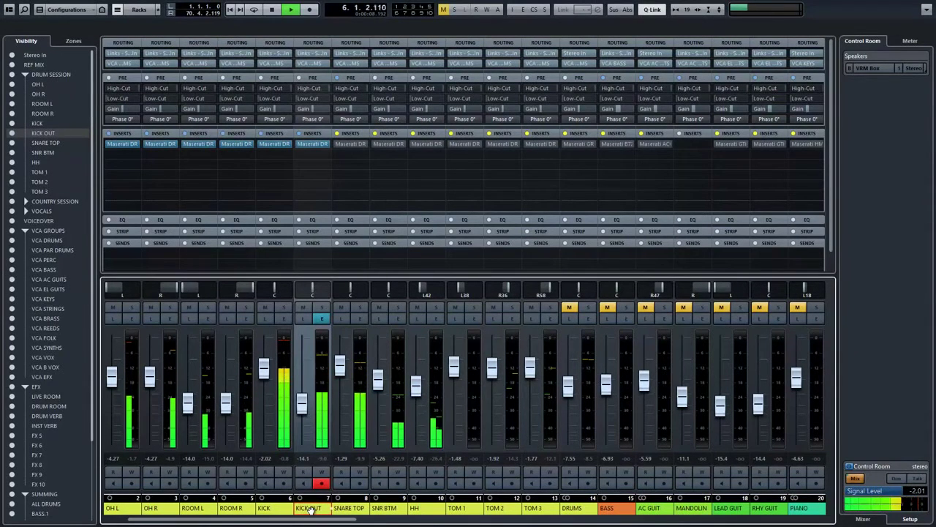
{"action": "scroll", "coordinate": [308, 509], "scroll_direction": "up", "scroll_amount": 6}
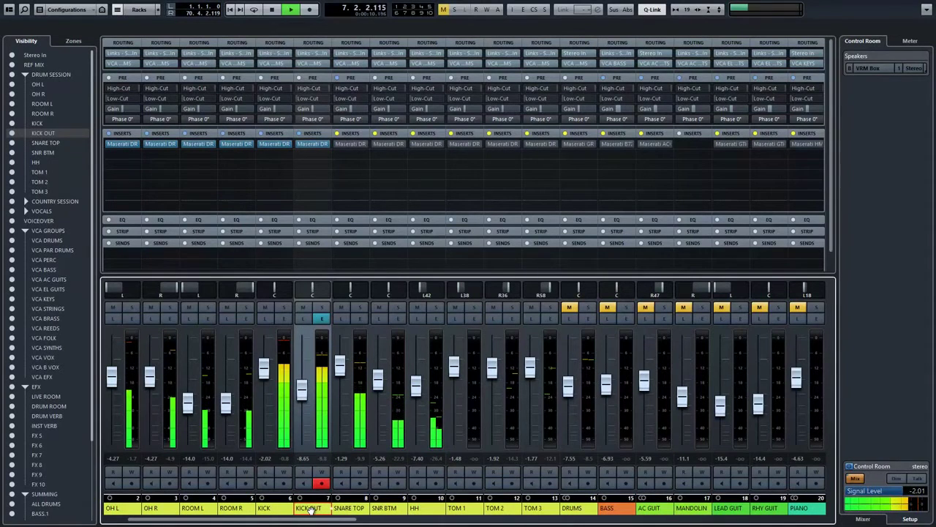
{"action": "scroll", "coordinate": [309, 510], "scroll_direction": "up", "scroll_amount": 1}
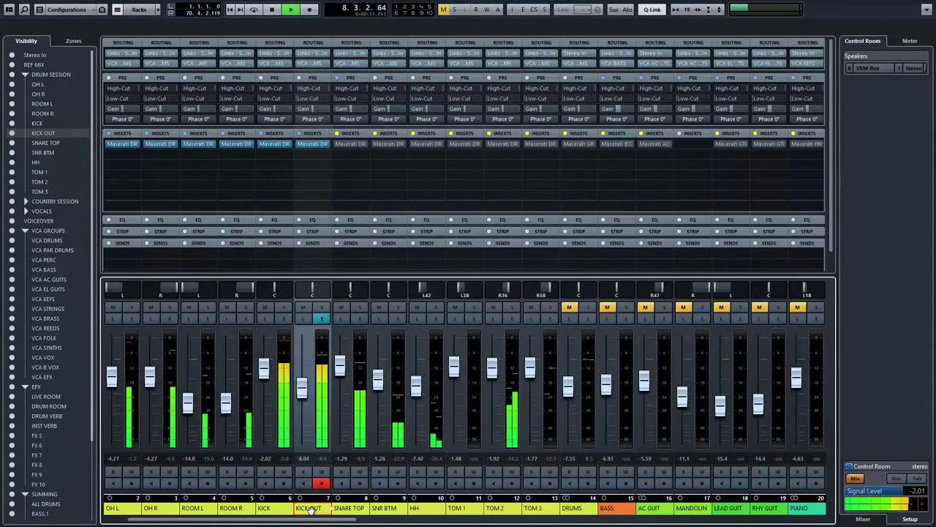
{"action": "scroll", "coordinate": [309, 510], "scroll_direction": "up", "scroll_amount": 1}
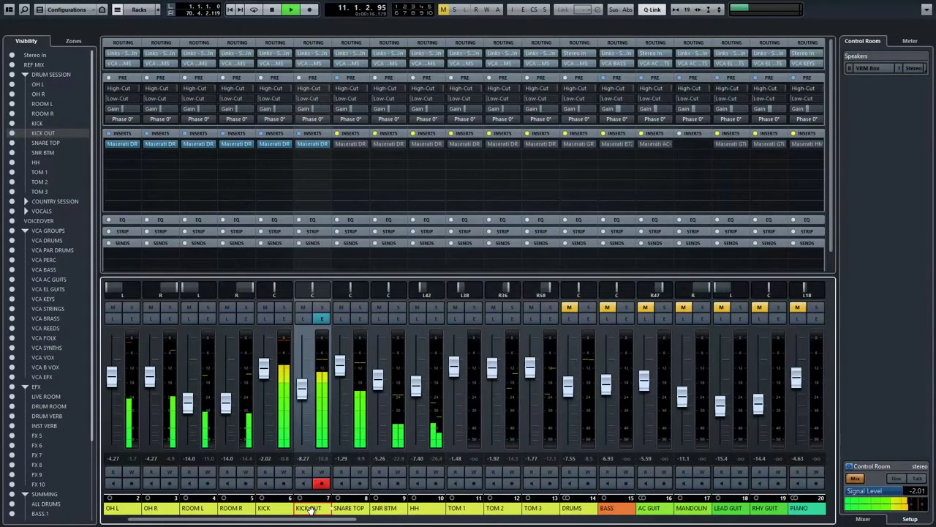
{"action": "key", "text": "F3"}
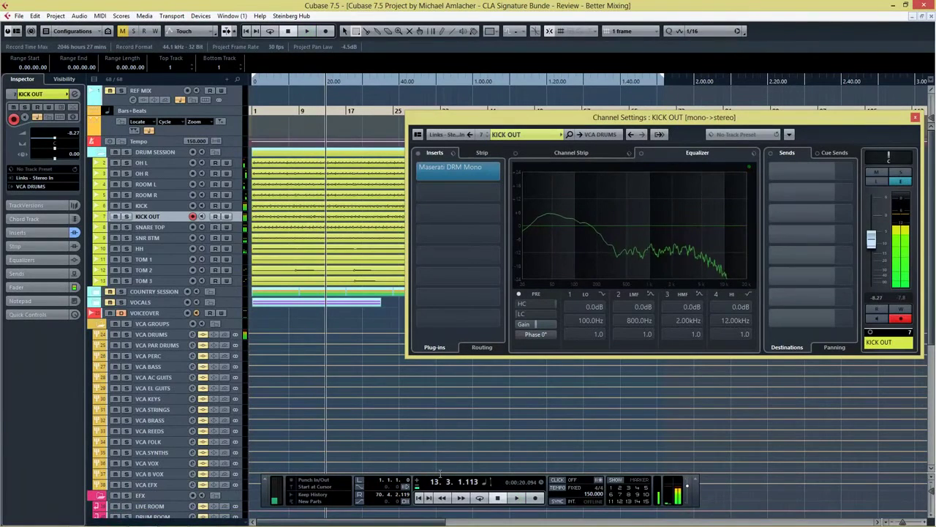
{"action": "key", "text": "space"}
Return to the project start, solo SNARE TOP, activate its inserts, and set its Maserati DRM to SNR TOP mode
{"action": "left_click", "coordinate": [417, 497]}
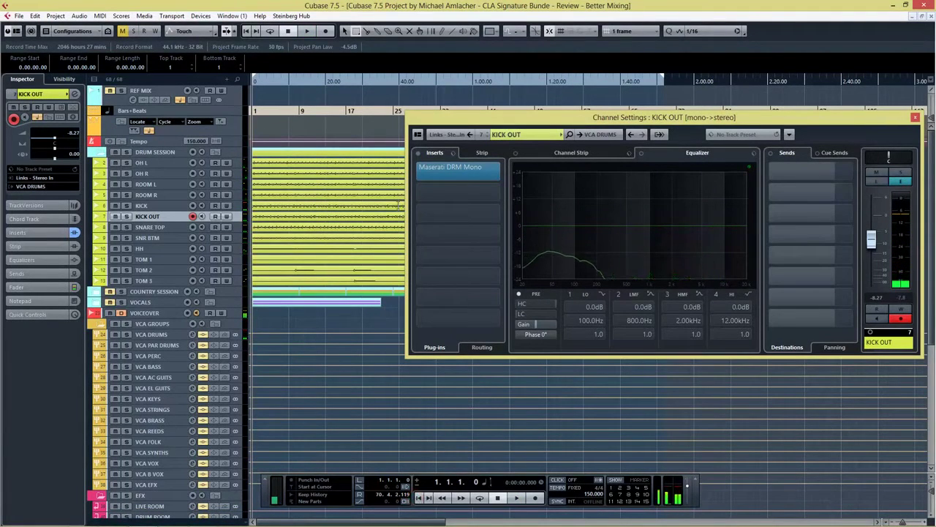
{"action": "left_click", "coordinate": [150, 227]}
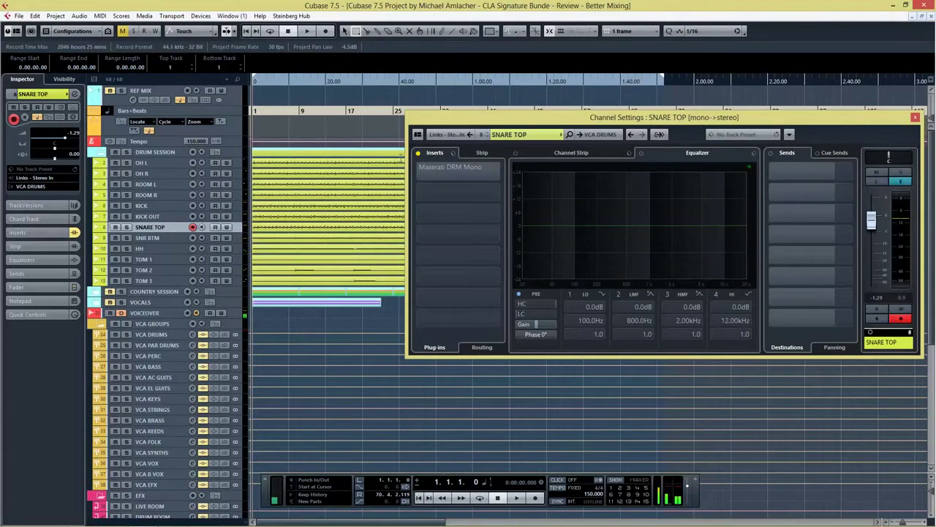
{"action": "key", "text": "s"}
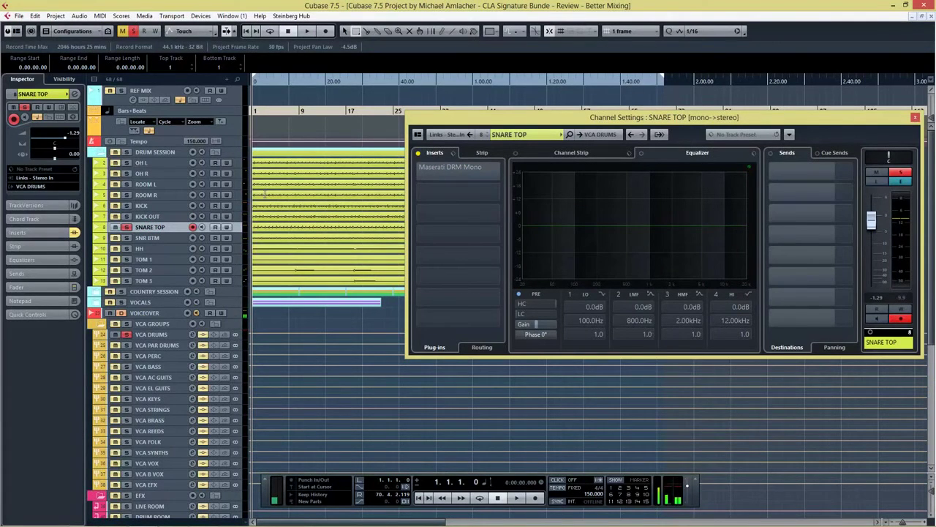
{"action": "left_click", "coordinate": [450, 166]}
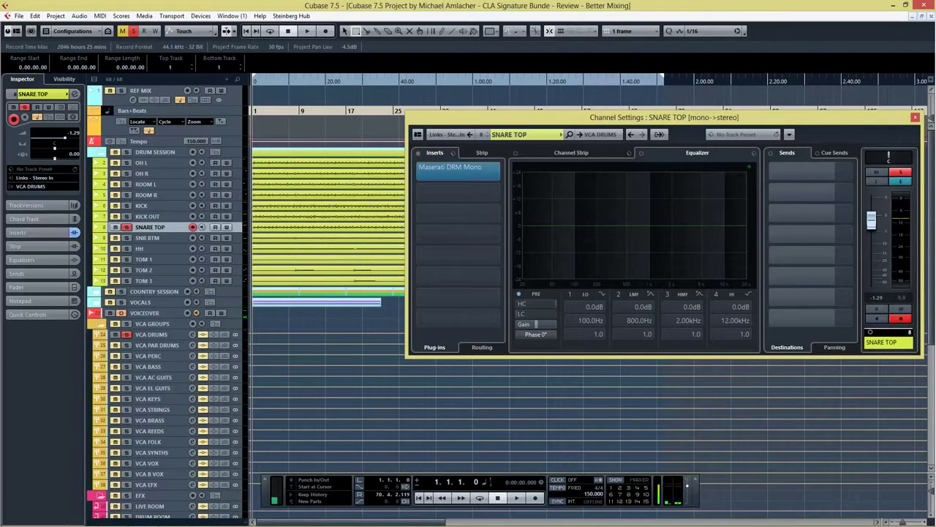
{"action": "left_click_drag", "start_coordinate": [290, 103], "coordinate": [369, 122]}
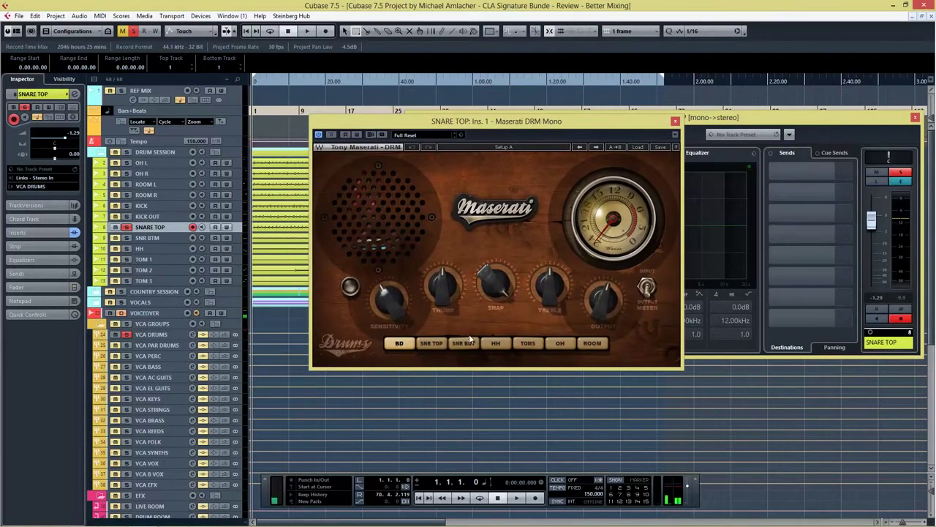
{"action": "left_click", "coordinate": [437, 344]}
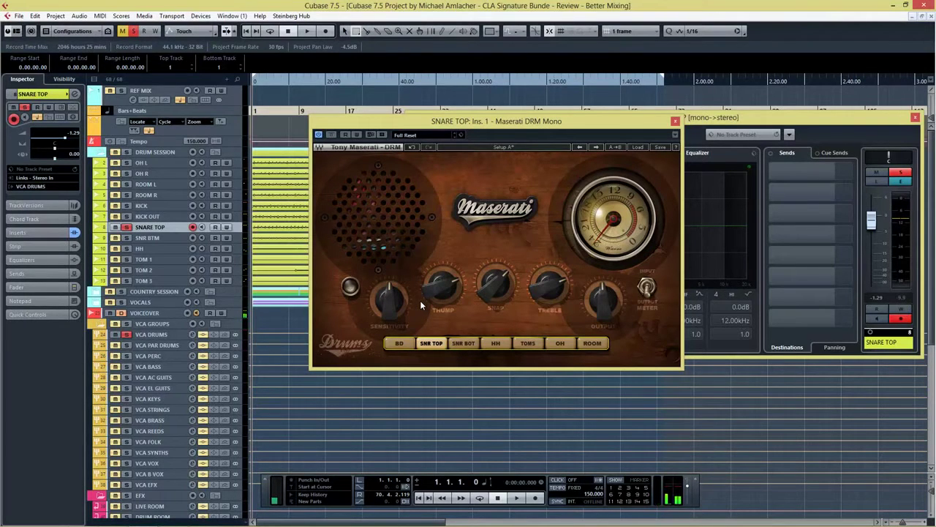
Play the soloed SNARE TOP track and set its Maserati DRM sensitivity to about 2.7 and treble to 2.8
{"action": "key", "text": "space"}
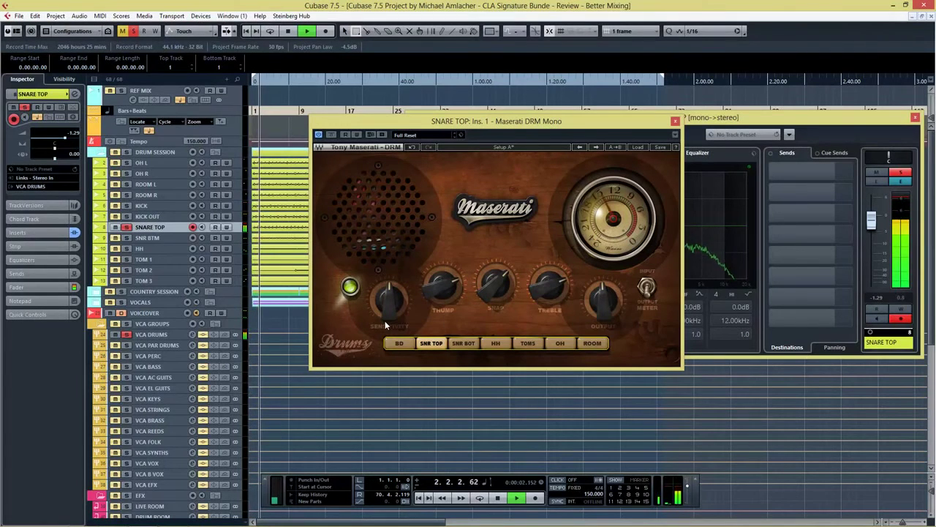
{"action": "mouse_move", "coordinate": [391, 304]}
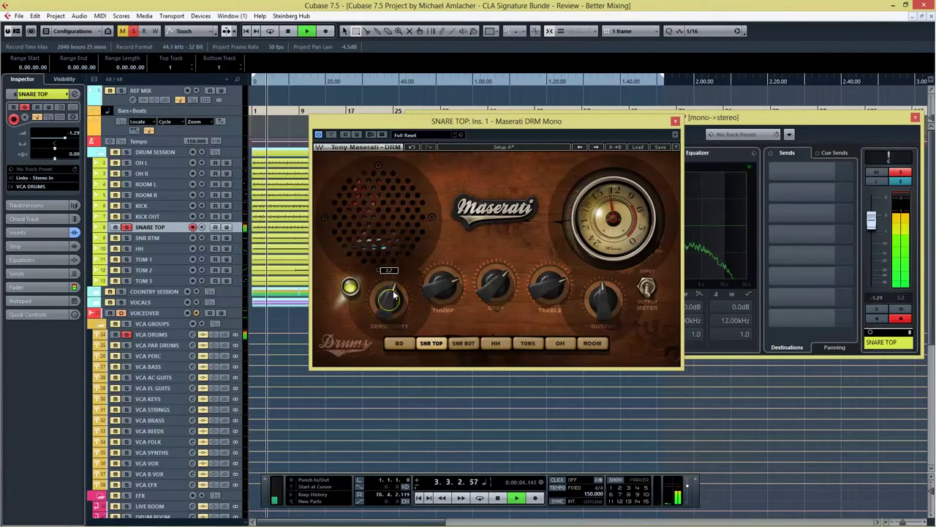
{"action": "scroll", "coordinate": [391, 301], "scroll_direction": "up", "scroll_amount": 8}
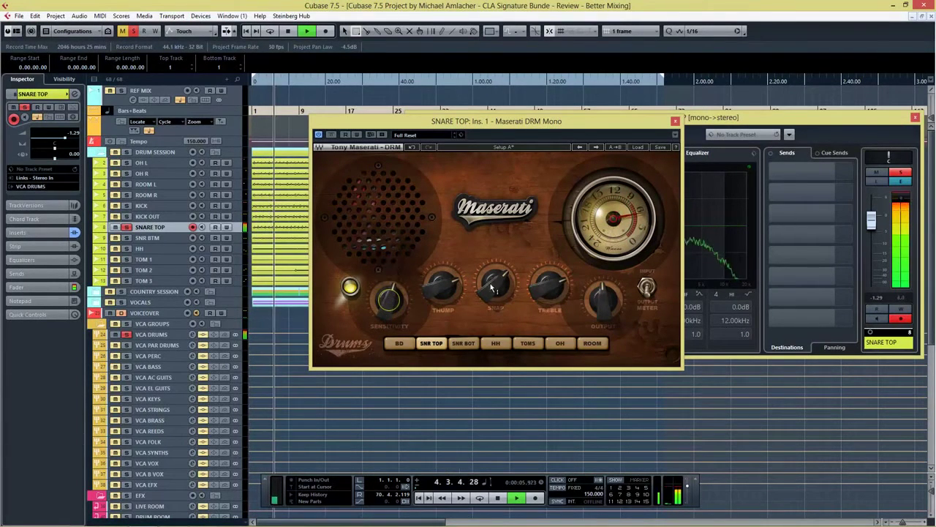
{"action": "left_click_drag", "start_coordinate": [534, 376], "coordinate": [532, 269]}
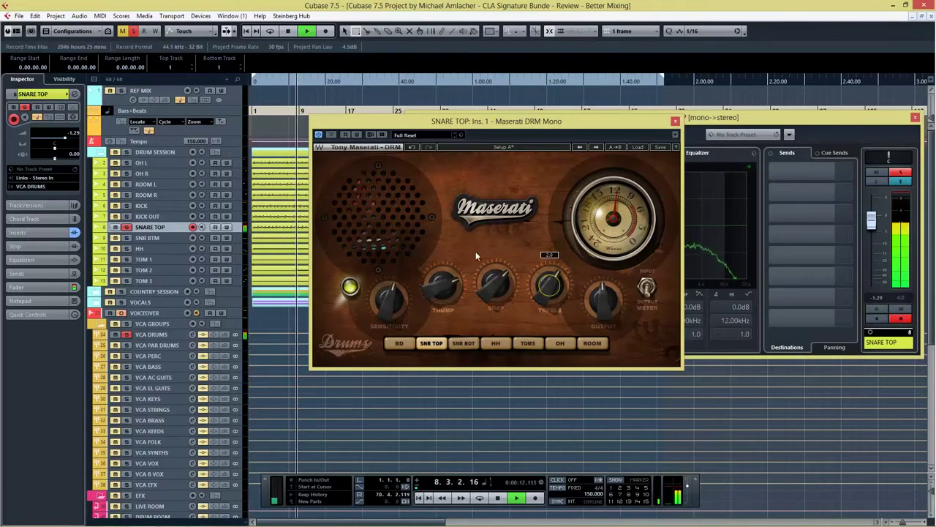
Compare SNARE TOP with Maserati DRM bypassed and active, lower the plug-in output to -5.4, and close the plug-in
{"action": "left_click", "coordinate": [331, 134]}
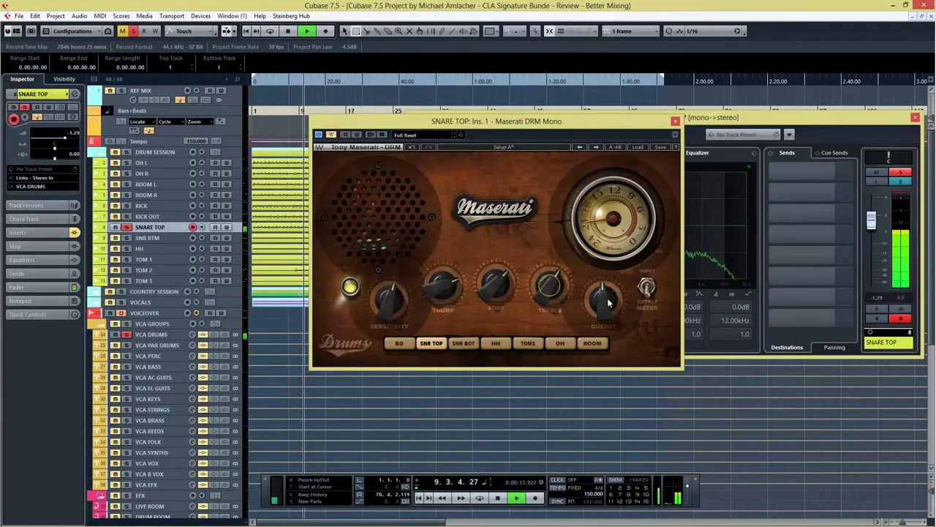
{"action": "left_click_drag", "start_coordinate": [604, 298], "coordinate": [608, 325]}
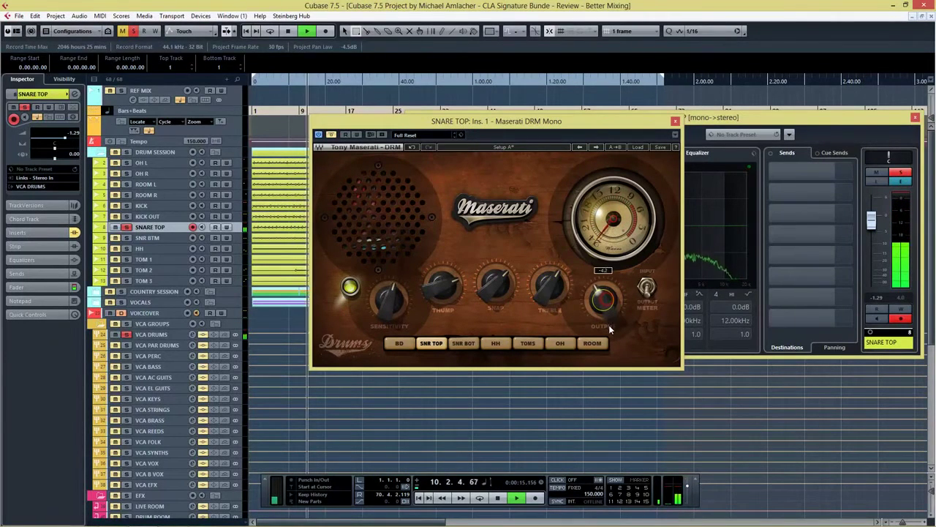
{"action": "left_click", "coordinate": [331, 135]}
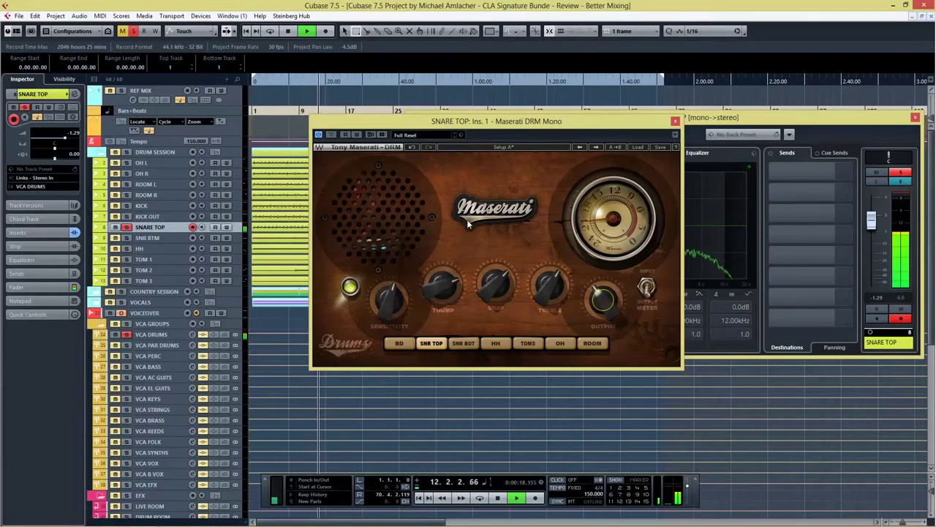
{"action": "left_click_drag", "start_coordinate": [604, 299], "coordinate": [603, 303]}
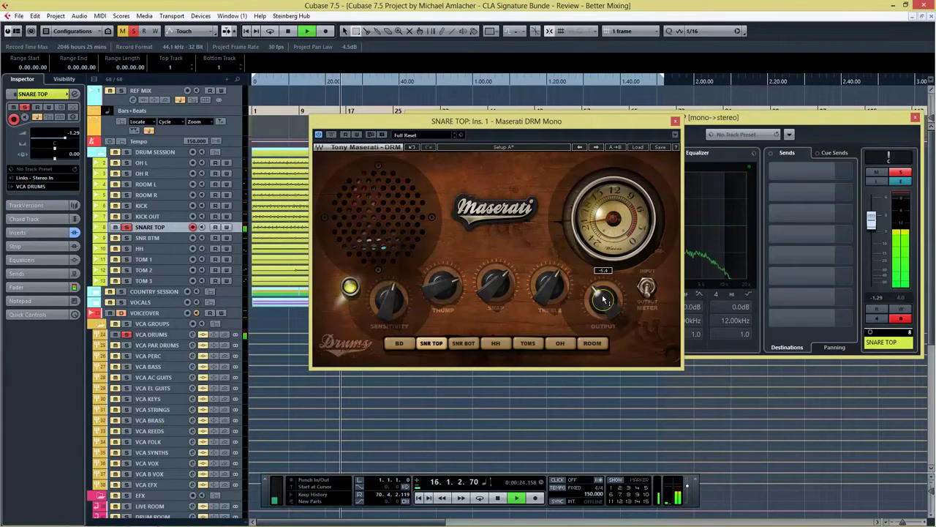
{"action": "left_click", "coordinate": [674, 122]}
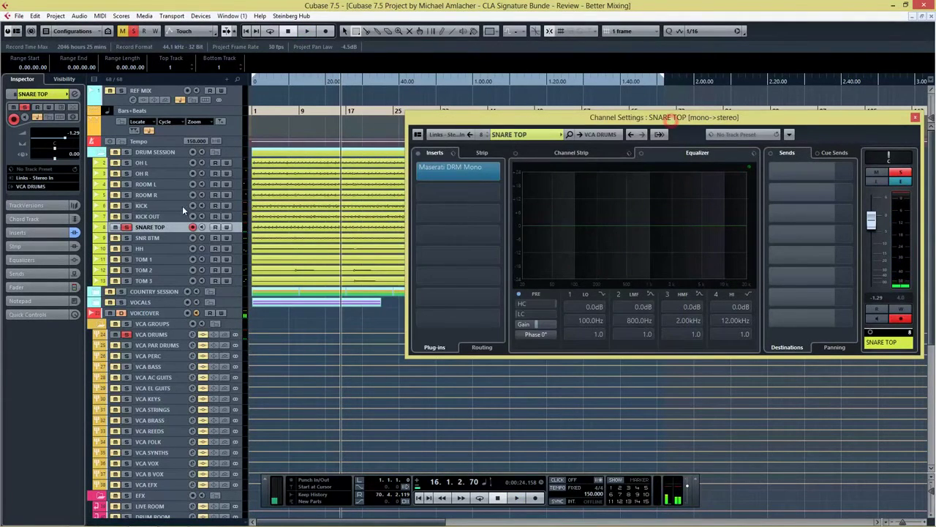
Select SNR BTM, activate its inserts, and set its Maserati DRM to SNR BOT mode
{"action": "left_click", "coordinate": [149, 238]}
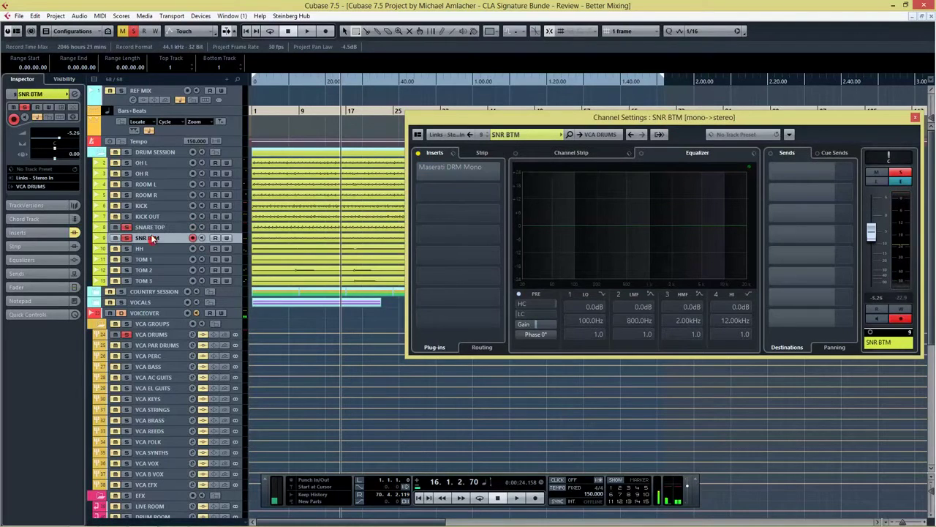
{"action": "left_click", "coordinate": [454, 179]}
{"action": "left_click", "coordinate": [457, 173]}
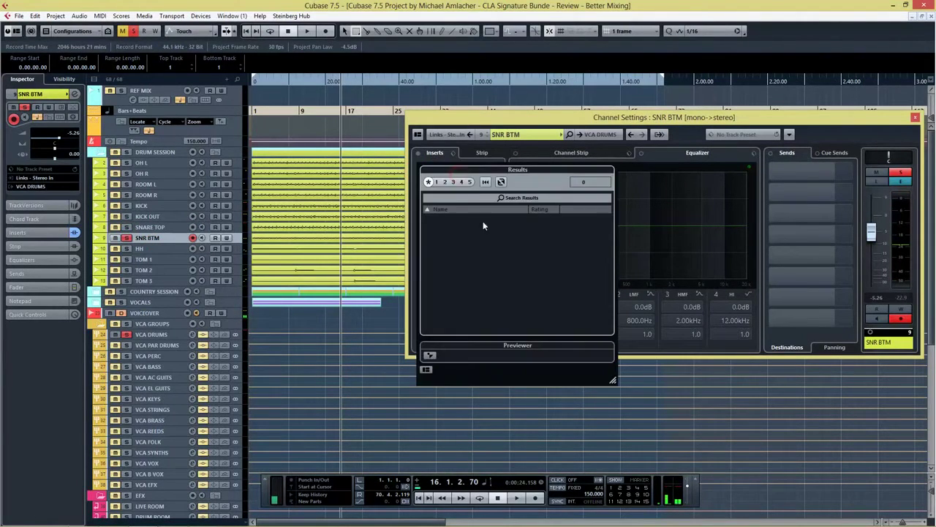
{"action": "left_click", "coordinate": [541, 123]}
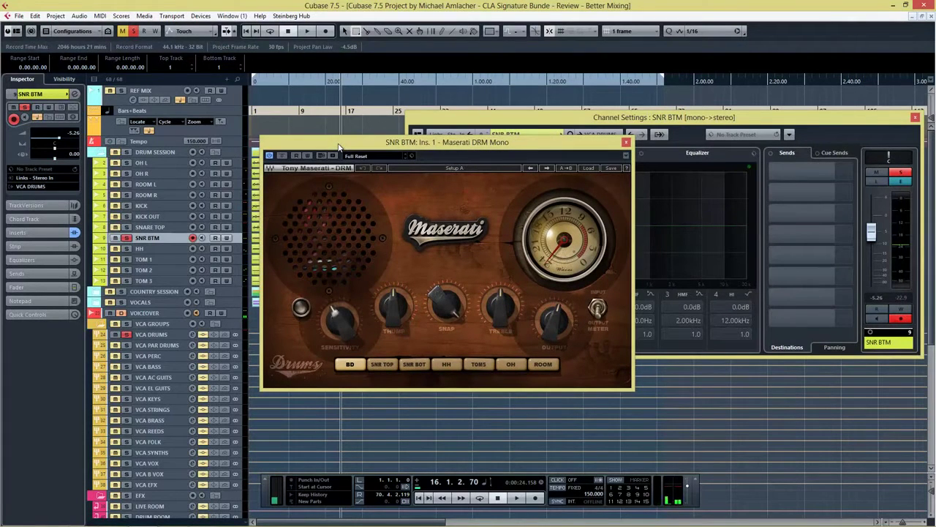
{"action": "left_click", "coordinate": [414, 364]}
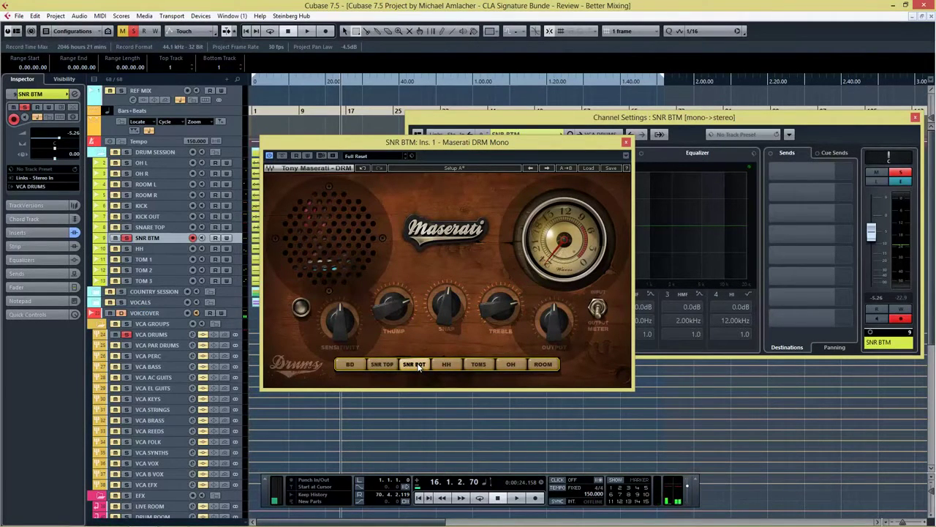
During SNR BTM playback, raise sensitivity, treble and snap and set thump to -4.2 in Maserati DRM, closing the plug-in when done
{"action": "key", "text": "space"}
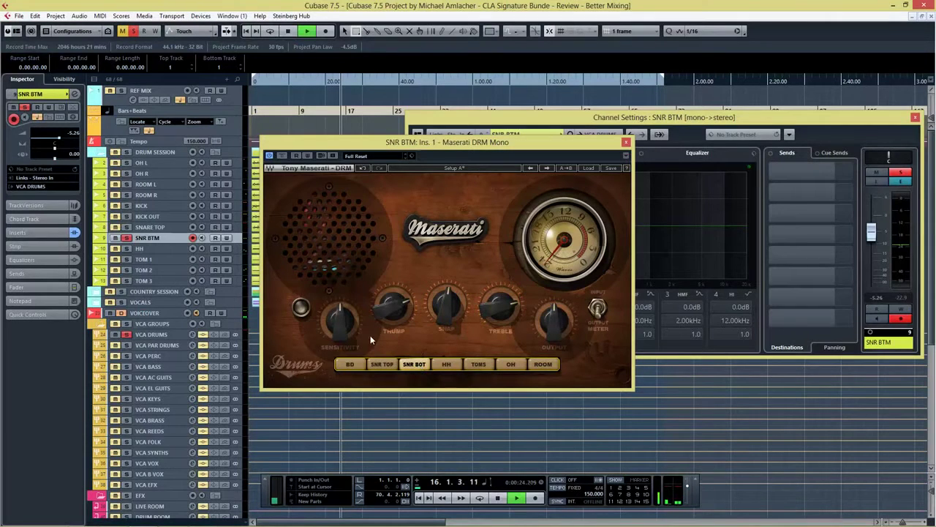
{"action": "left_click_drag", "start_coordinate": [338, 331], "coordinate": [345, 273]}
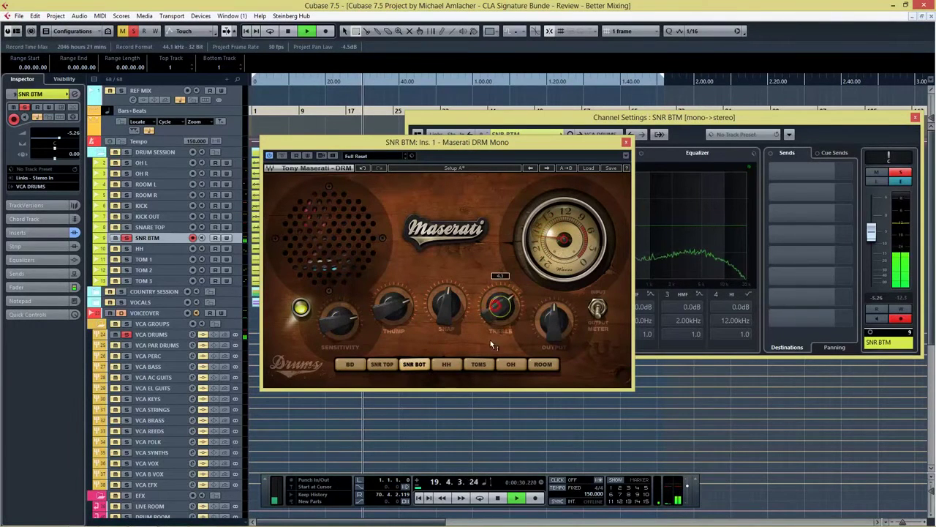
{"action": "left_click_drag", "start_coordinate": [496, 337], "coordinate": [498, 335]}
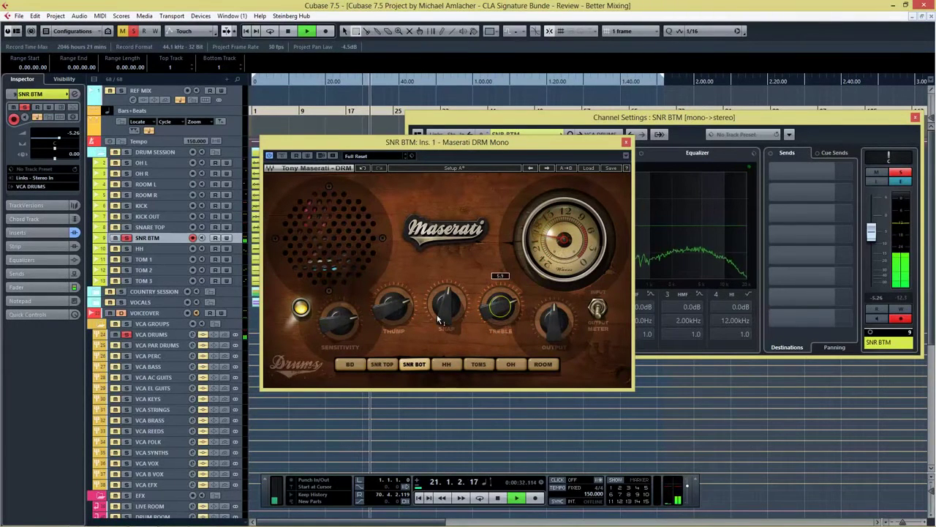
{"action": "left_click_drag", "start_coordinate": [392, 307], "coordinate": [384, 367]}
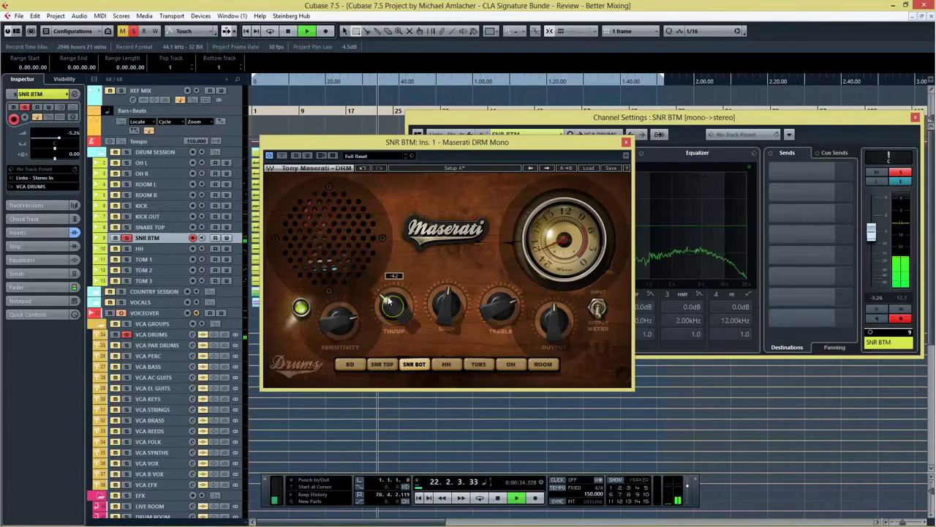
{"action": "left_click_drag", "start_coordinate": [452, 320], "coordinate": [466, 270]}
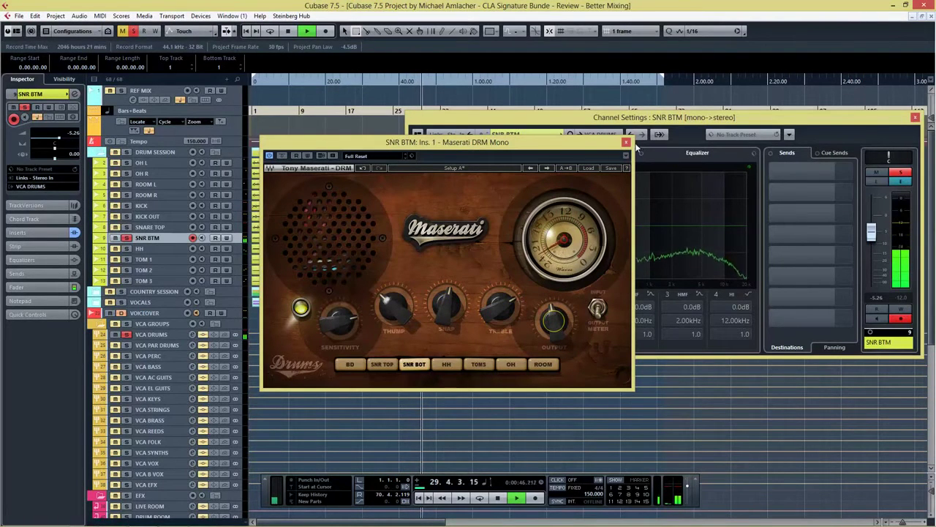
{"action": "key", "text": "space"}
{"action": "left_click", "coordinate": [626, 142]}
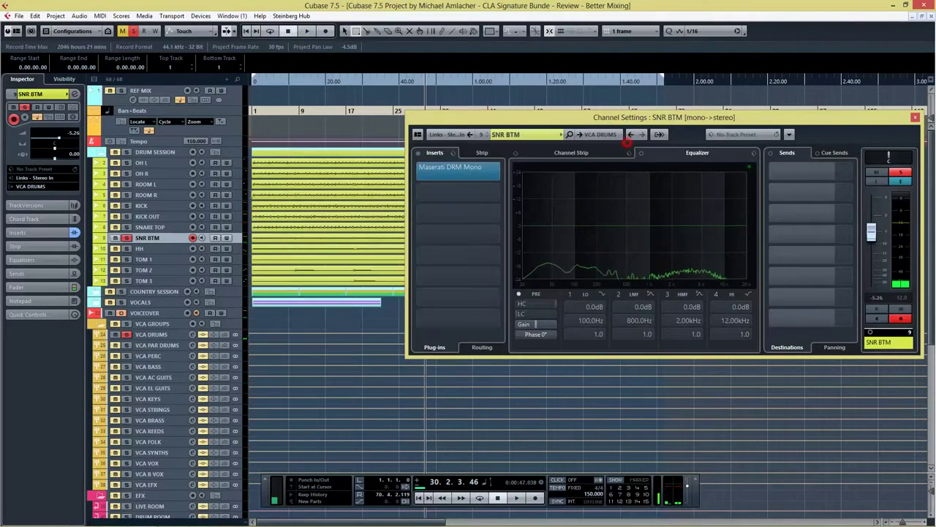
Solo and select SNARE TOP together with SNR BTM, and bypass the inserts on both tracks
{"action": "left_click", "coordinate": [126, 228]}
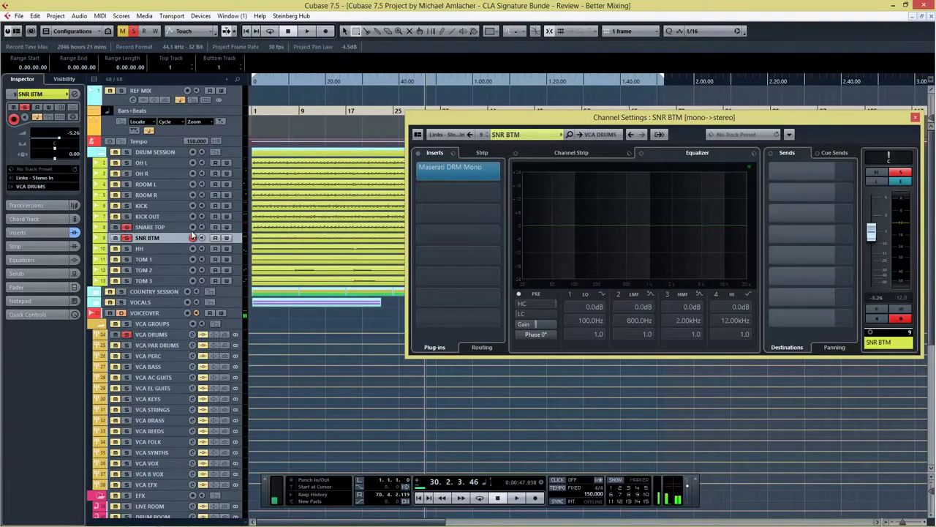
{"action": "left_click", "coordinate": [158, 229]}
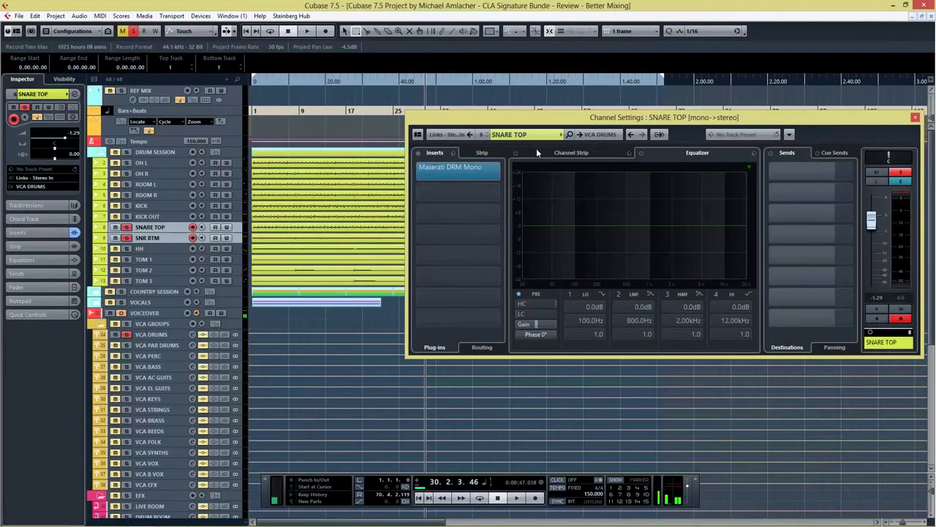
{"action": "left_click", "coordinate": [418, 154]}
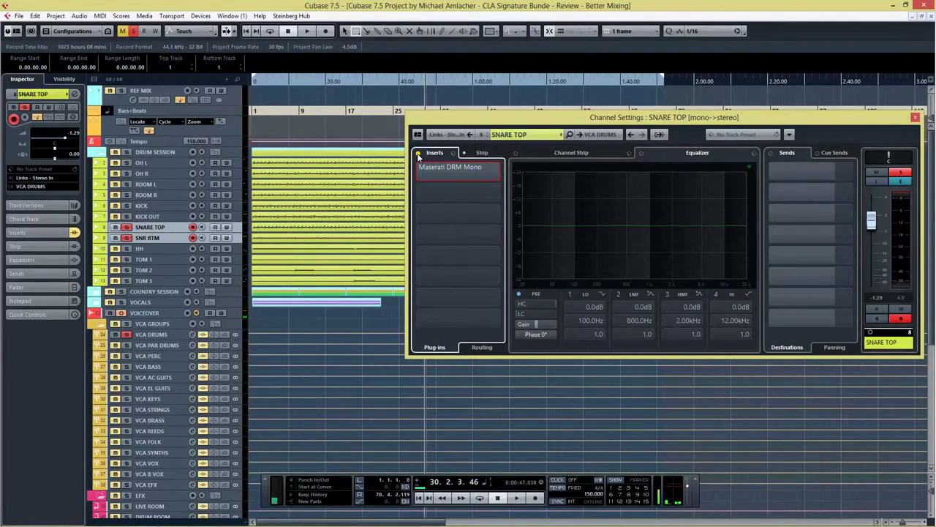
Play both snare tracks in the mixer, reactivate their inserts, and lower the SNR BTM fader to -7.19
{"action": "key", "text": "F3"}
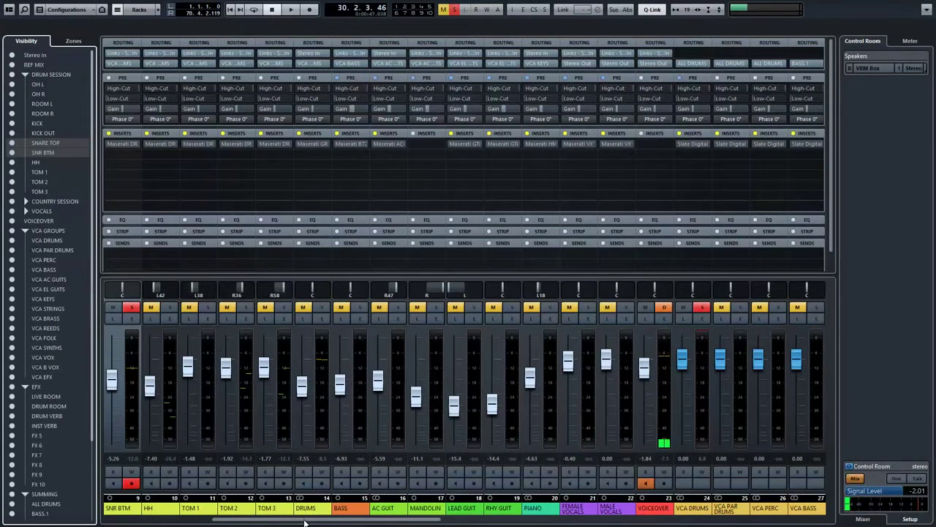
{"action": "left_click_drag", "start_coordinate": [305, 521], "coordinate": [256, 520]}
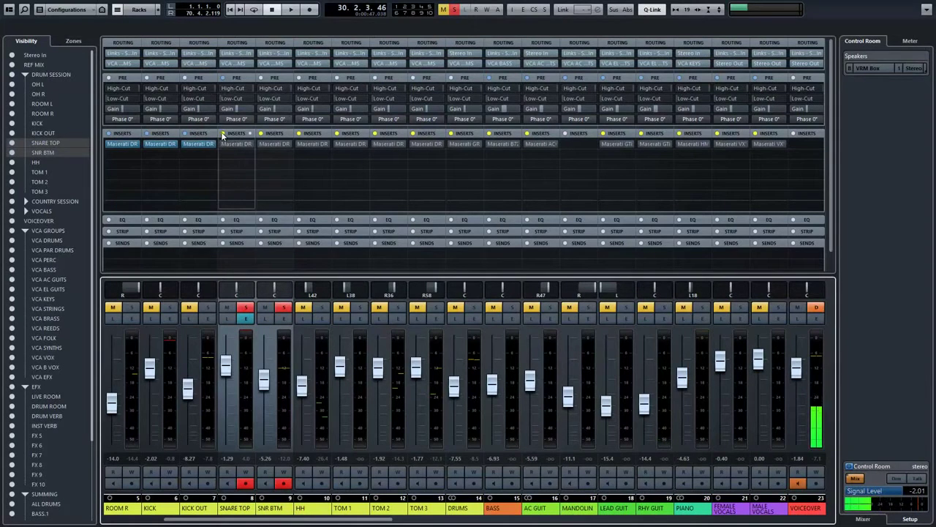
{"action": "key", "text": "space"}
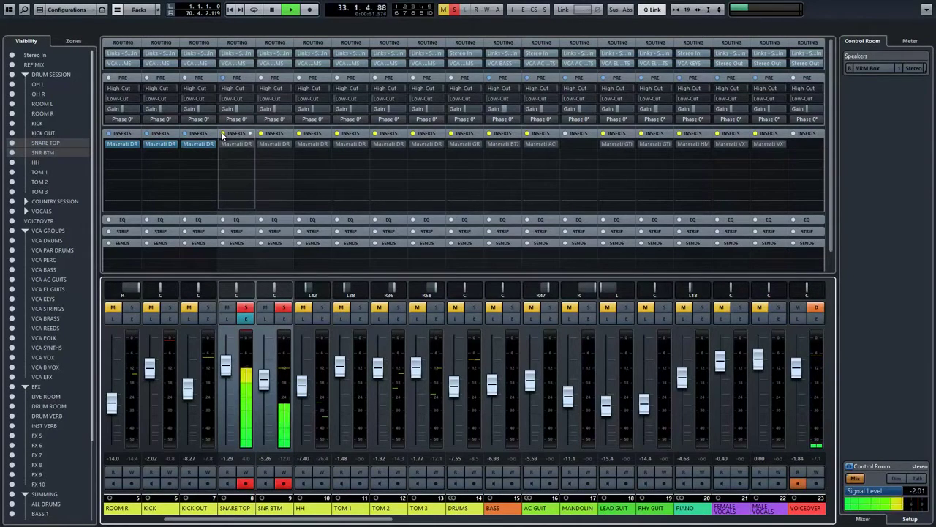
{"action": "left_click", "coordinate": [223, 135]}
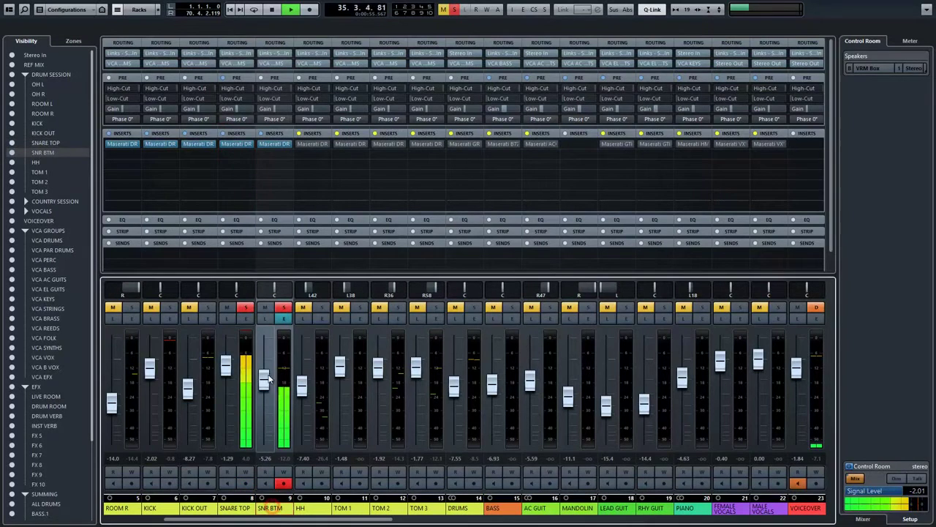
{"action": "mouse_move", "coordinate": [263, 379]}
{"action": "left_mouse_down"}
{"action": "mouse_move", "coordinate": [265, 402]}
{"action": "mouse_move", "coordinate": [268, 392]}
{"action": "left_mouse_up"}
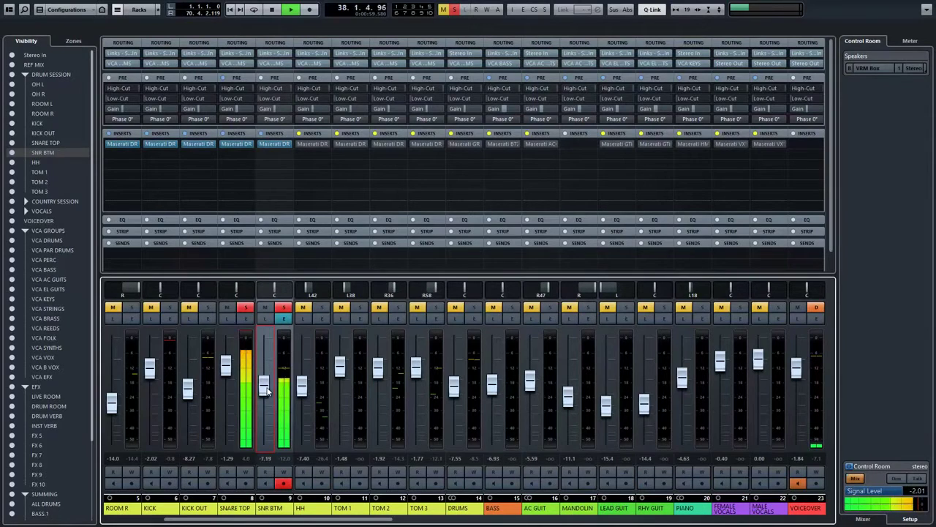
Select both snare channels and compare their sound with the inserts bypassed and active
{"action": "left_click", "coordinate": [237, 505]}
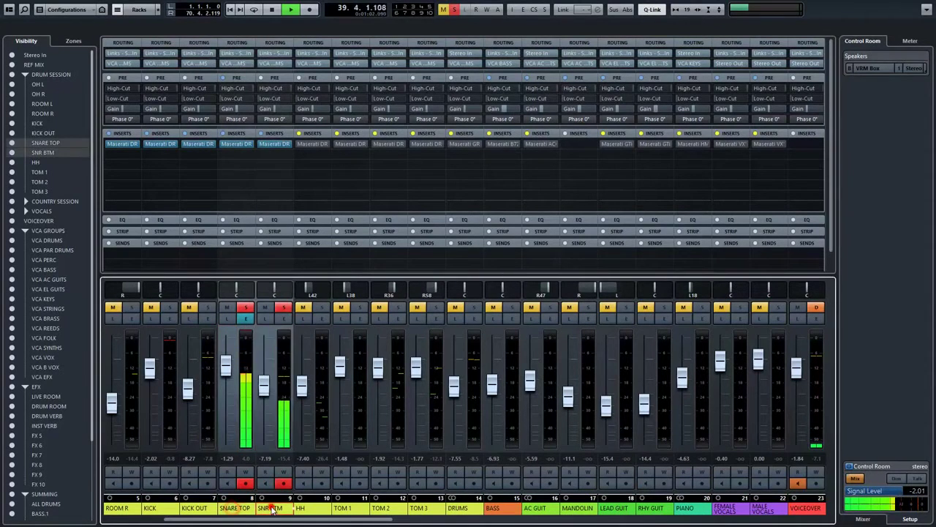
{"action": "left_click", "coordinate": [223, 133]}
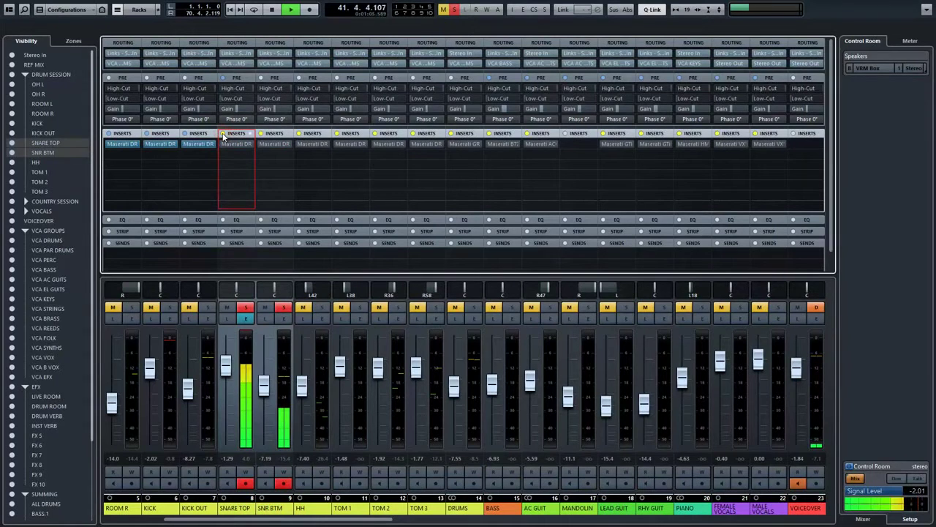
{"action": "left_click", "coordinate": [223, 134]}
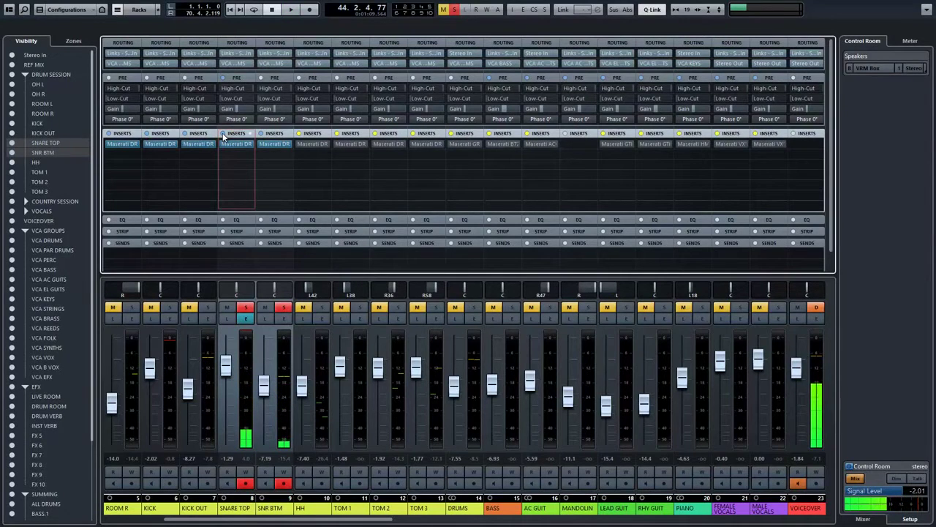
Unsolo both snare tracks and play the full drums, raising the linked faders to -1.07 on SNARE TOP and -6.96 on SNR BTM
{"action": "key", "text": "s"}
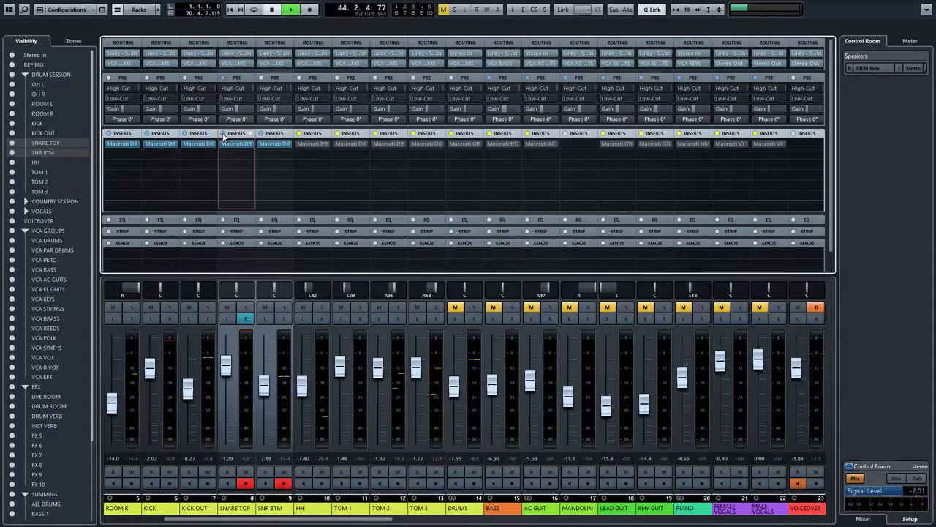
{"action": "key", "text": "space"}
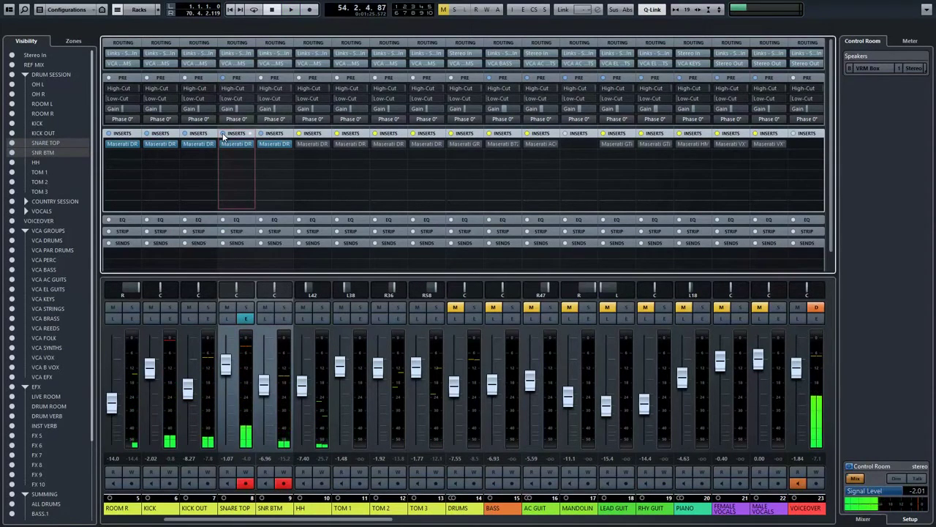
Select and solo the HH channel, activate its Maserati DRM insert, open the plug-in and set it to HH mode
{"action": "left_click", "coordinate": [319, 514]}
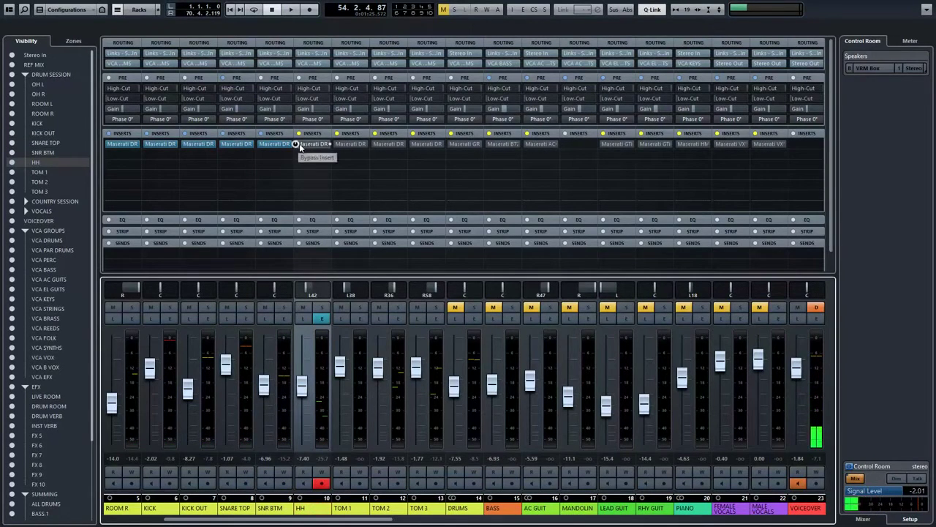
{"action": "left_click", "coordinate": [320, 145]}
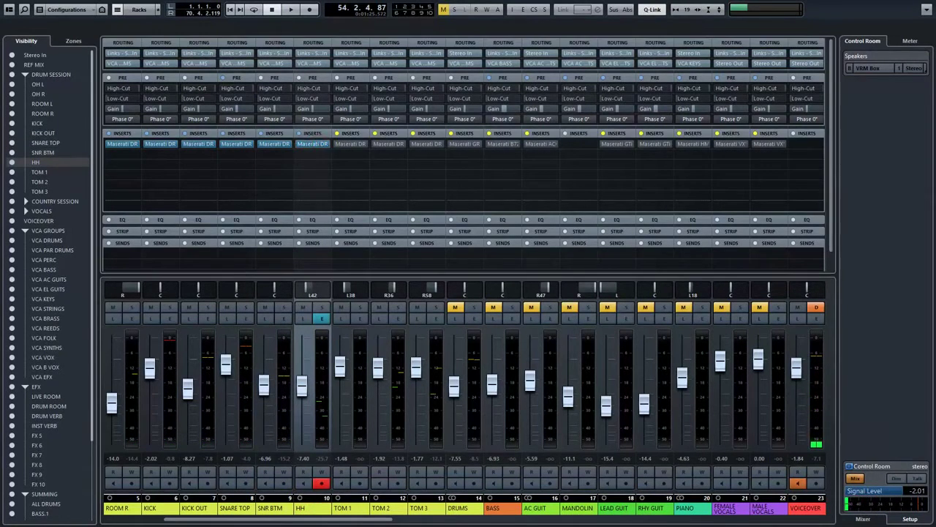
{"action": "left_click_drag", "start_coordinate": [494, 149], "coordinate": [389, 113]}
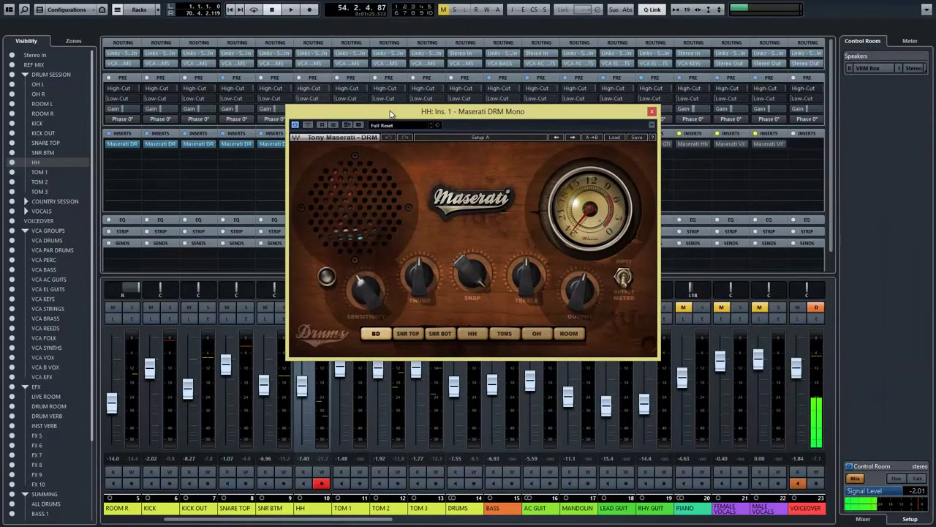
{"action": "key", "text": "s"}
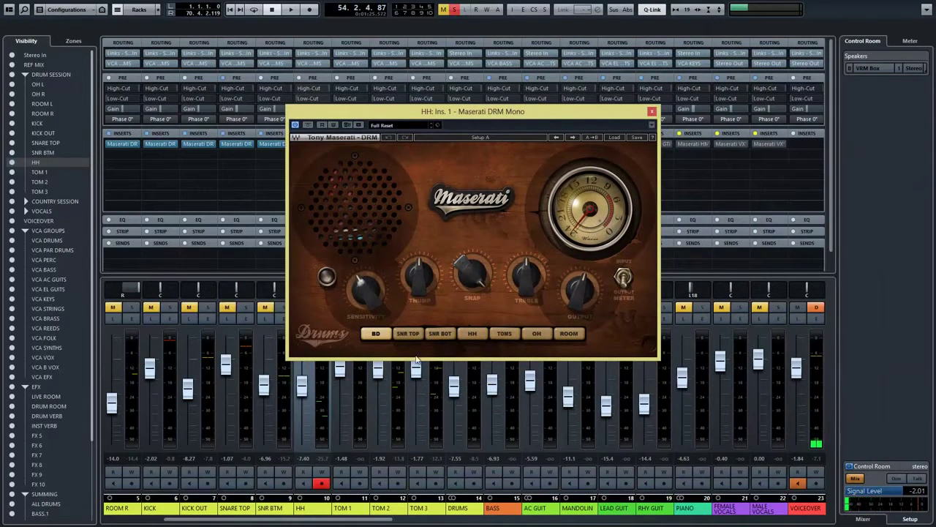
{"action": "left_click", "coordinate": [472, 334]}
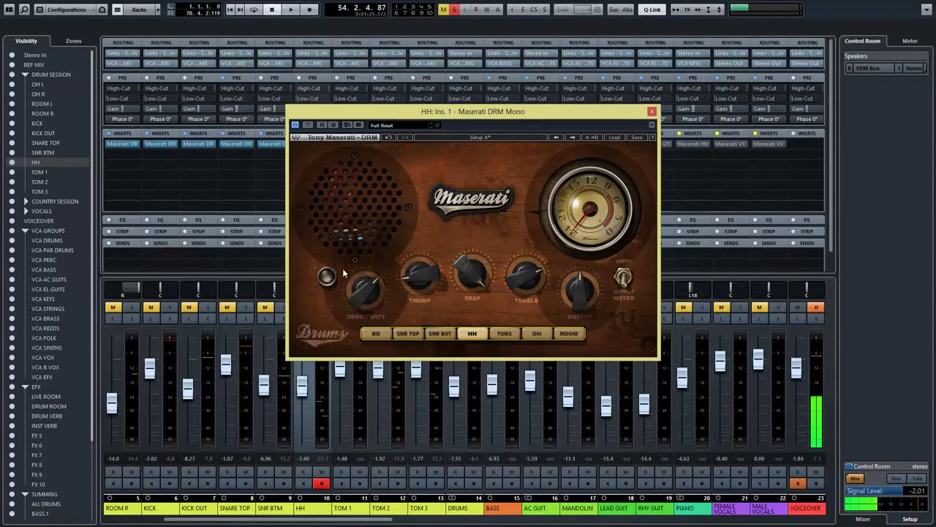
Play the soloed hi-hat while raising DRM's Sensitivity, setting Snap to its middle position and fine-tuning Treble
{"action": "key", "text": "space"}
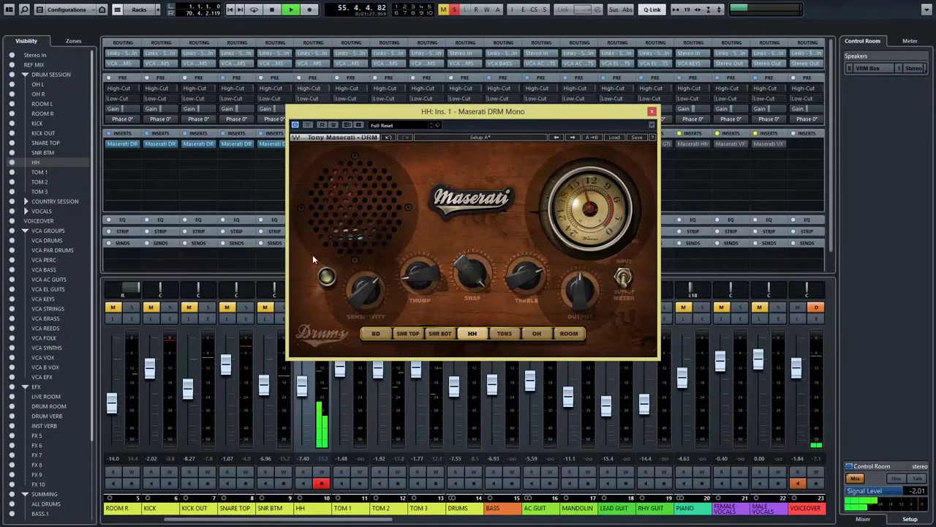
{"action": "mouse_move", "coordinate": [364, 296]}
{"action": "left_mouse_down"}
{"action": "mouse_move", "coordinate": [357, 256]}
{"action": "mouse_move", "coordinate": [383, 248]}
{"action": "mouse_move", "coordinate": [356, 302]}
{"action": "left_mouse_up"}
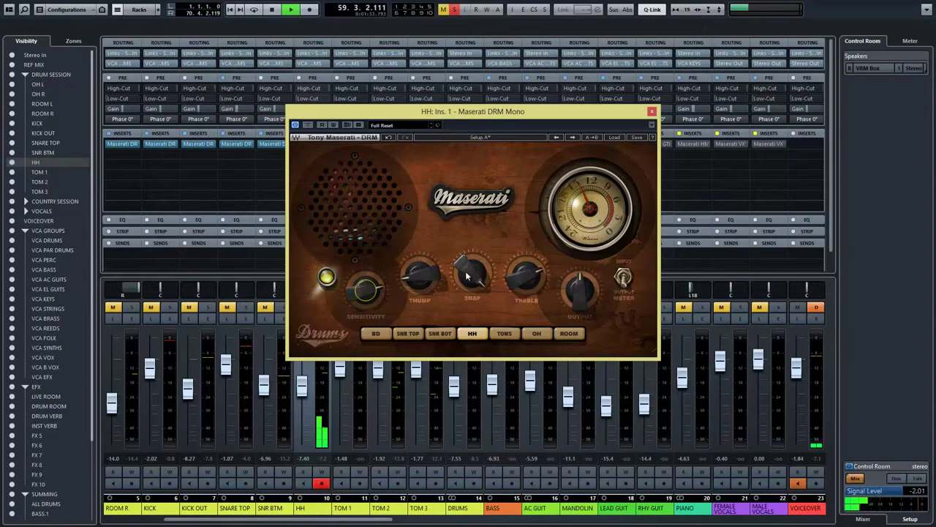
{"action": "left_click_drag", "start_coordinate": [475, 274], "coordinate": [432, 395]}
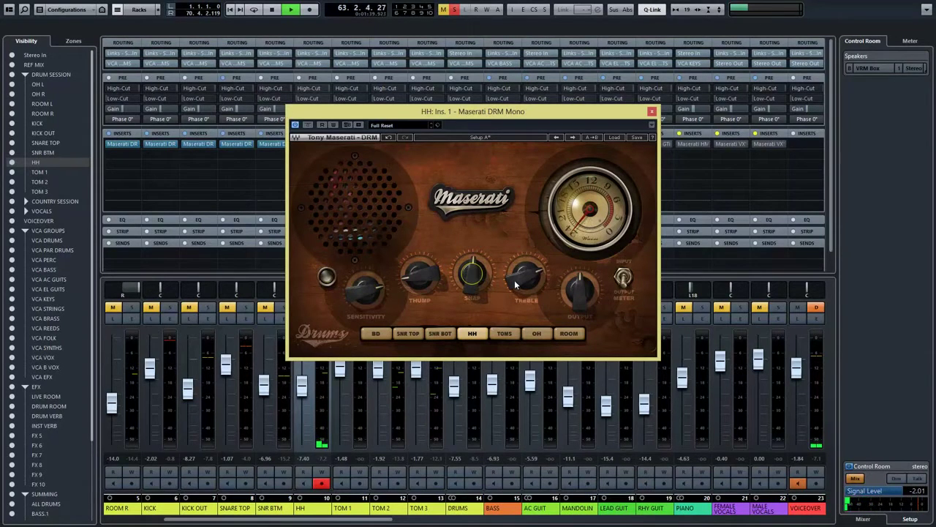
{"action": "left_click_drag", "start_coordinate": [515, 281], "coordinate": [514, 279]}
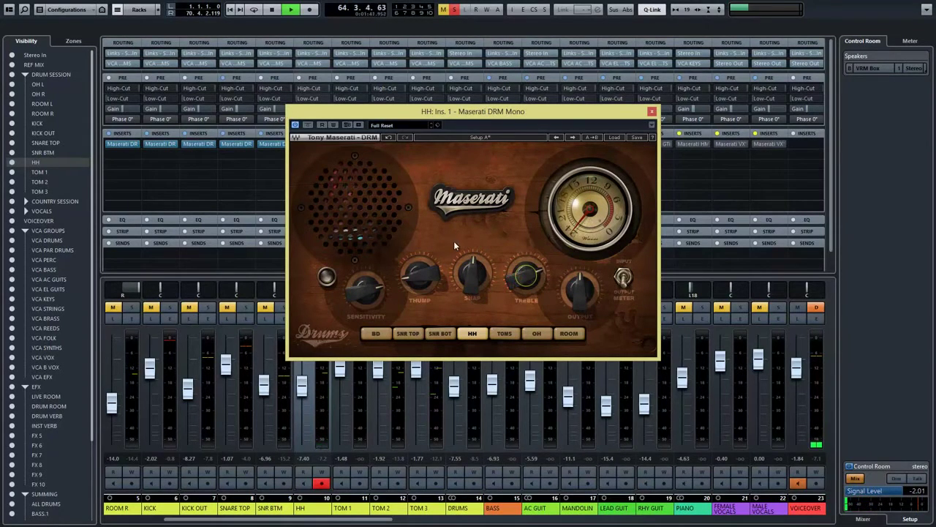
Show the project window, play the hi-hat from the project start and lower the DRM output to -10.0
{"action": "key", "text": "F3"}
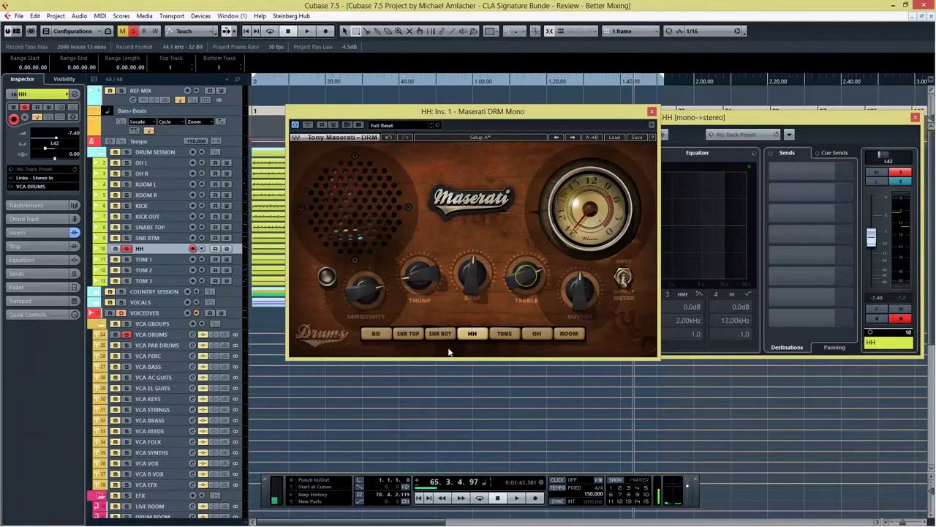
{"action": "left_click", "coordinate": [417, 499]}
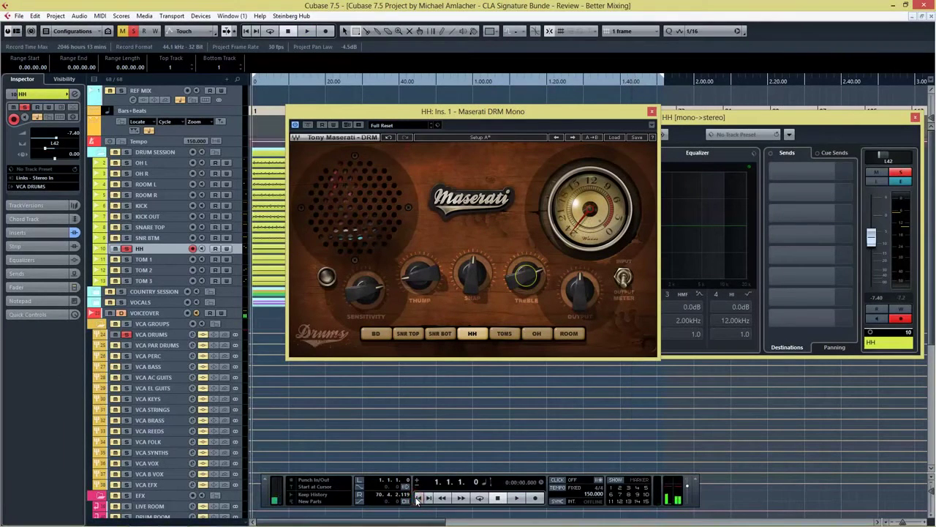
{"action": "key", "text": "space"}
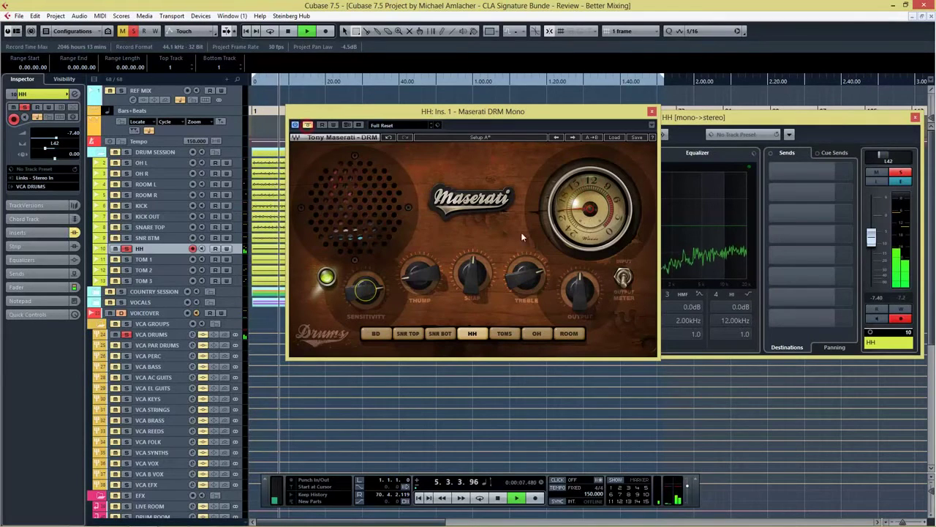
{"action": "left_click_drag", "start_coordinate": [583, 289], "coordinate": [583, 311]}
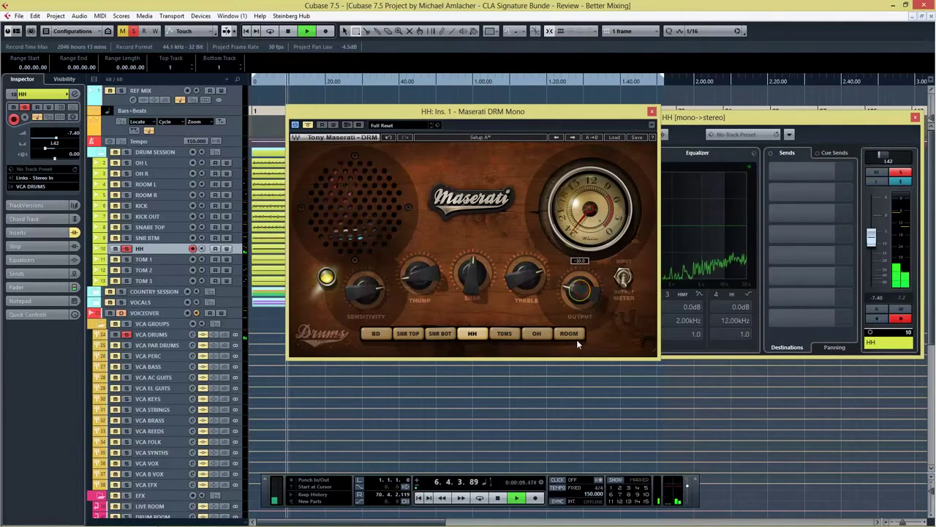
Compare the soloed hi-hat with DRM bypassed and active, and stop playback
{"action": "left_click", "coordinate": [309, 126]}
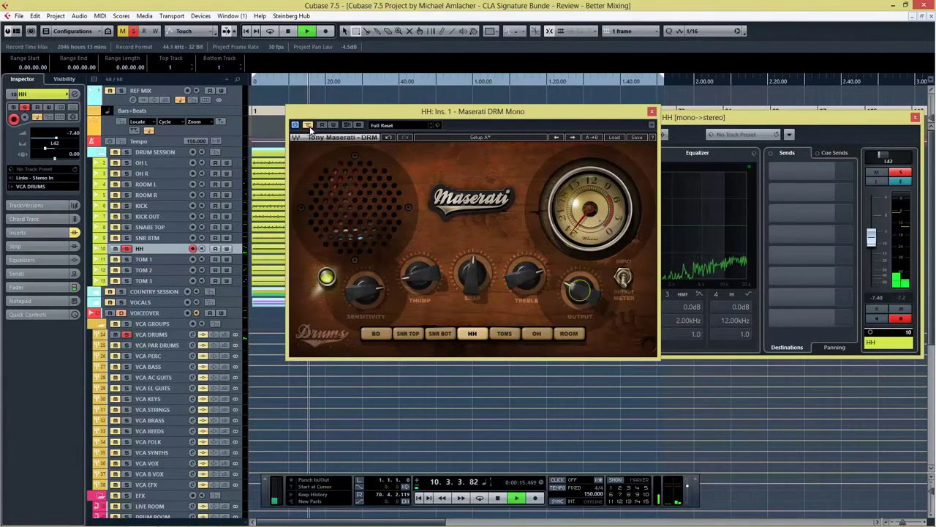
{"action": "left_click", "coordinate": [309, 126]}
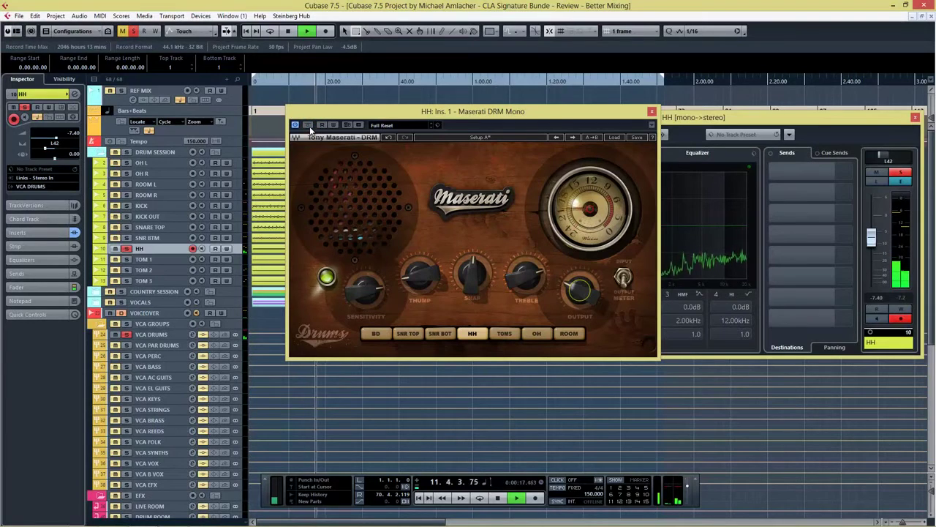
{"action": "key", "text": "space"}
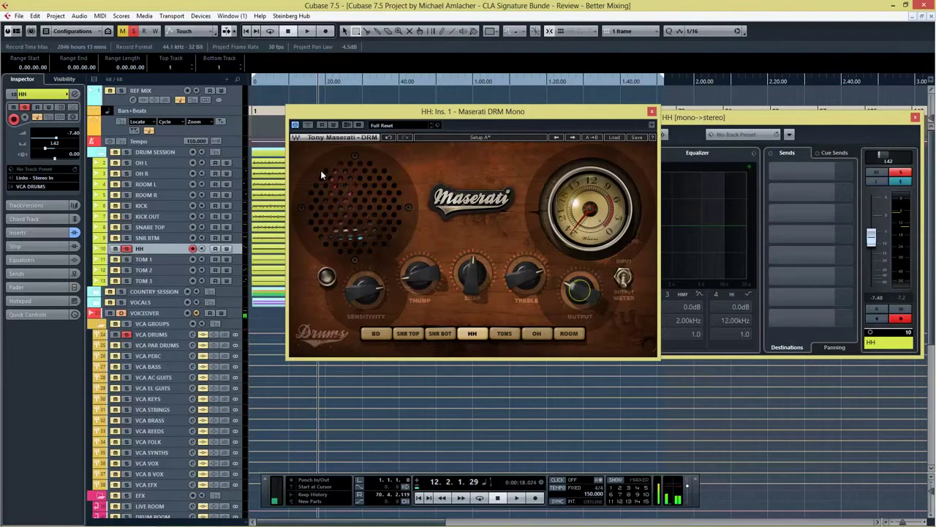
Replay the hi-hat from the project start, first with DRM bypassed and again with it active, and close the plug-in and channel settings windows
{"action": "left_click_drag", "start_coordinate": [391, 117], "coordinate": [457, 109]}
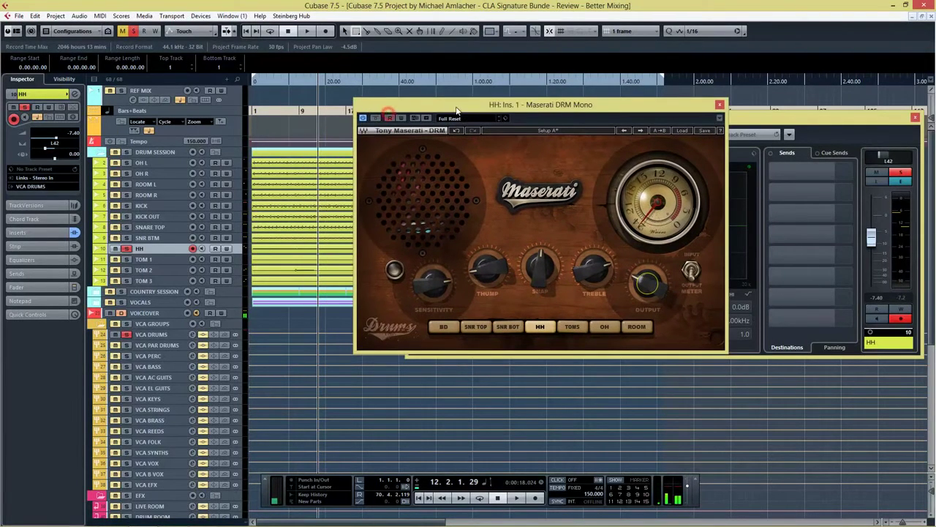
{"action": "left_click", "coordinate": [376, 120]}
{"action": "left_click", "coordinate": [419, 498]}
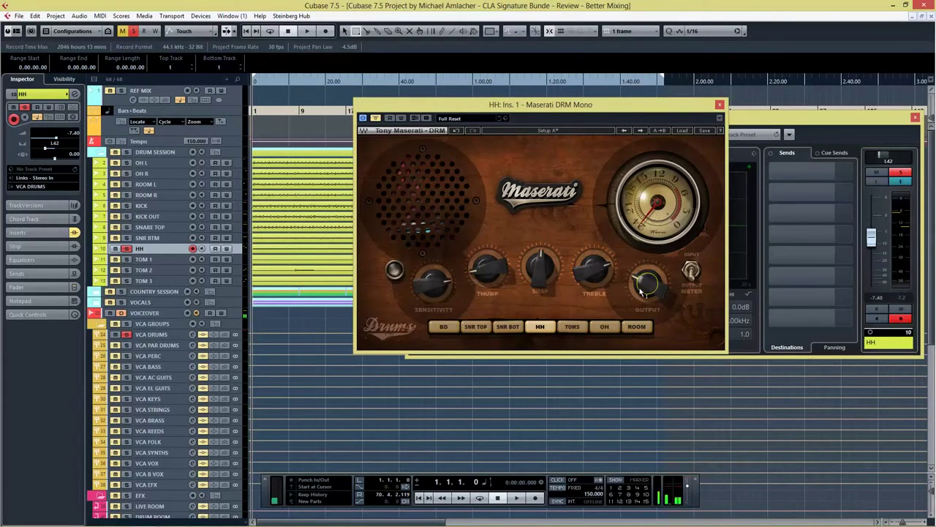
{"action": "mouse_move", "coordinate": [640, 291]}
{"action": "key", "text": "space"}
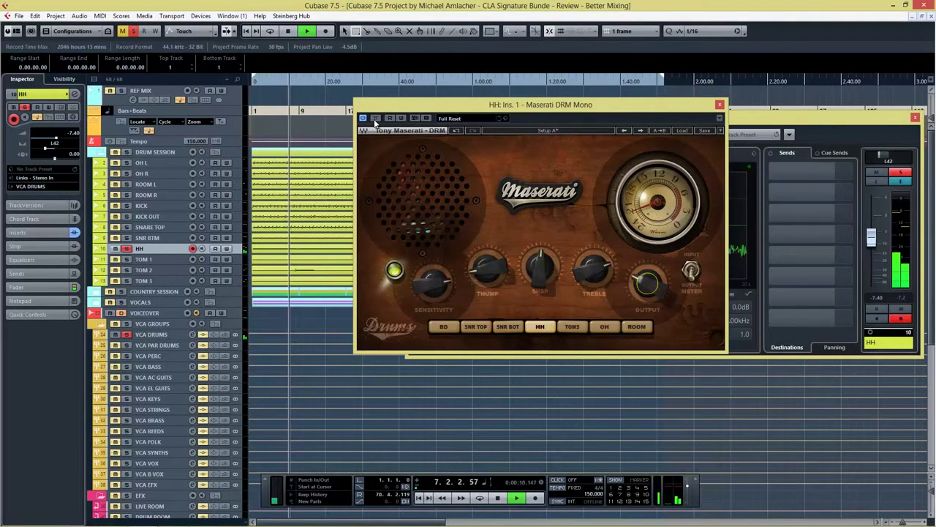
{"action": "left_click", "coordinate": [375, 119]}
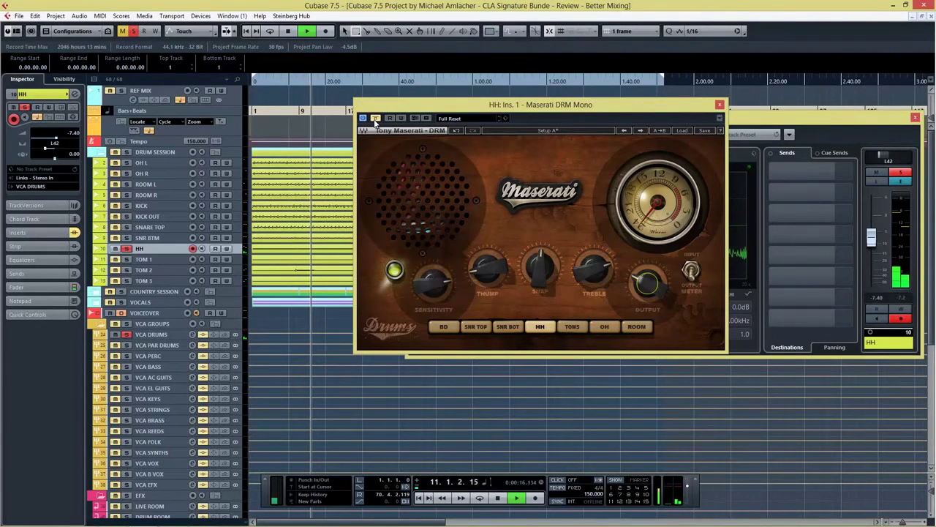
{"action": "left_click", "coordinate": [376, 119]}
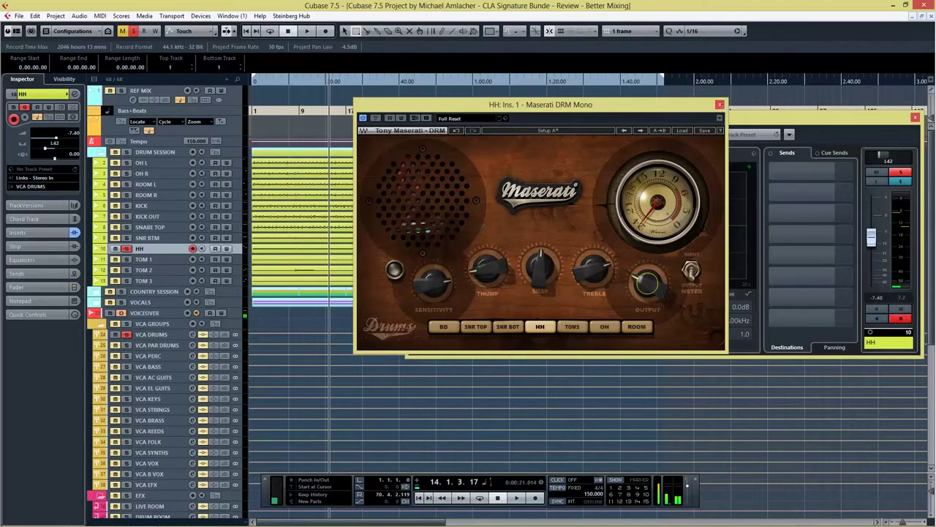
{"action": "left_click", "coordinate": [720, 106]}
{"action": "left_click", "coordinate": [914, 117]}
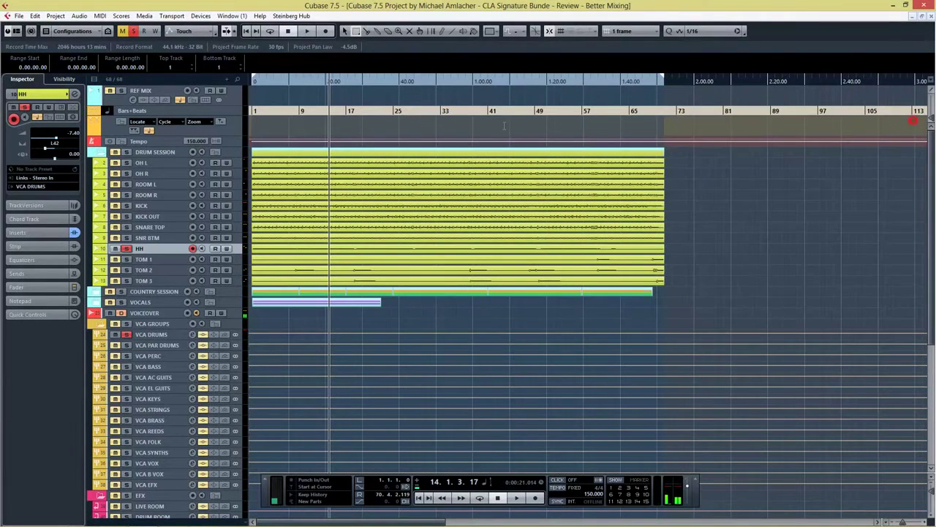
Select TOM 1 to TOM 3, loop the final tom hits from about 0.01.47.50 to 0.01.52.20, and place the playback position there
{"action": "left_click", "coordinate": [146, 260]}
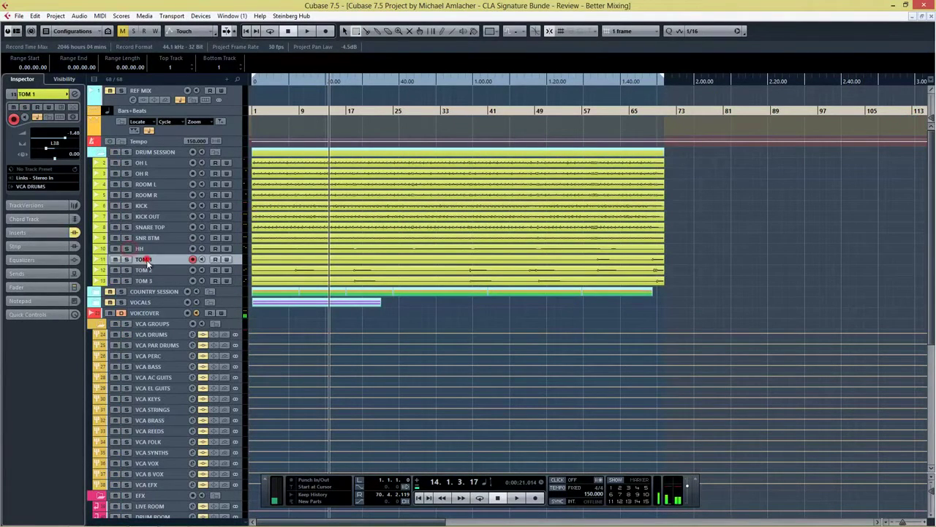
{"action": "left_click", "coordinate": [143, 280], "text": "shift"}
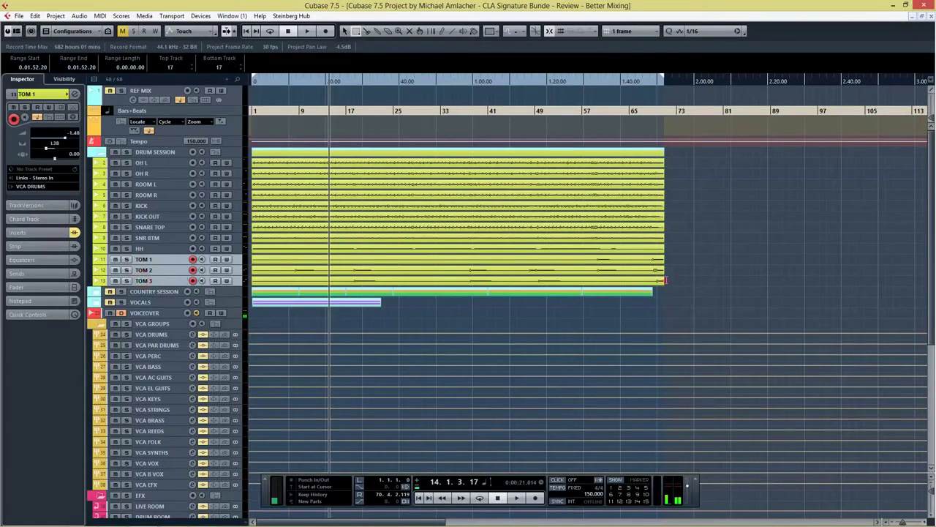
{"action": "left_click_drag", "start_coordinate": [665, 280], "coordinate": [651, 258]}
{"action": "key", "text": "KP_Divide"}
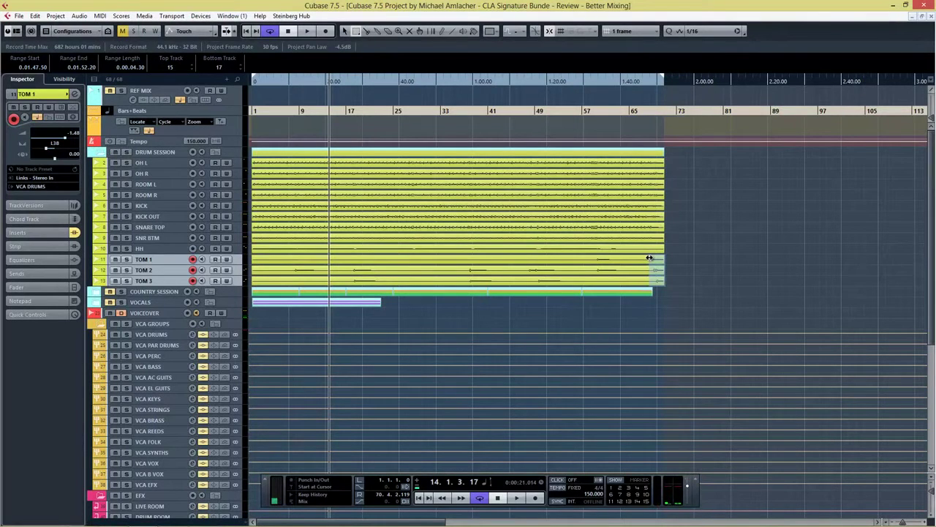
{"action": "key", "text": "p"}
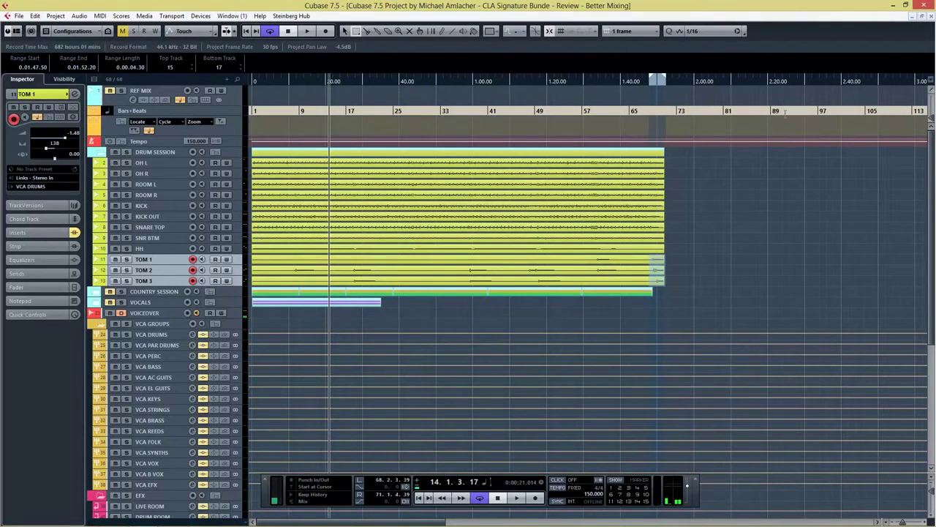
{"action": "left_click", "coordinate": [651, 82]}
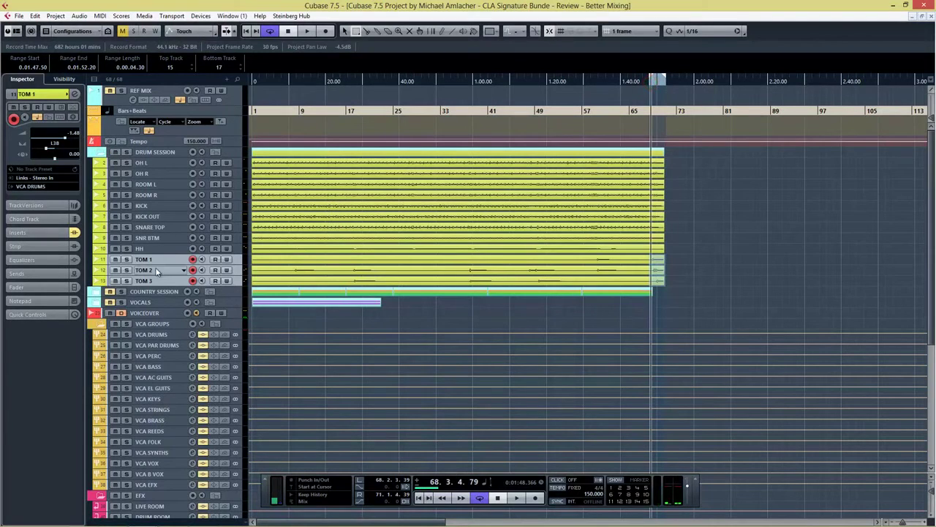
Open TOM 1's channel settings and Maserati DRM insert, turn off the plug-in bypass and set it to TOMS mode
{"action": "key", "text": "e"}
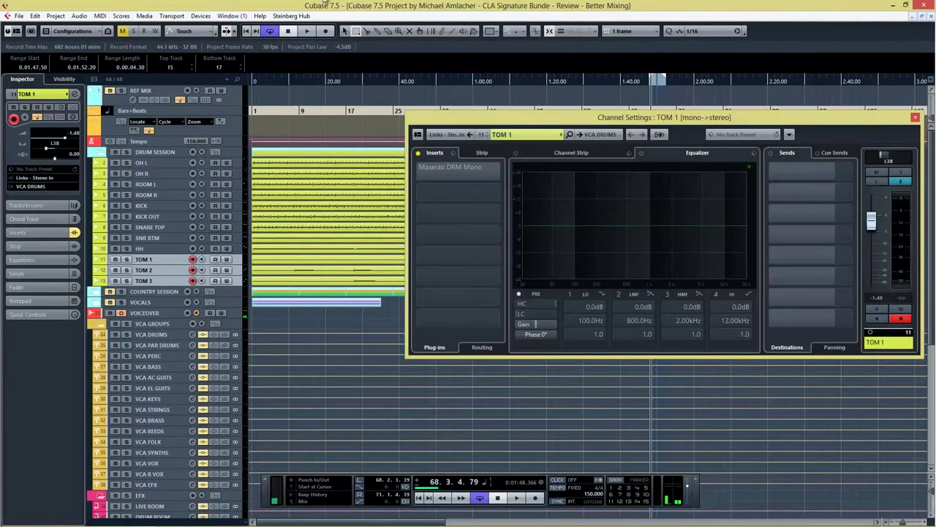
{"action": "left_click", "coordinate": [455, 165]}
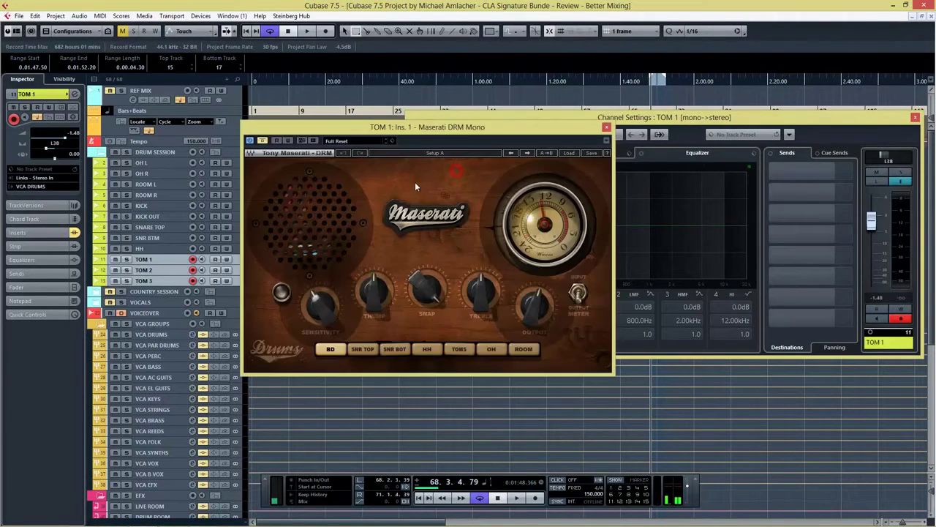
{"action": "left_click_drag", "start_coordinate": [388, 130], "coordinate": [563, 134]}
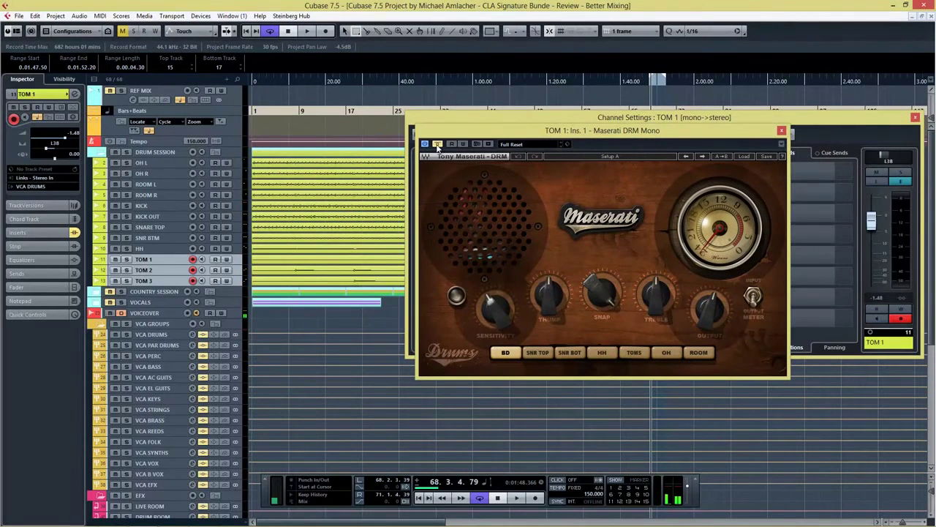
{"action": "left_click", "coordinate": [438, 144]}
{"action": "mouse_move", "coordinate": [495, 320]}
{"action": "left_click", "coordinate": [632, 352]}
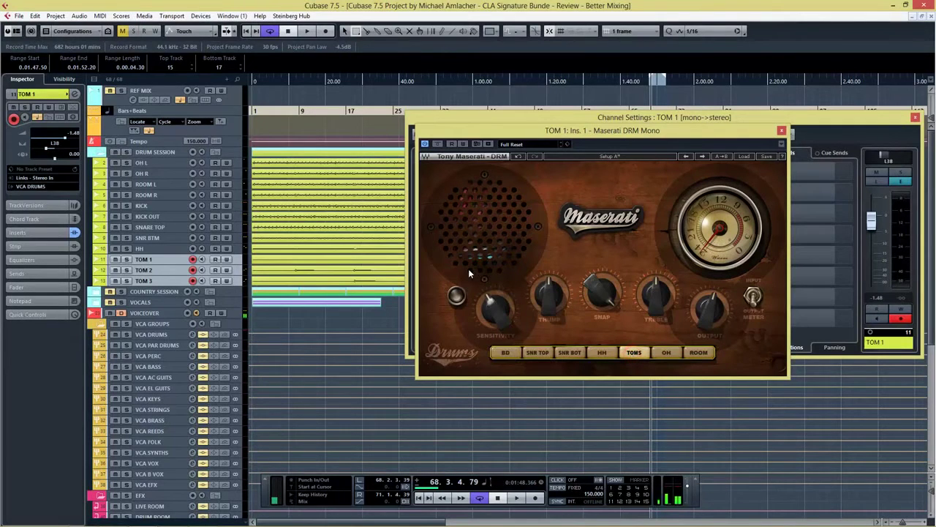
Play the looped tom hits and raise DRM's sensitivity on TOM 1, lowering its output level to compensate
{"action": "key", "text": "space"}
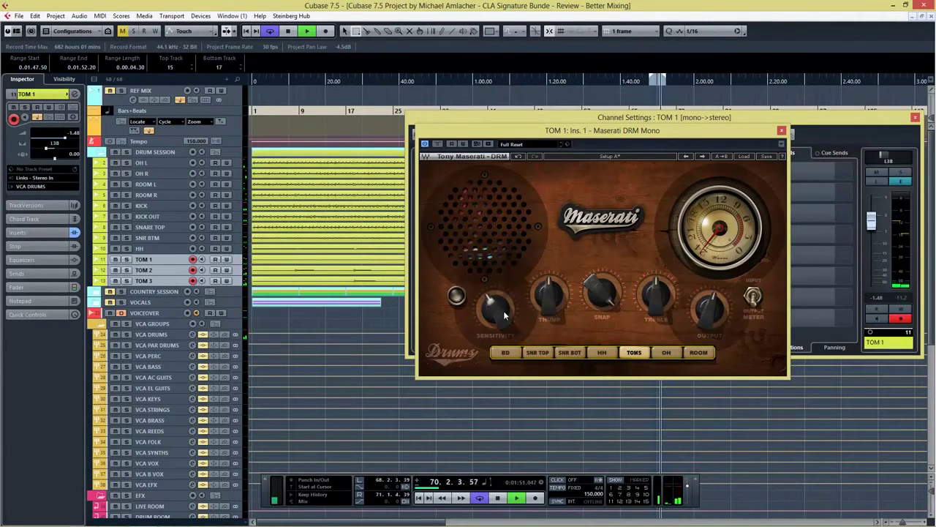
{"action": "left_click_drag", "start_coordinate": [504, 310], "coordinate": [509, 244]}
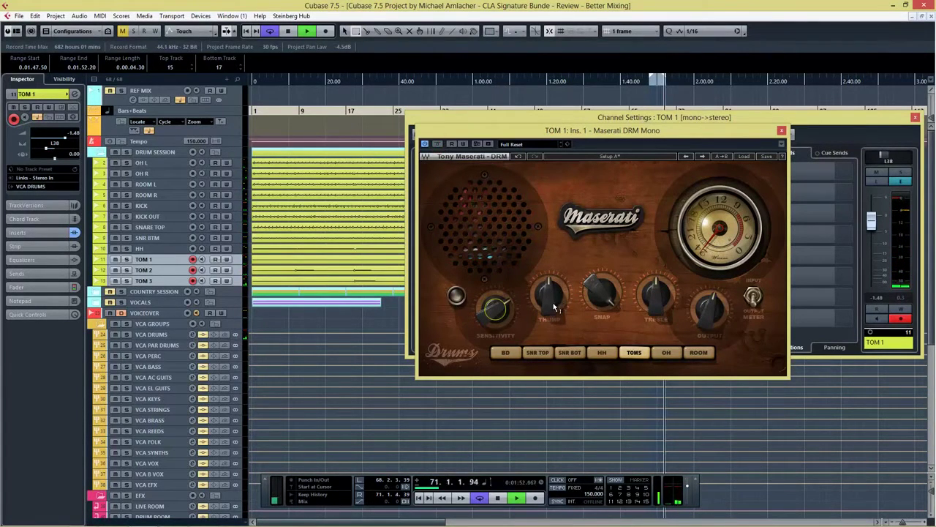
{"action": "left_click_drag", "start_coordinate": [556, 291], "coordinate": [556, 292]}
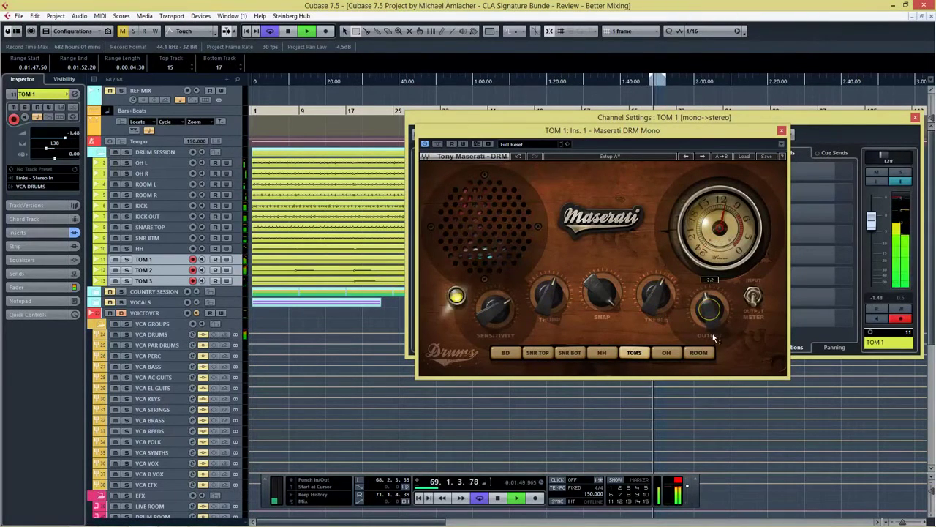
{"action": "scroll", "coordinate": [712, 337], "scroll_direction": "down", "scroll_amount": 3}
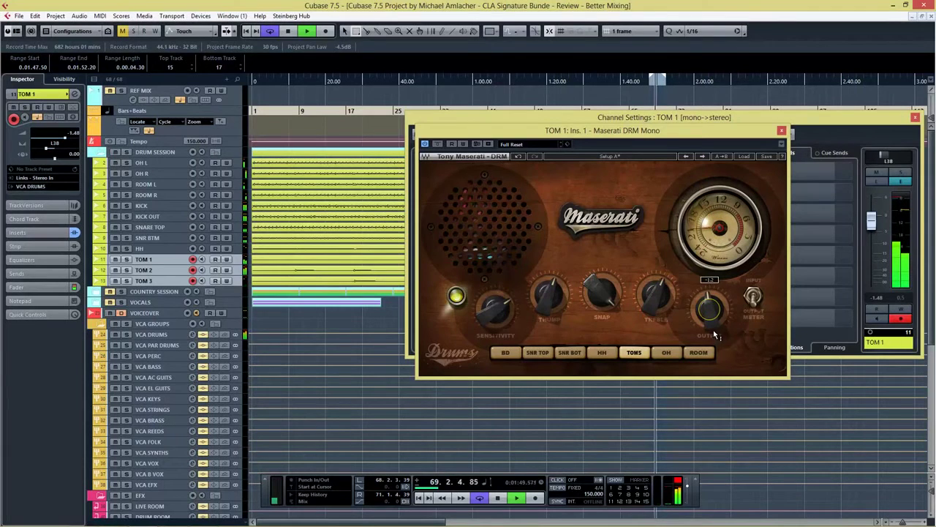
Compare the looped toms with DRM bypassed and active, stop playback, and close the plug-in and channel settings windows
{"action": "left_click", "coordinate": [438, 144]}
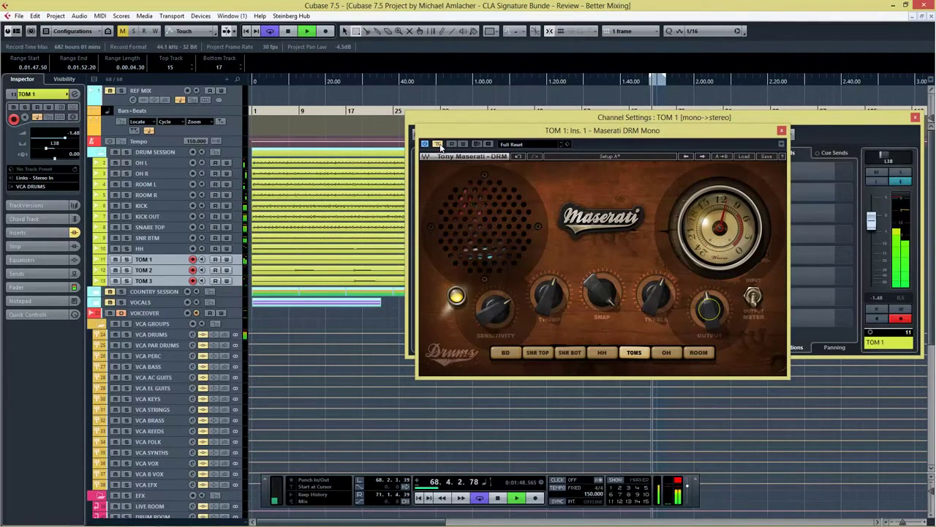
{"action": "left_click", "coordinate": [438, 144]}
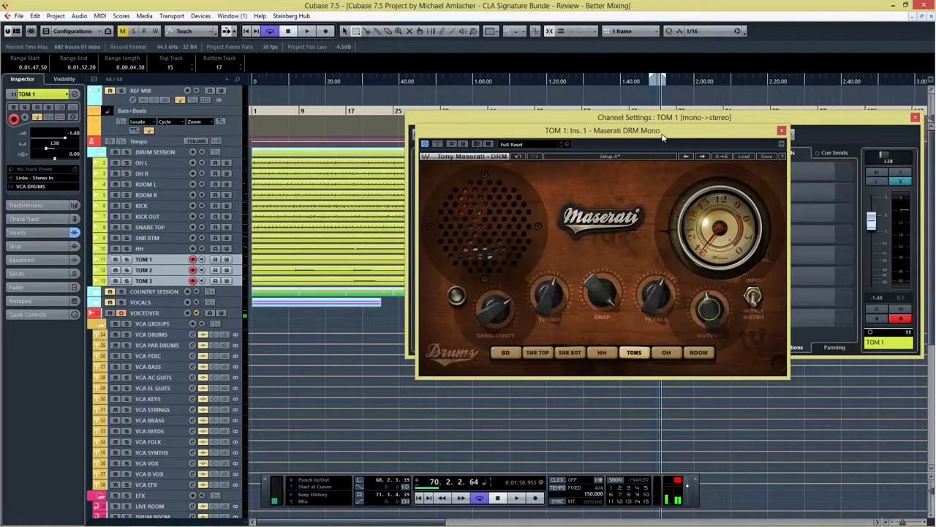
{"action": "key", "text": "space"}
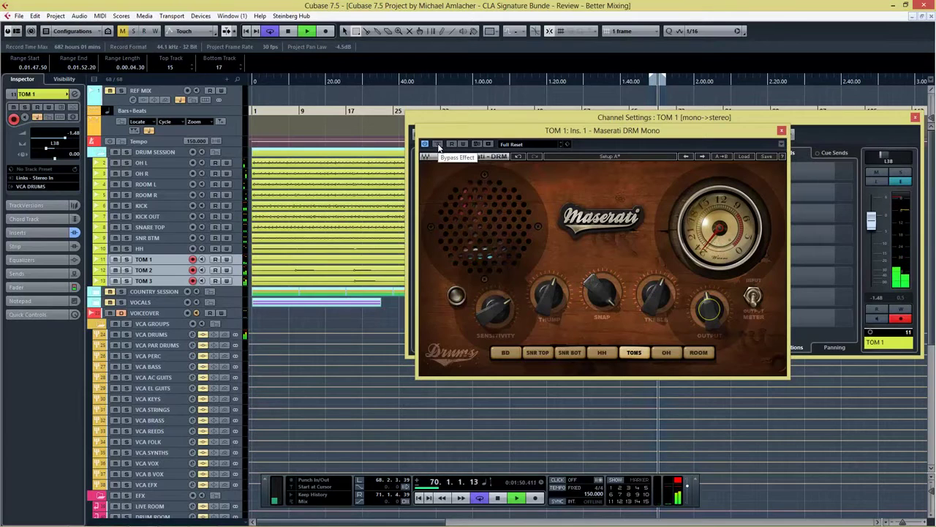
{"action": "left_click", "coordinate": [437, 144]}
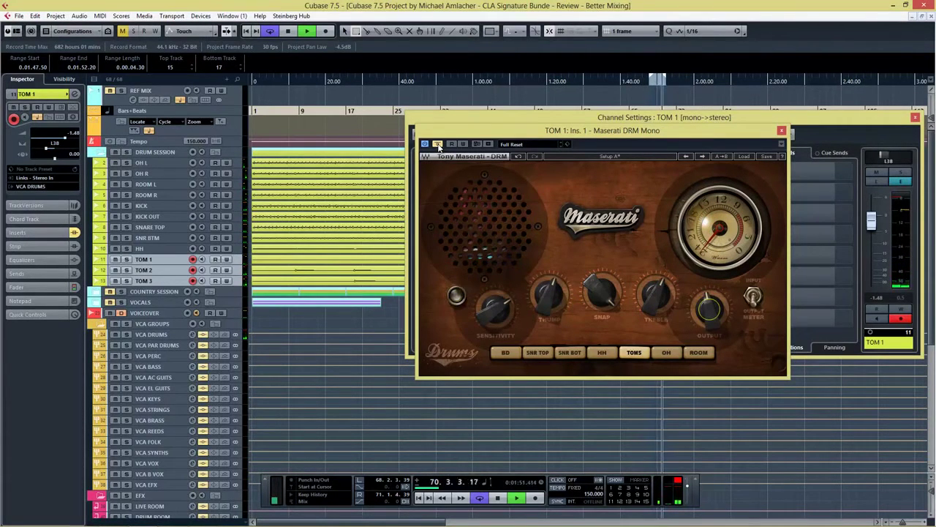
{"action": "left_click", "coordinate": [437, 144]}
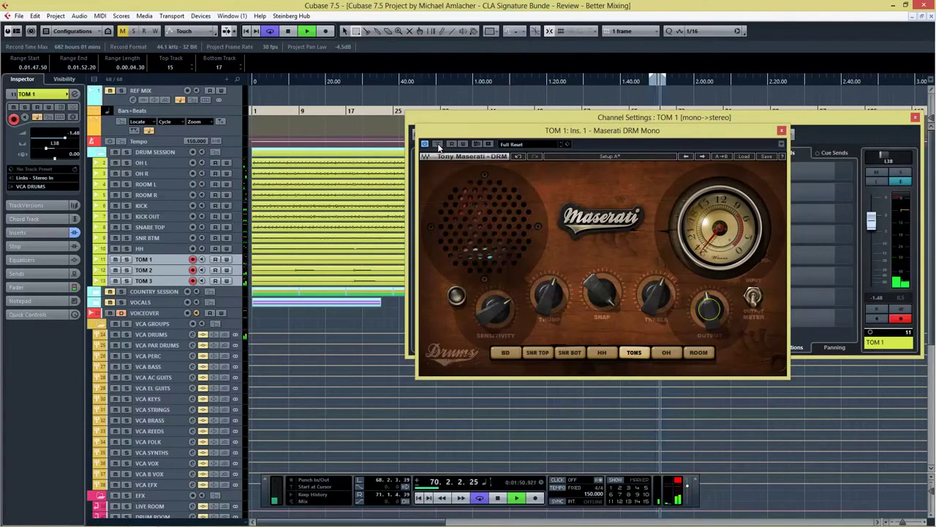
{"action": "key", "text": "space"}
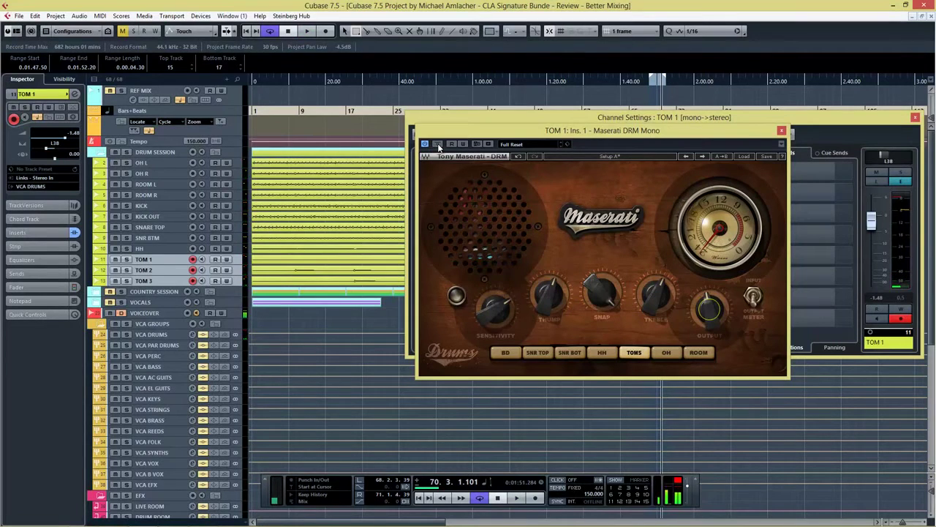
{"action": "left_click", "coordinate": [781, 130]}
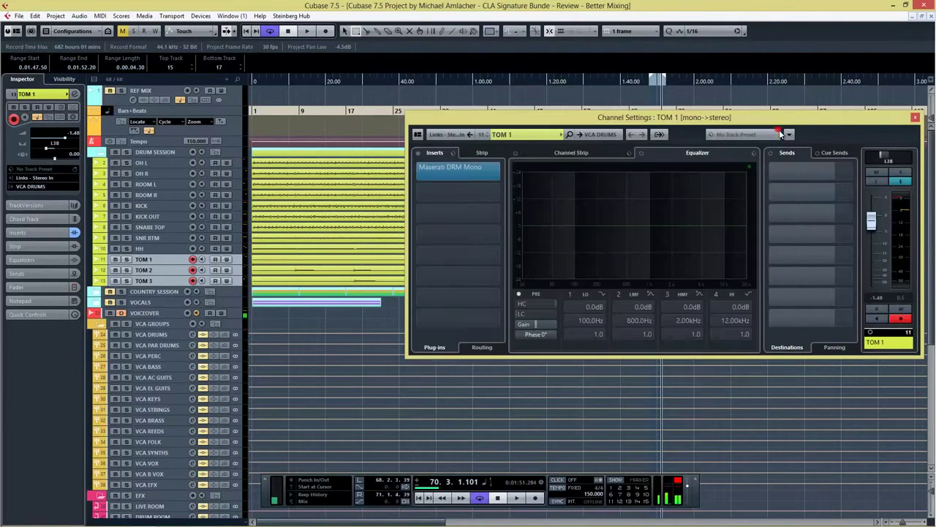
{"action": "left_click", "coordinate": [915, 117]}
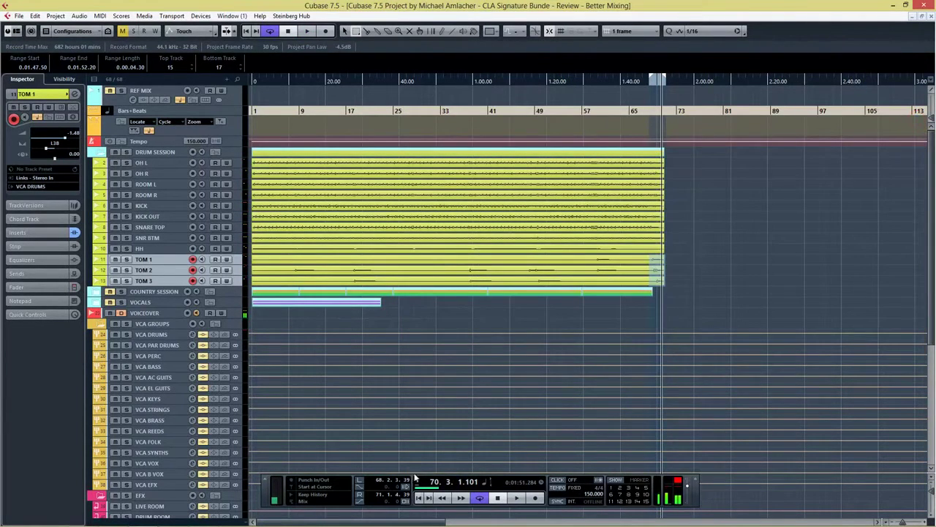
Return to the project start and select all drum channels from OH L to TOM 3 in the mixer
{"action": "left_click", "coordinate": [419, 498]}
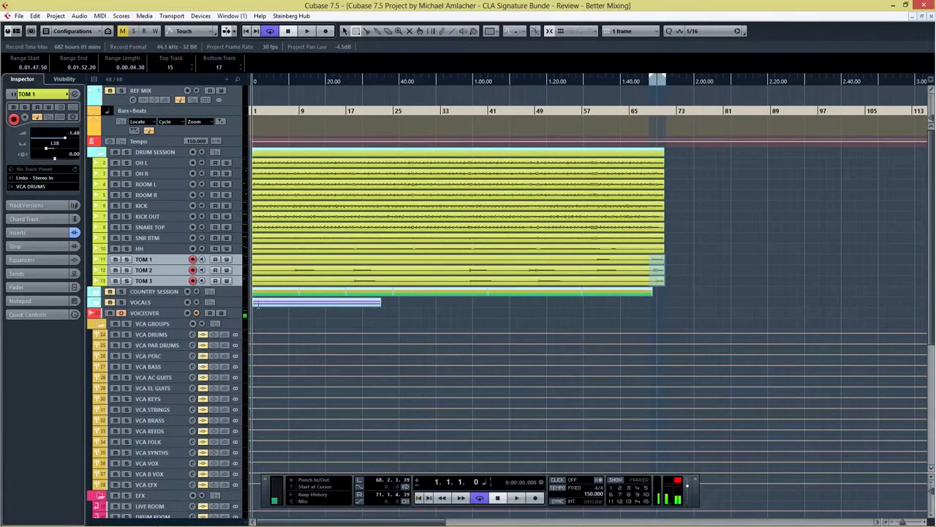
{"action": "key", "text": "F3"}
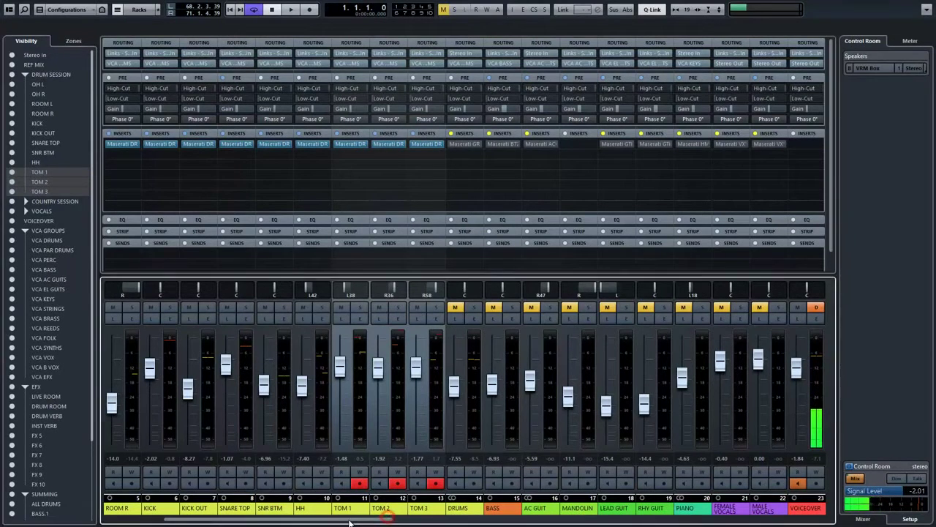
{"action": "left_click_drag", "start_coordinate": [385, 521], "coordinate": [235, 510]}
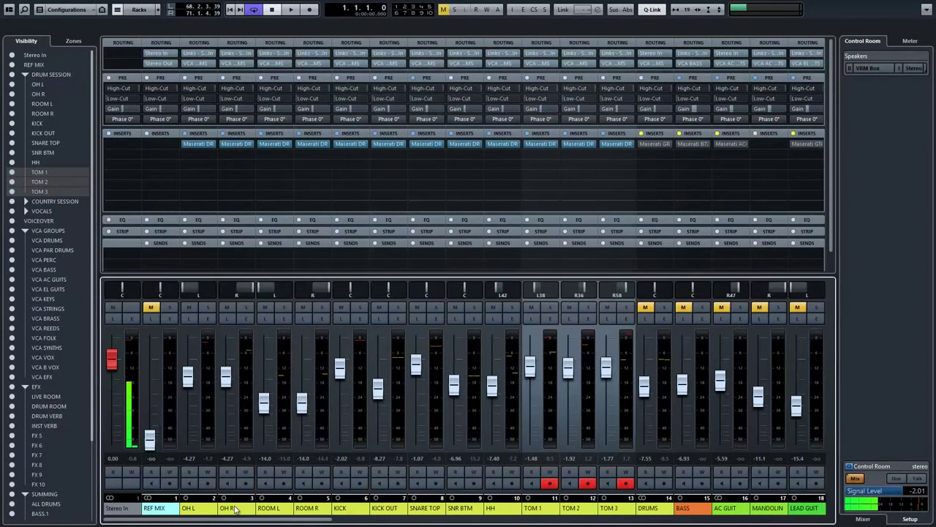
{"action": "left_click", "coordinate": [189, 508]}
{"action": "left_click", "coordinate": [626, 515], "text": "shift"}
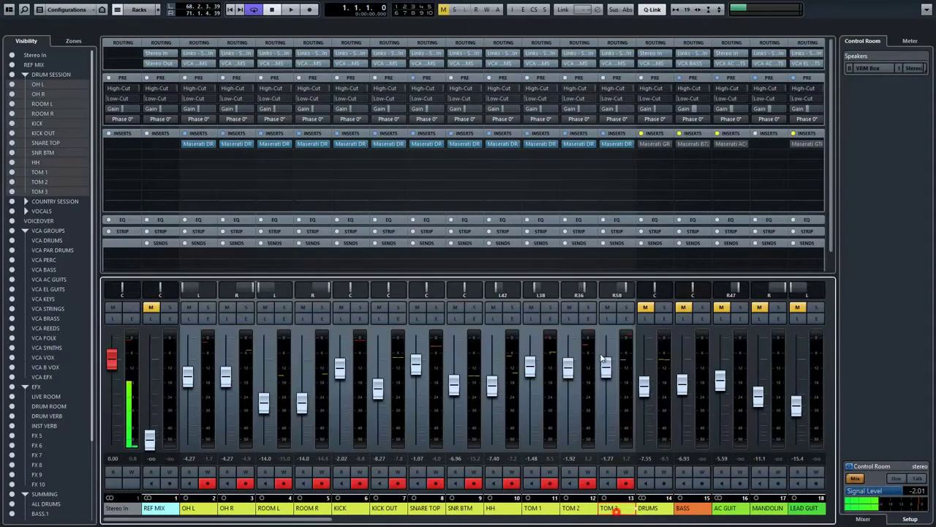
Play the full drum kit from the start, alternately bypassing and activating the inserts of all selected drum channels, and stop playback
{"action": "left_click", "coordinate": [568, 134]}
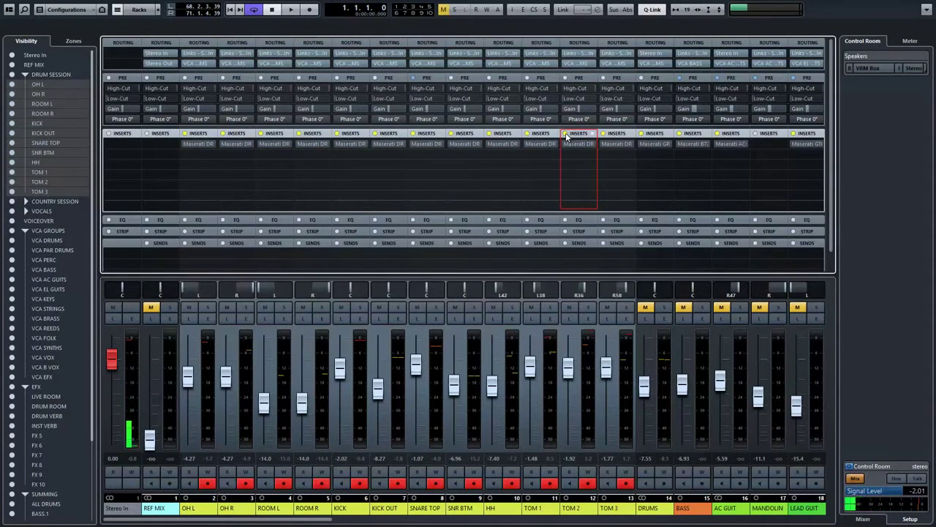
{"action": "key", "text": "space"}
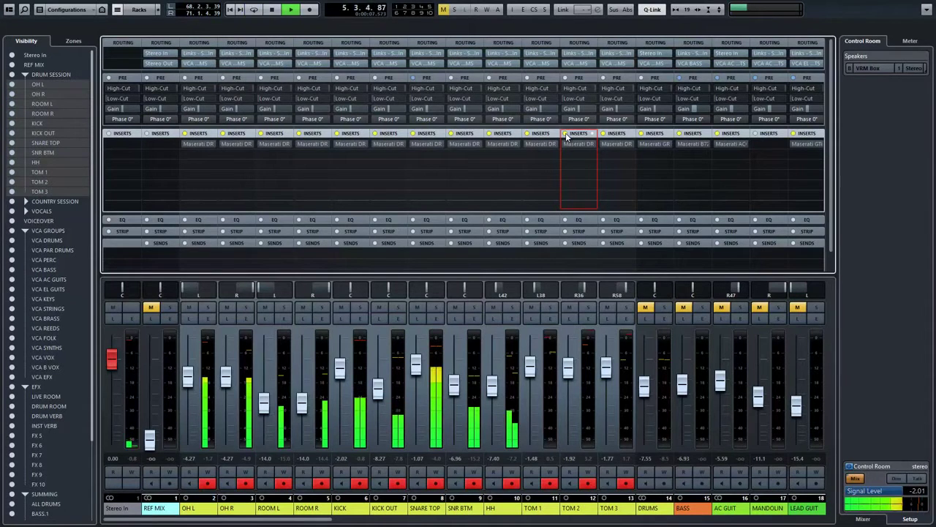
{"action": "left_click", "coordinate": [566, 134]}
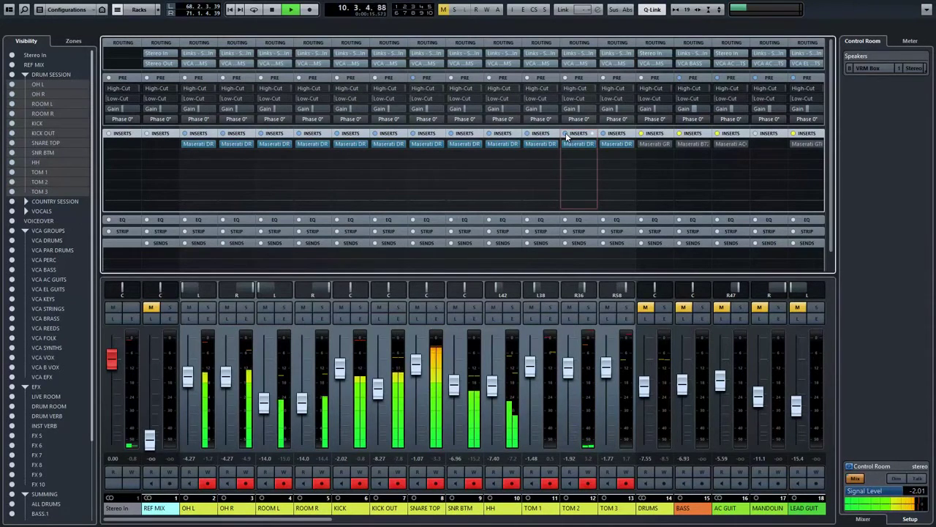
{"action": "left_click", "coordinate": [566, 136]}
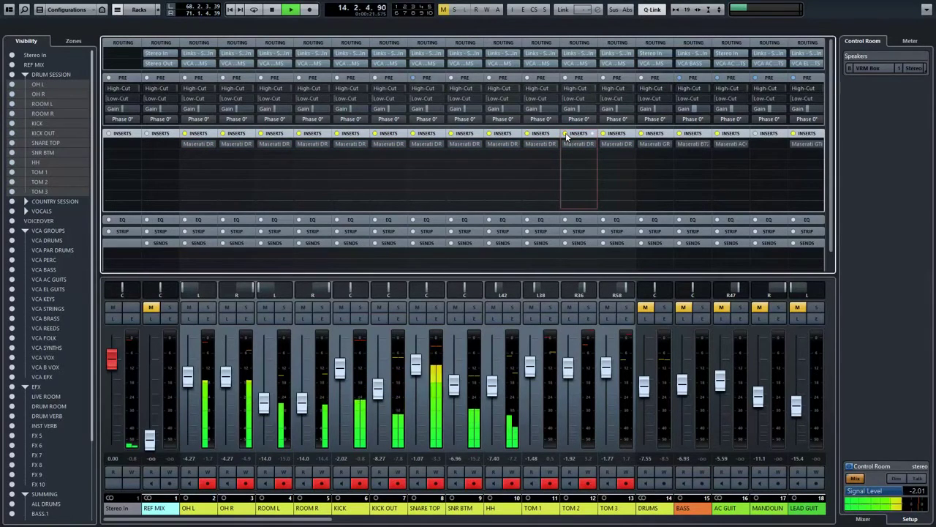
{"action": "left_click", "coordinate": [566, 137]}
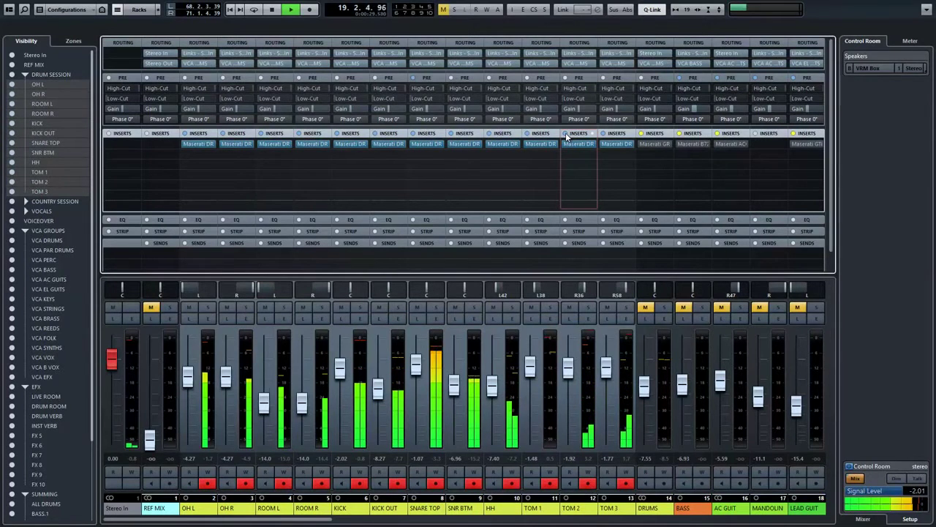
{"action": "left_click", "coordinate": [566, 135]}
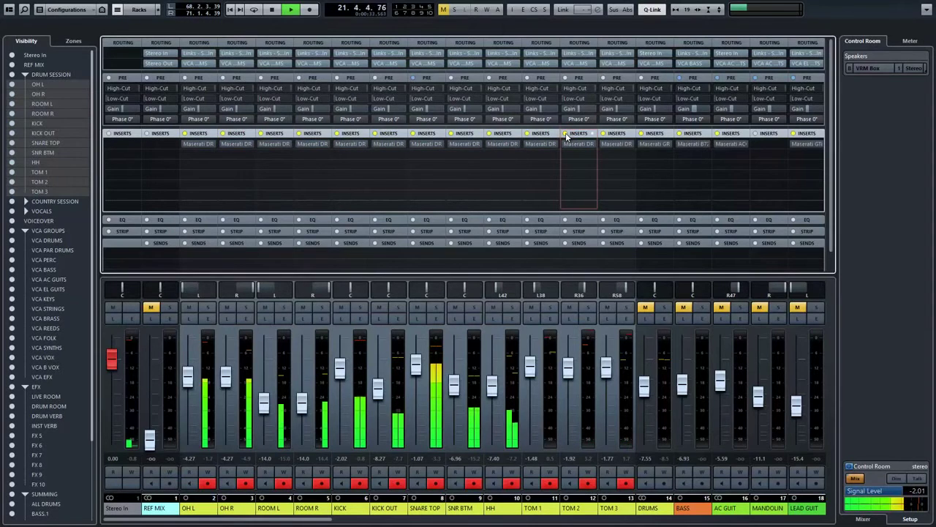
{"action": "key", "text": "space"}
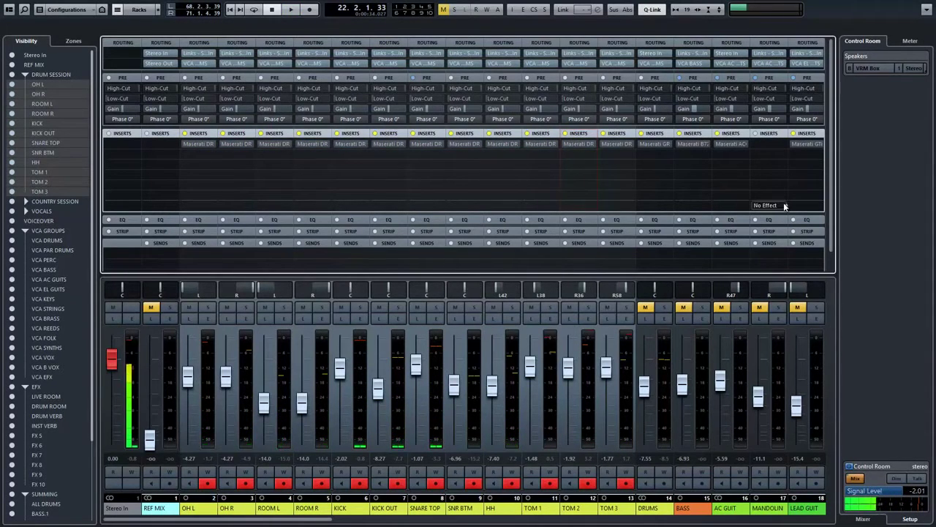
Go back to the project window, mute the DRUM SESSION folder and collapse it
{"action": "key", "text": "F3"}
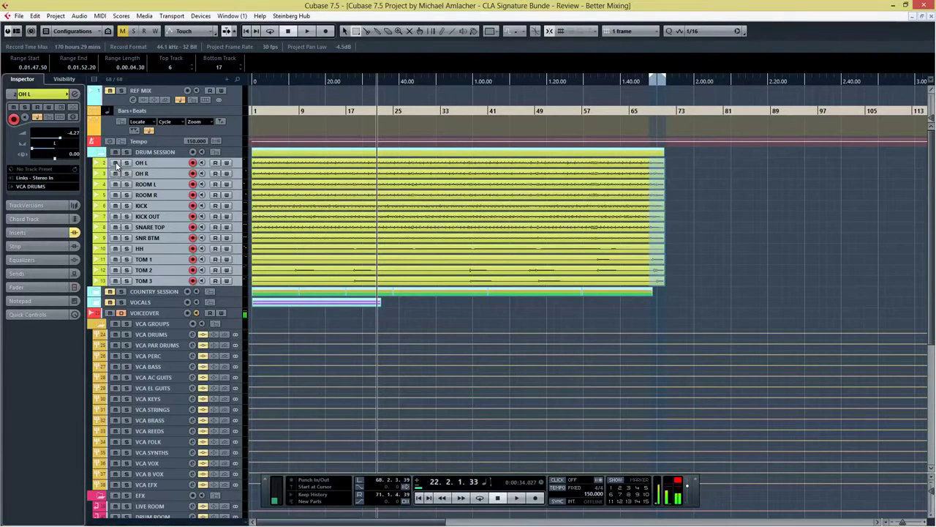
{"action": "key", "text": "F3"}
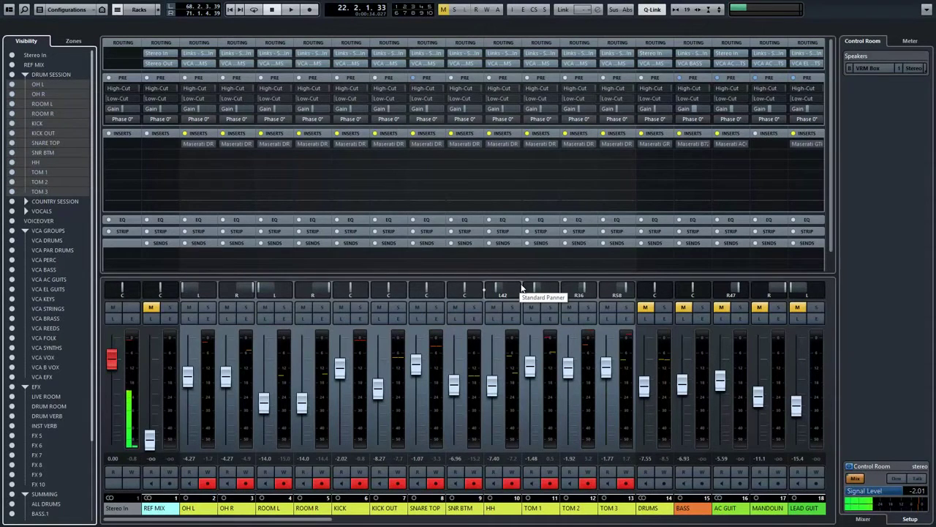
{"action": "key", "text": "F3"}
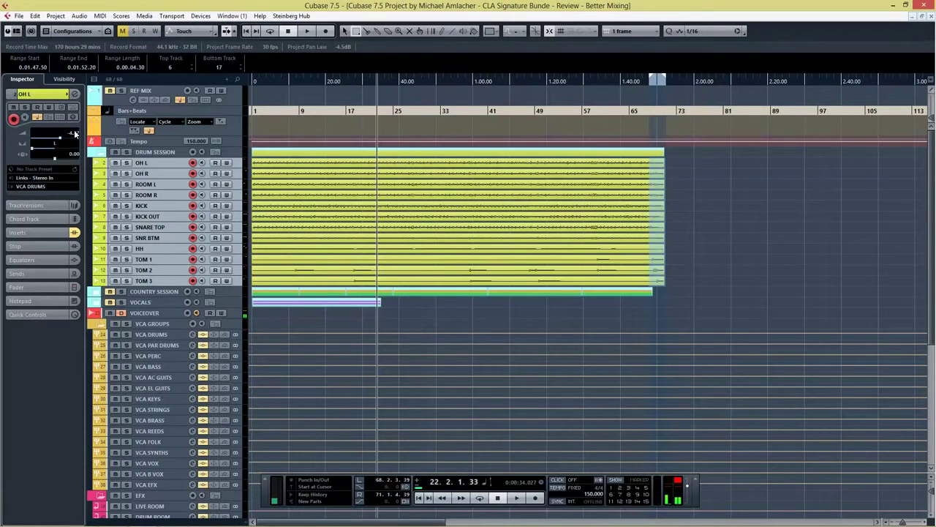
{"action": "left_click", "coordinate": [115, 151]}
{"action": "left_click", "coordinate": [150, 155]}
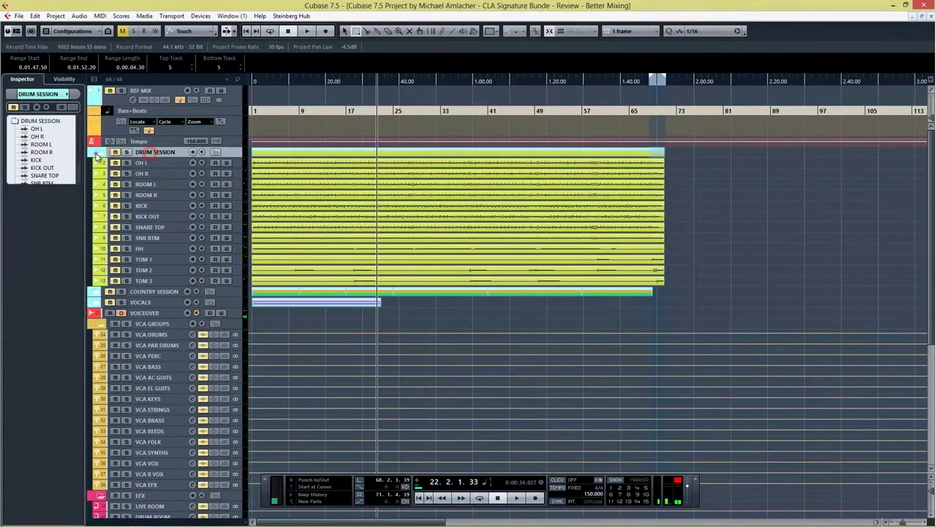
{"action": "left_click", "coordinate": [102, 151]}
Expand the COUNTRY SESSION folder and select the BASS track
{"action": "left_click", "coordinate": [172, 165]}
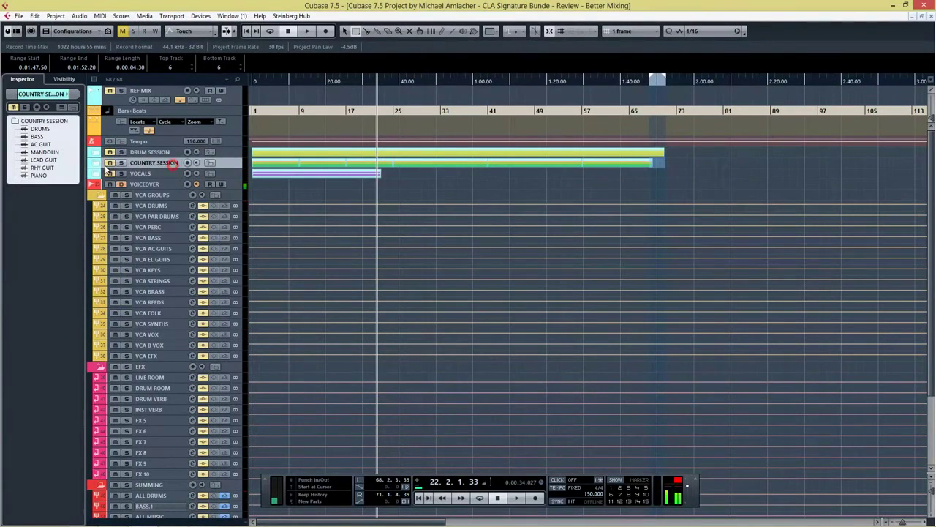
{"action": "left_click", "coordinate": [96, 167]}
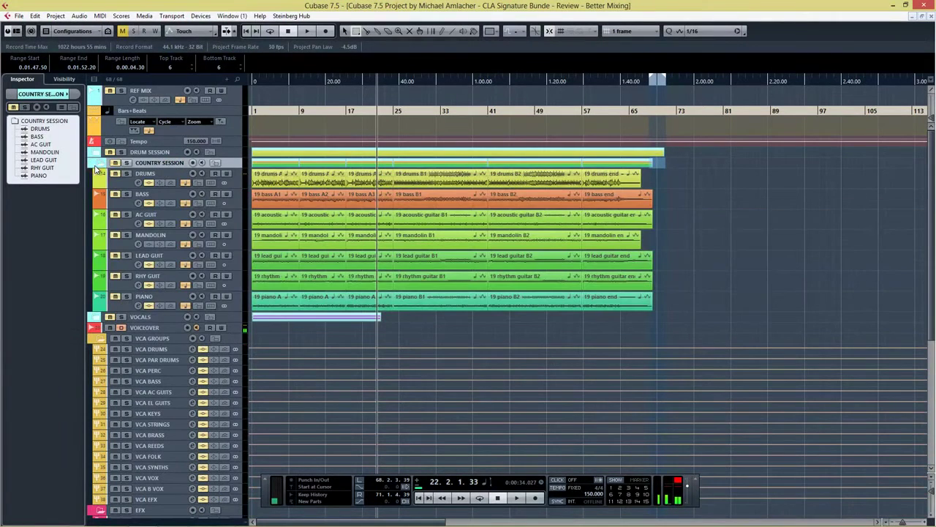
{"action": "left_click", "coordinate": [156, 195]}
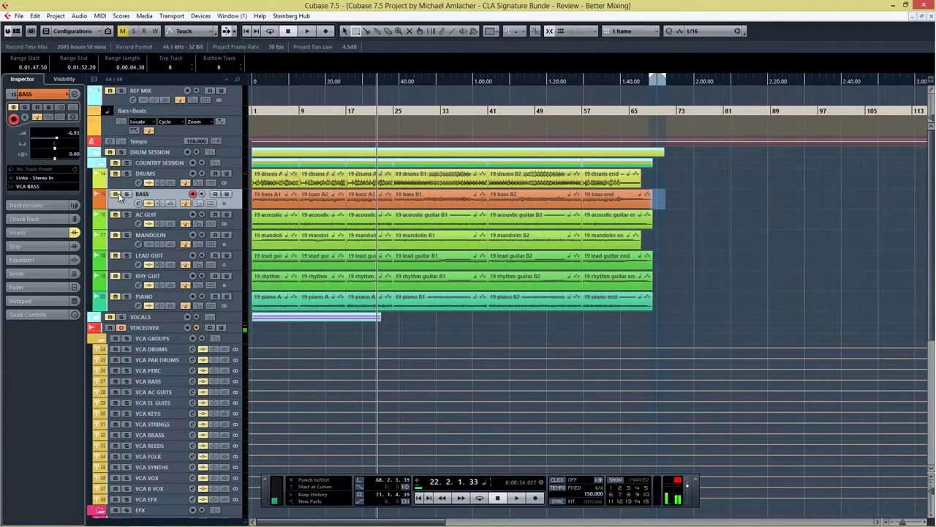
Switch to Chrome and review the Maserati B72 product page, highlighting its multi-Platinum sound bullet point
{"action": "left_click", "coordinate": [82, 517]}
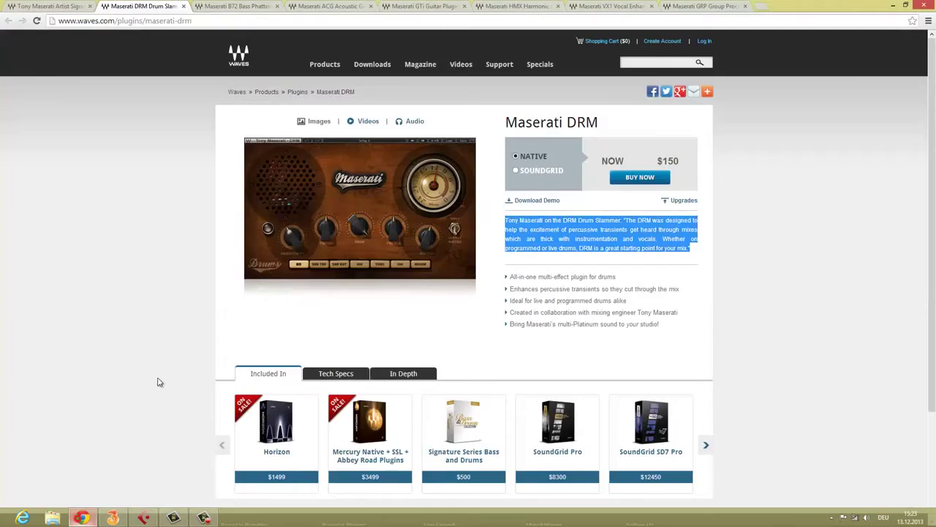
{"action": "key", "text": "ctrl+Tab"}
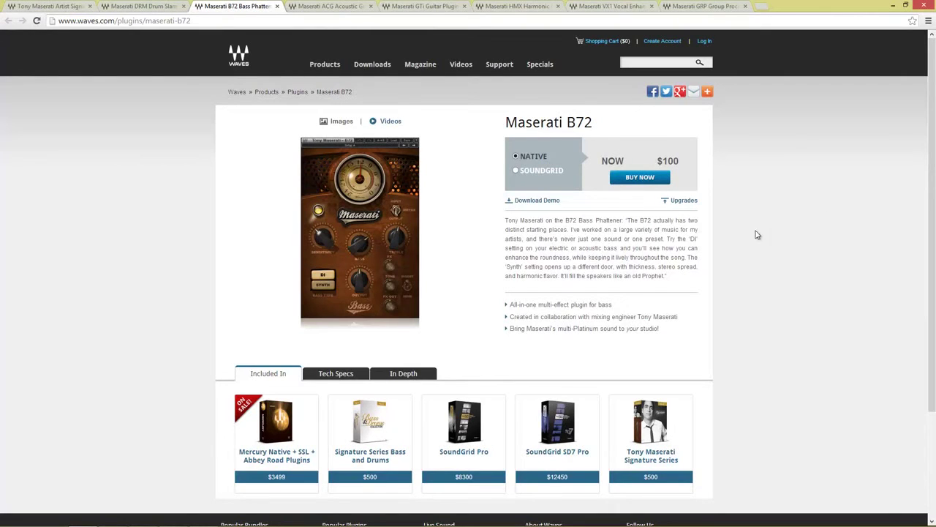
{"action": "left_click_drag", "start_coordinate": [511, 328], "coordinate": [660, 328]}
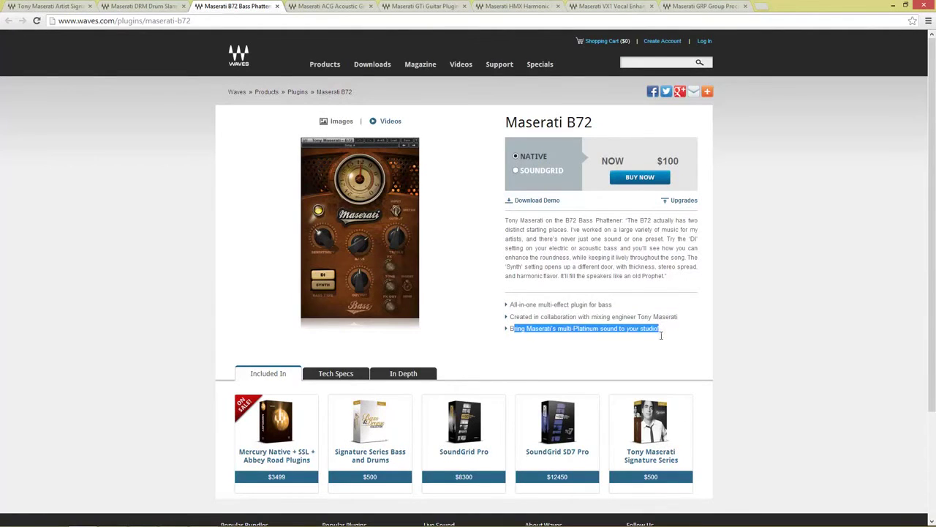
{"action": "left_click", "coordinate": [664, 337]}
Return to Cubase, open the BASS channel settings and its Maserati B72 insert, and place the plugin beside the channel window
{"action": "key", "text": "alt+Tab"}
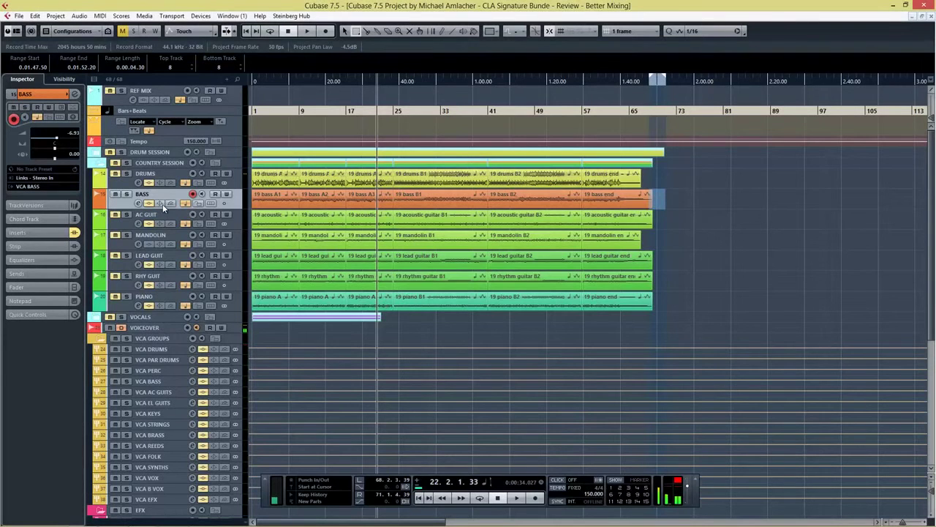
{"action": "left_click", "coordinate": [139, 203]}
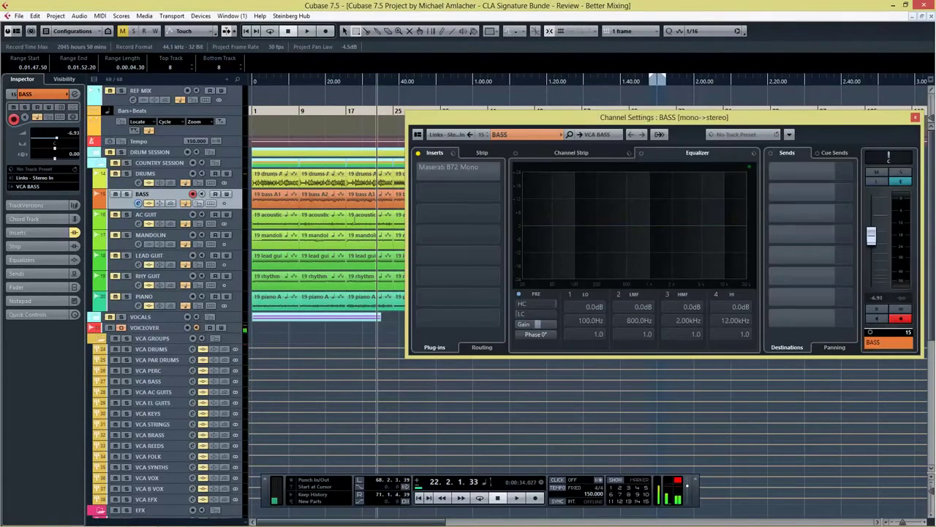
{"action": "left_click", "coordinate": [463, 170]}
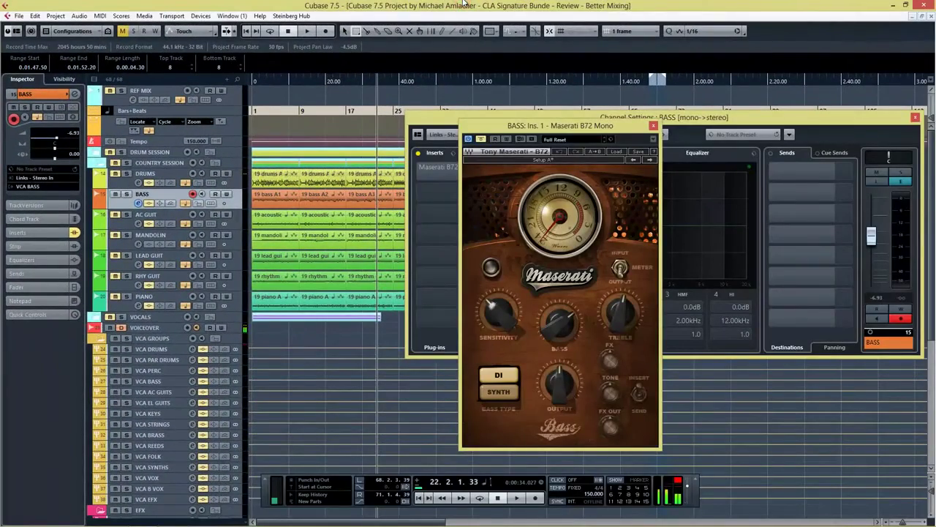
{"action": "left_click_drag", "start_coordinate": [631, 135], "coordinate": [377, 107]}
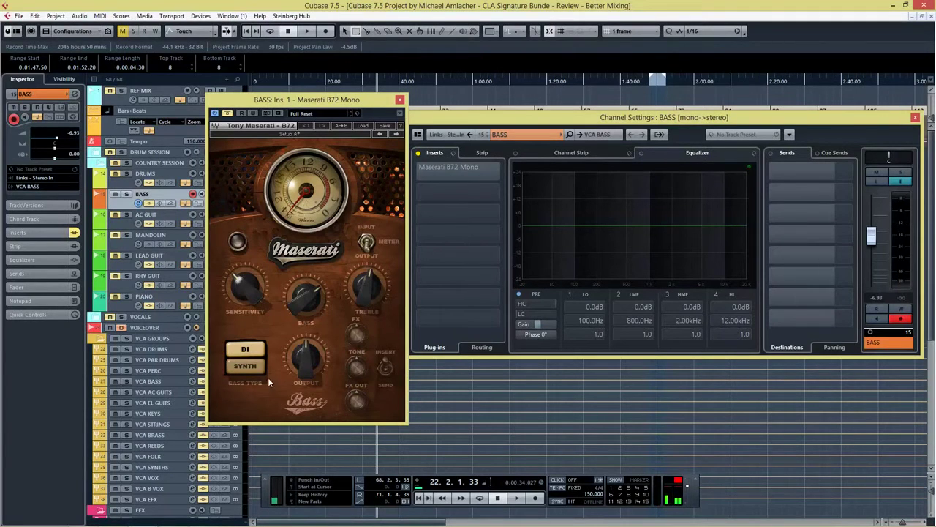
Switch the B72's bass type to Synth to show its controls and set it back to DI
{"action": "left_click", "coordinate": [244, 368]}
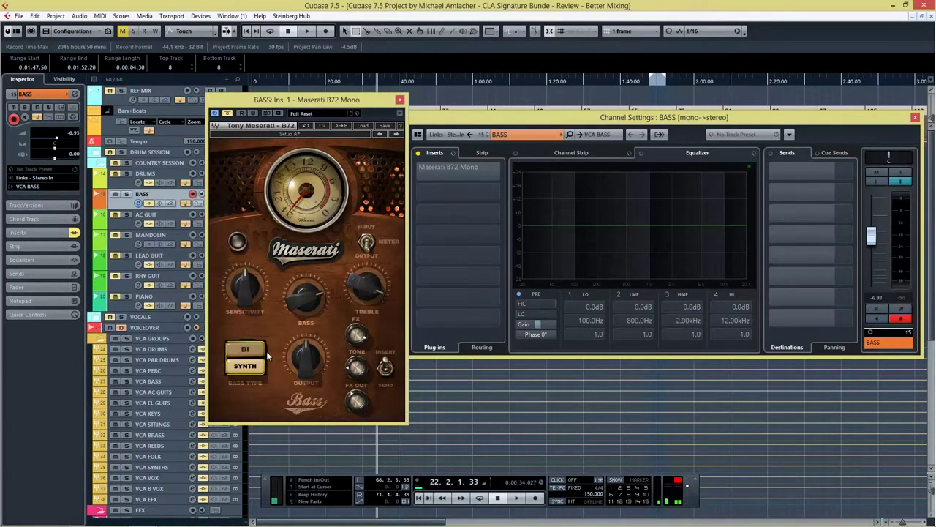
{"action": "left_click", "coordinate": [243, 349]}
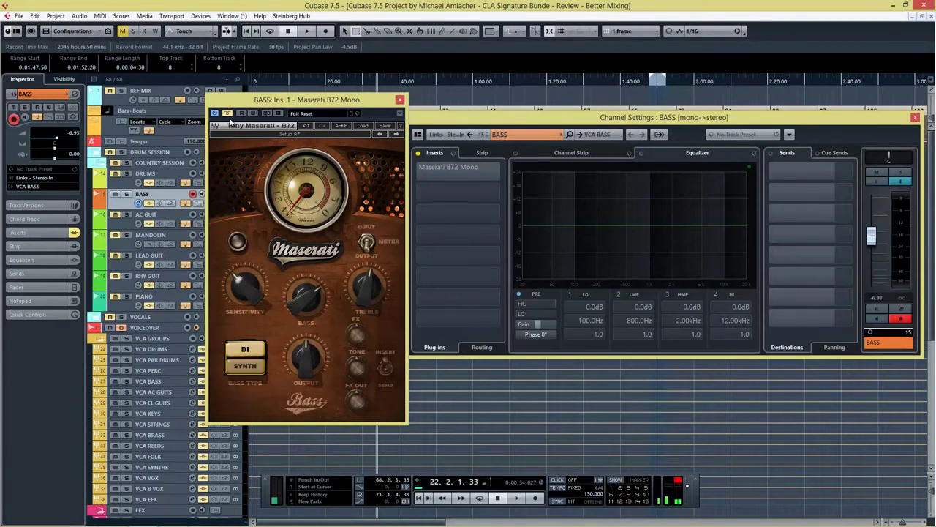
Play the project from the start, unmute the COUNTRY SESSION folder, solo the BASS track, and stop playback
{"action": "left_click_drag", "start_coordinate": [278, 99], "coordinate": [481, 91]}
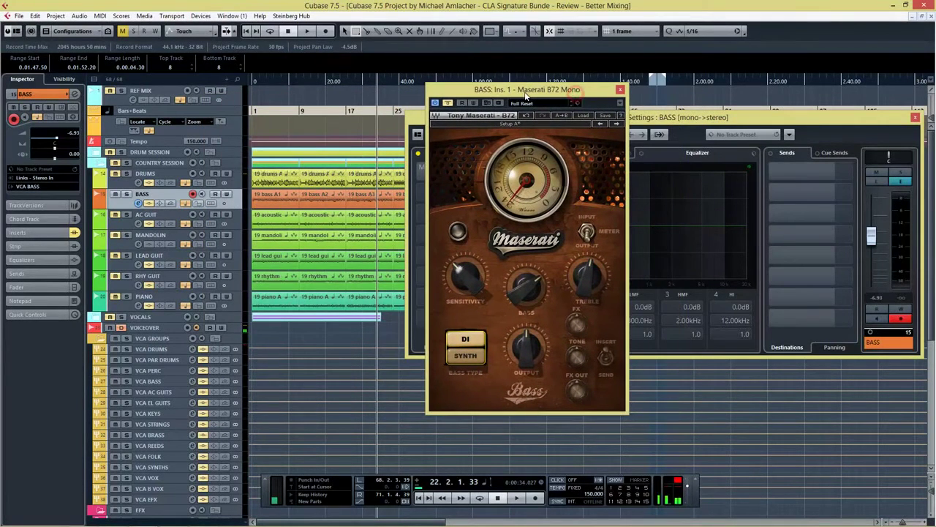
{"action": "left_click", "coordinate": [419, 498]}
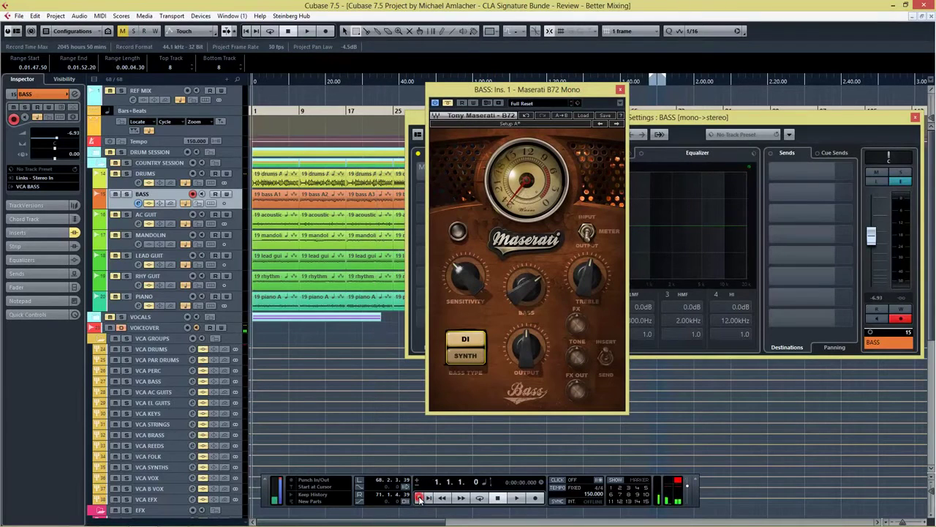
{"action": "key", "text": "space"}
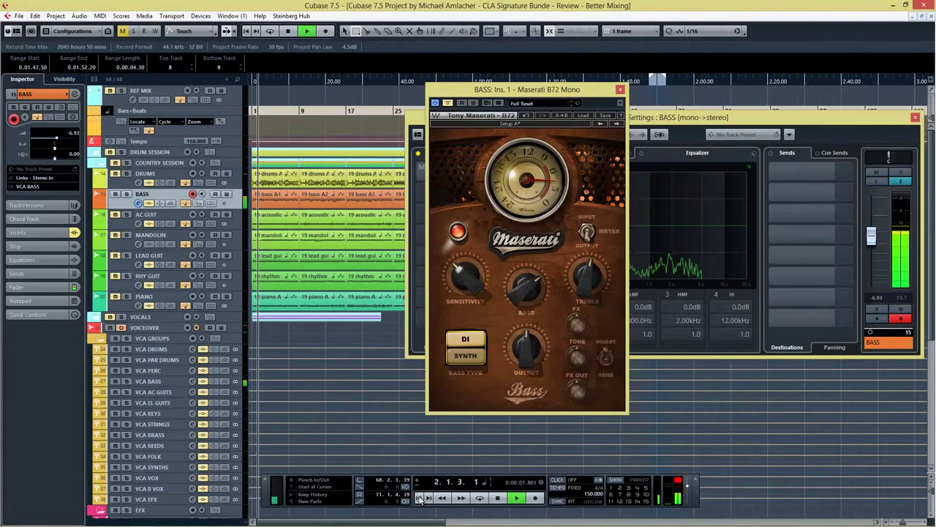
{"action": "left_click", "coordinate": [117, 163]}
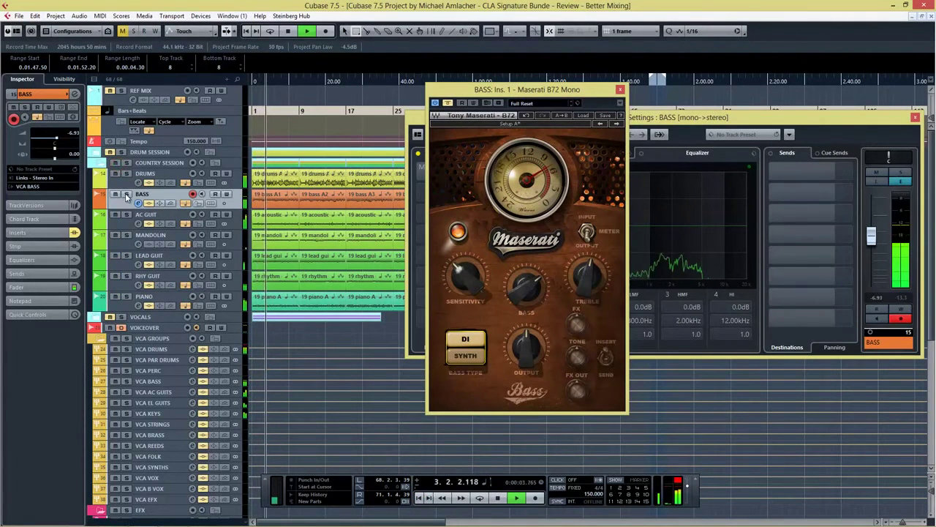
{"action": "left_click", "coordinate": [127, 194]}
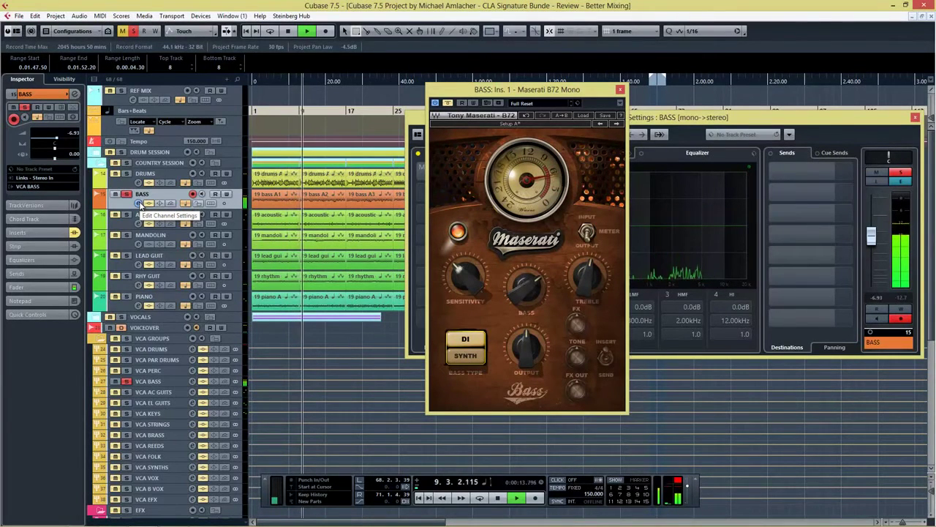
{"action": "key", "text": "space"}
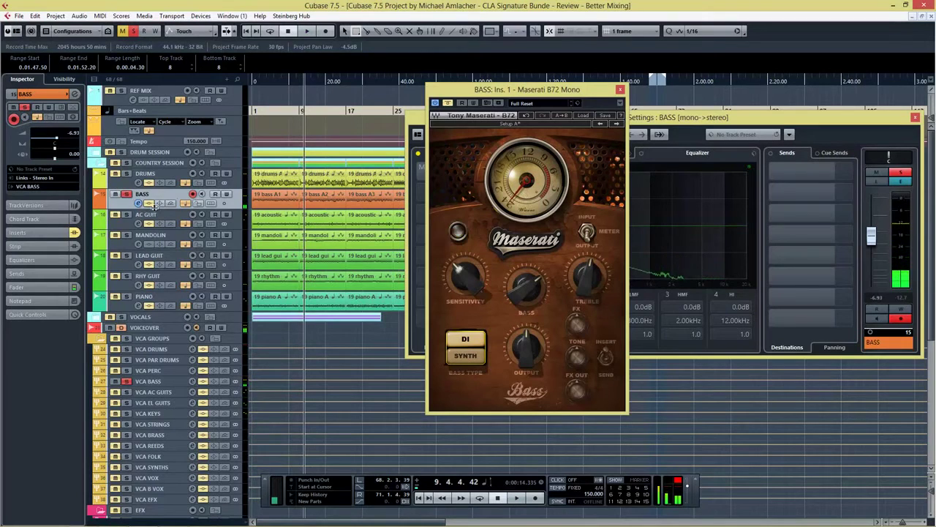
Load the Fat Rock factory preset from the DI group in the Maserati B72
{"action": "left_click", "coordinate": [584, 115]}
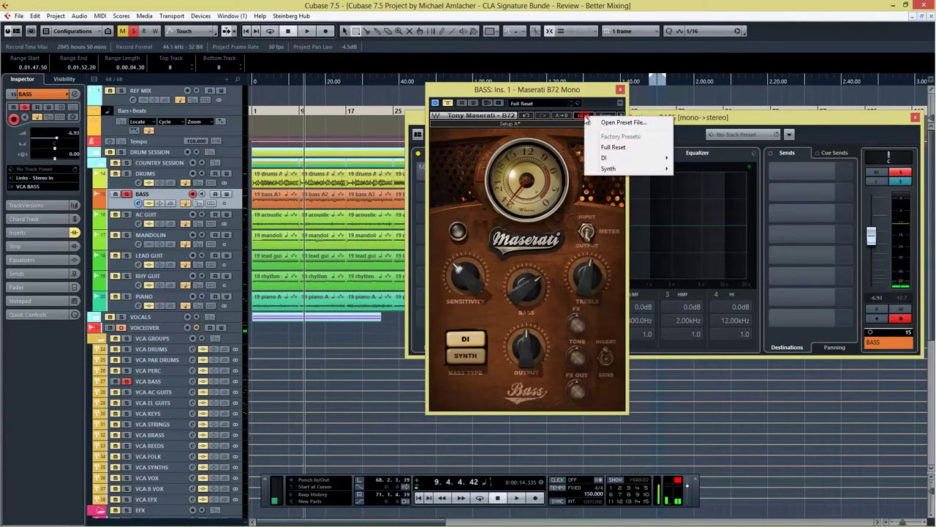
{"action": "mouse_move", "coordinate": [611, 160]}
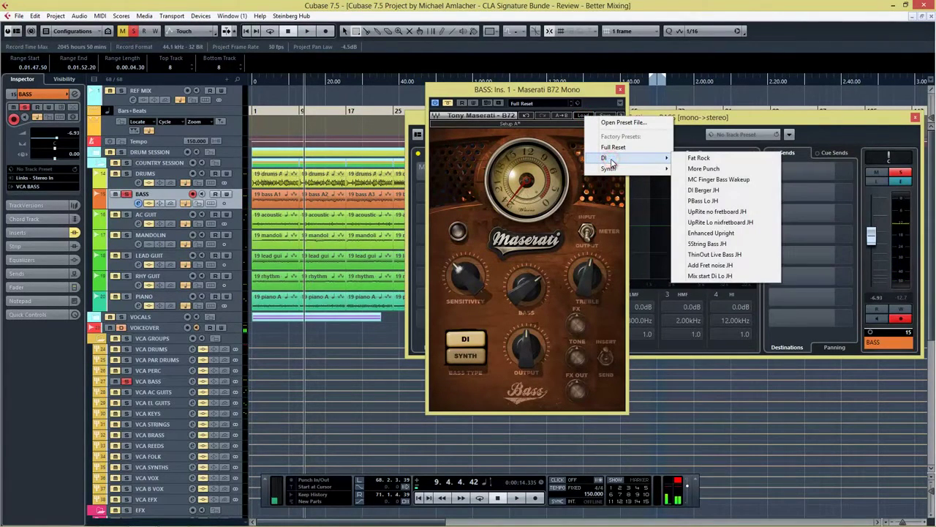
{"action": "left_click", "coordinate": [696, 158]}
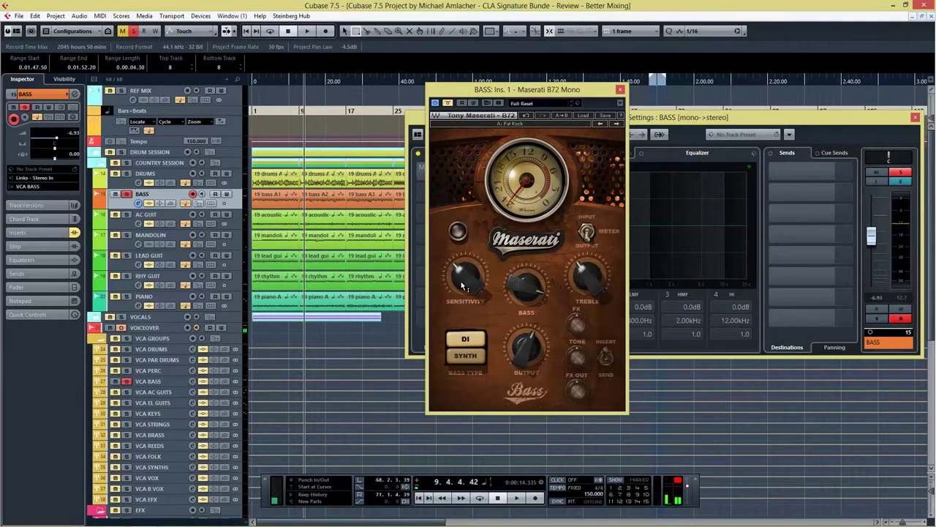
Resume playback and turn down the B72's Sensitivity, set Bass to about 6.5, and trim the Output
{"action": "mouse_move", "coordinate": [461, 286]}
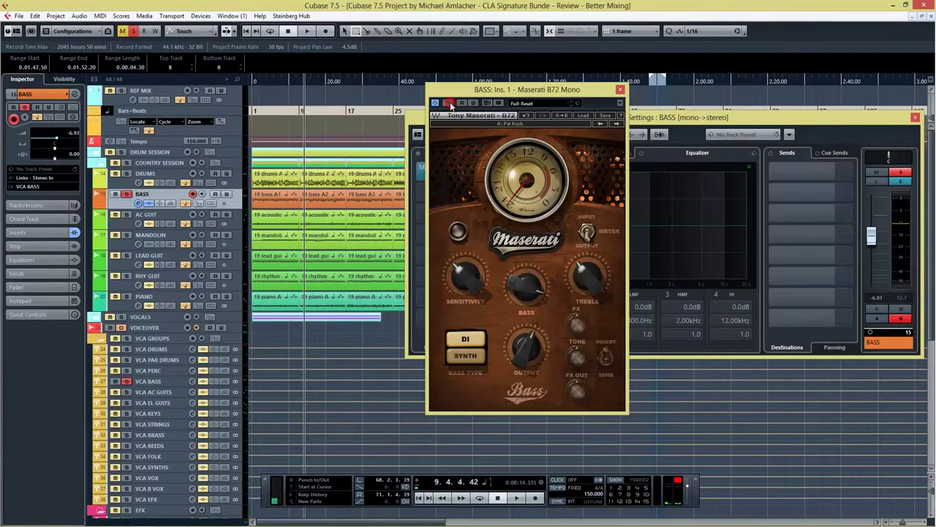
{"action": "key", "text": "space"}
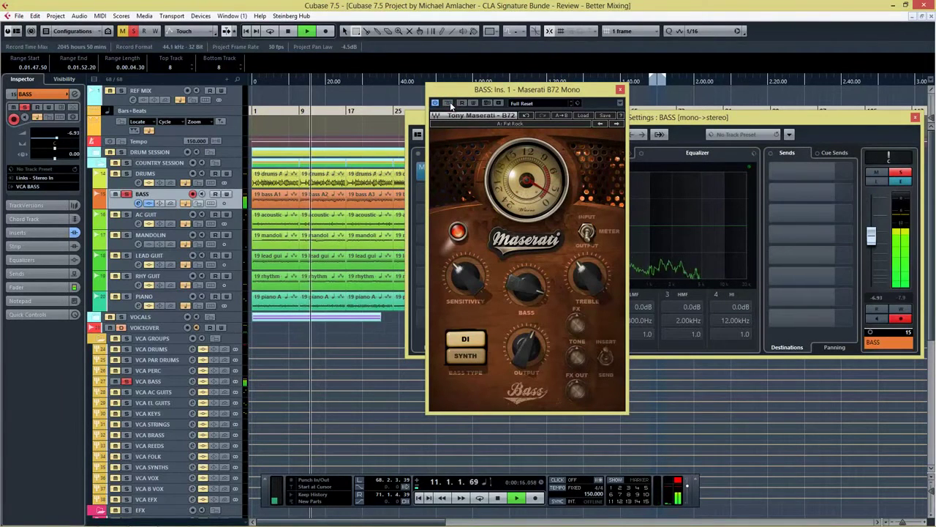
{"action": "left_click_drag", "start_coordinate": [469, 276], "coordinate": [465, 337]}
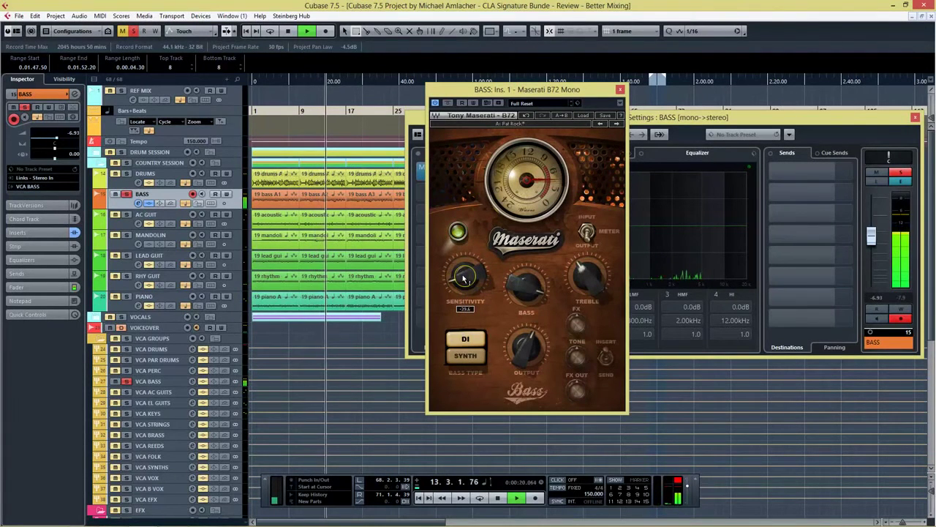
{"action": "left_click_drag", "start_coordinate": [466, 275], "coordinate": [463, 285]}
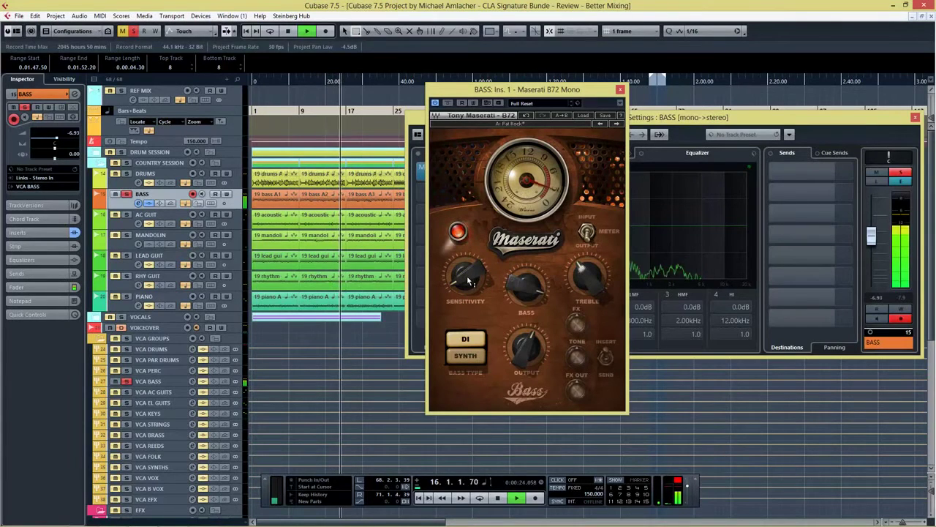
{"action": "mouse_move", "coordinate": [468, 277]}
{"action": "left_click_drag", "start_coordinate": [468, 278], "coordinate": [467, 291]}
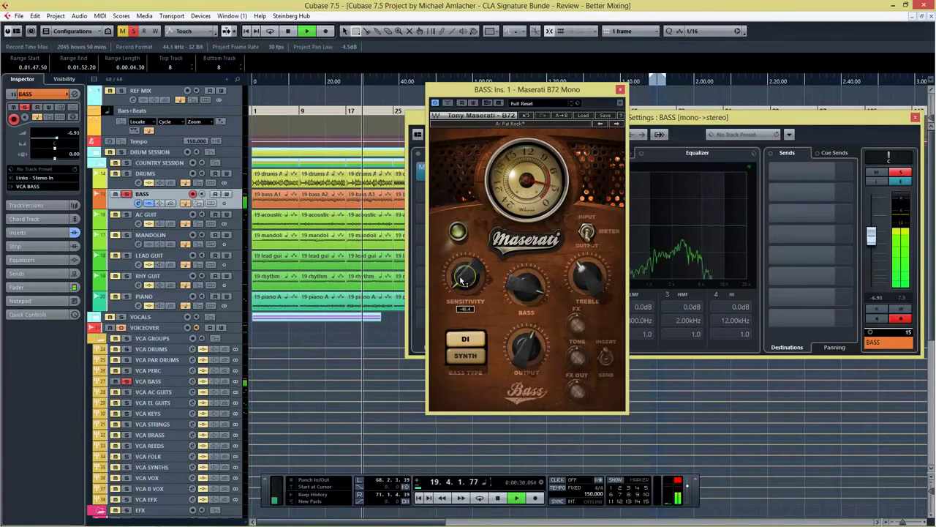
{"action": "left_click", "coordinate": [532, 287]}
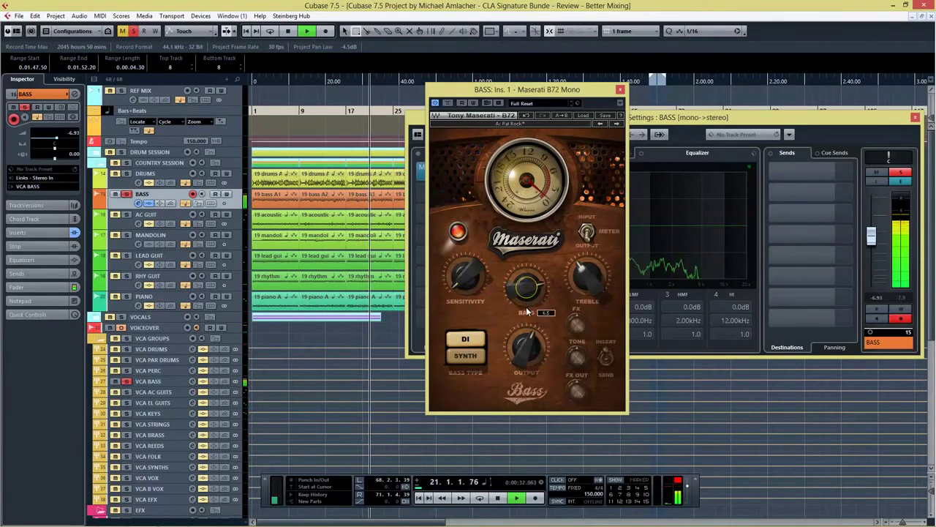
{"action": "left_click", "coordinate": [530, 356]}
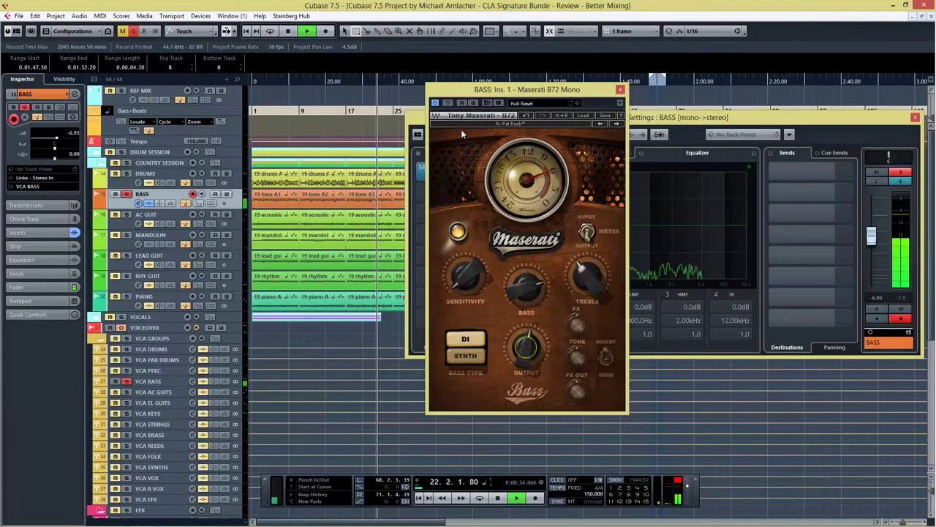
Alternately bypass and activate the B72 while the soloed bass plays to compare the sound, and stop playback
{"action": "left_click", "coordinate": [448, 103]}
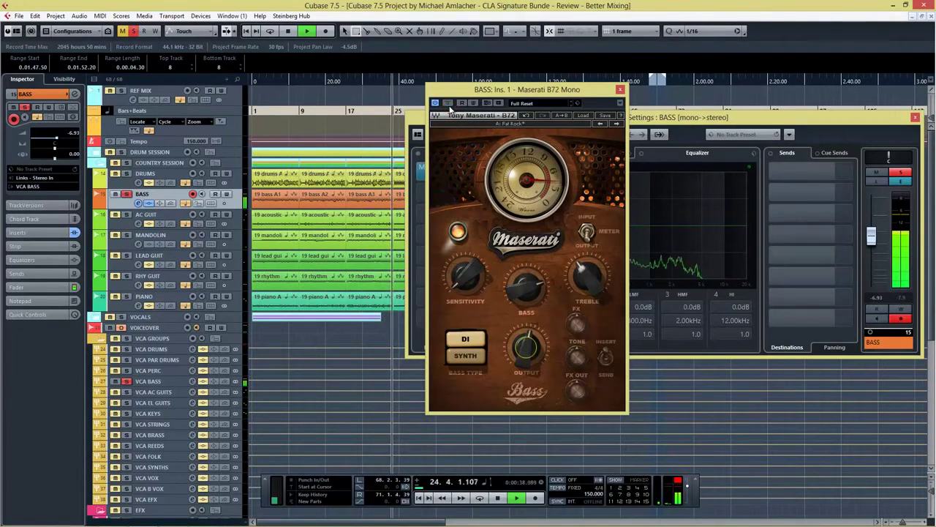
{"action": "left_click", "coordinate": [449, 105]}
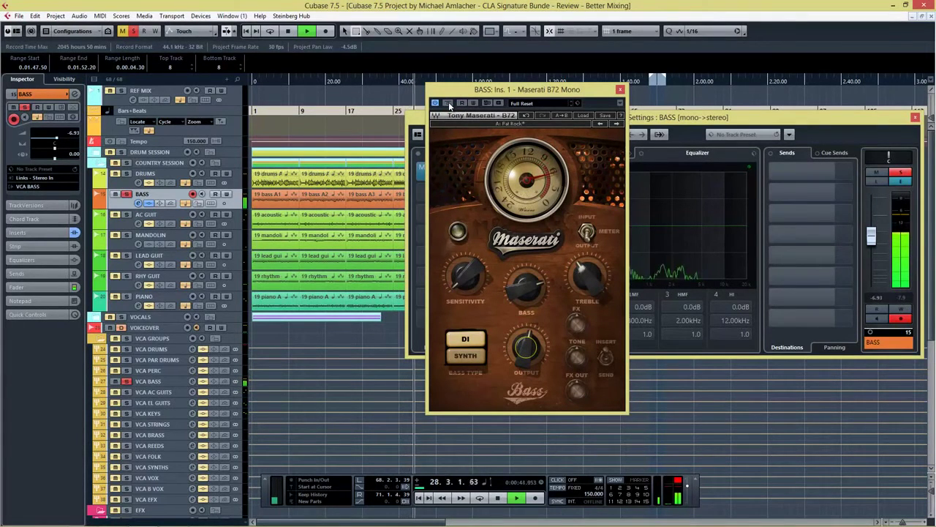
{"action": "left_click", "coordinate": [448, 102]}
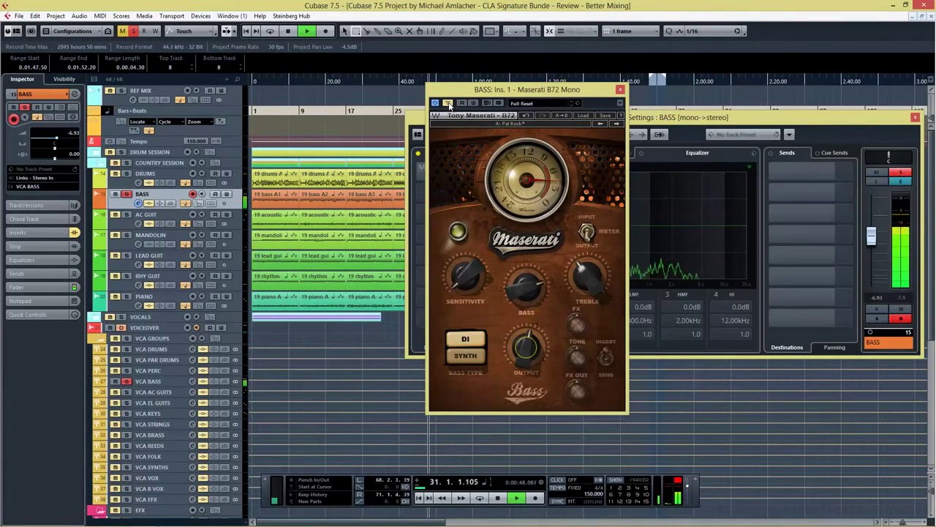
{"action": "left_click", "coordinate": [448, 102]}
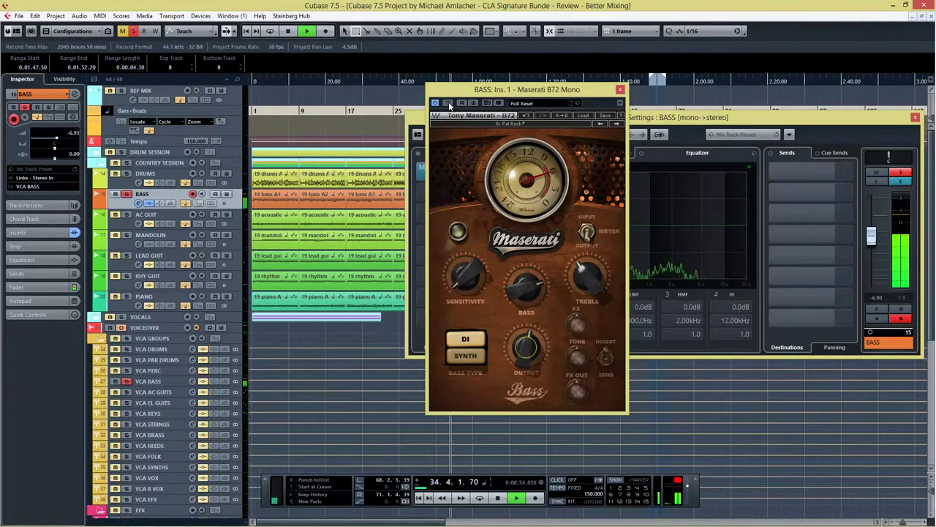
{"action": "key", "text": "space"}
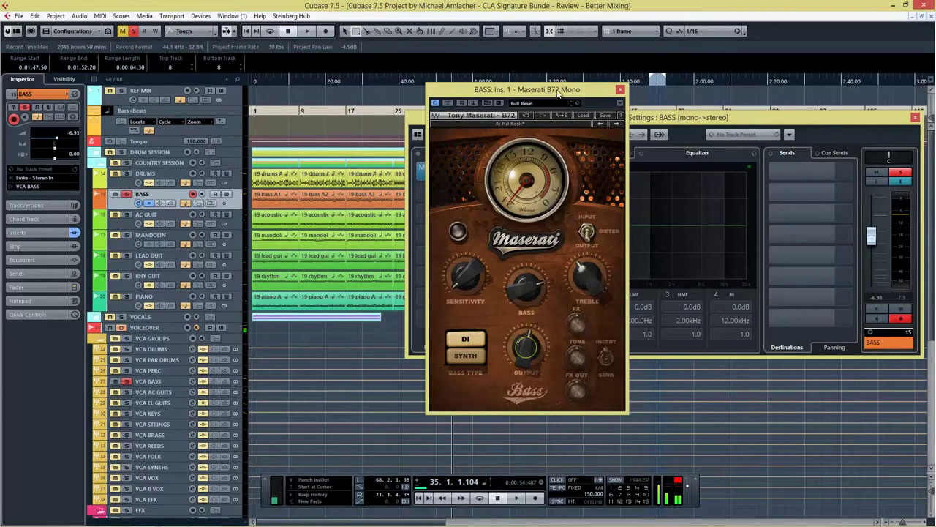
Move the B72 window clear of the channel settings and look through its DI factory presets without loading one
{"action": "left_click_drag", "start_coordinate": [558, 92], "coordinate": [329, 82]}
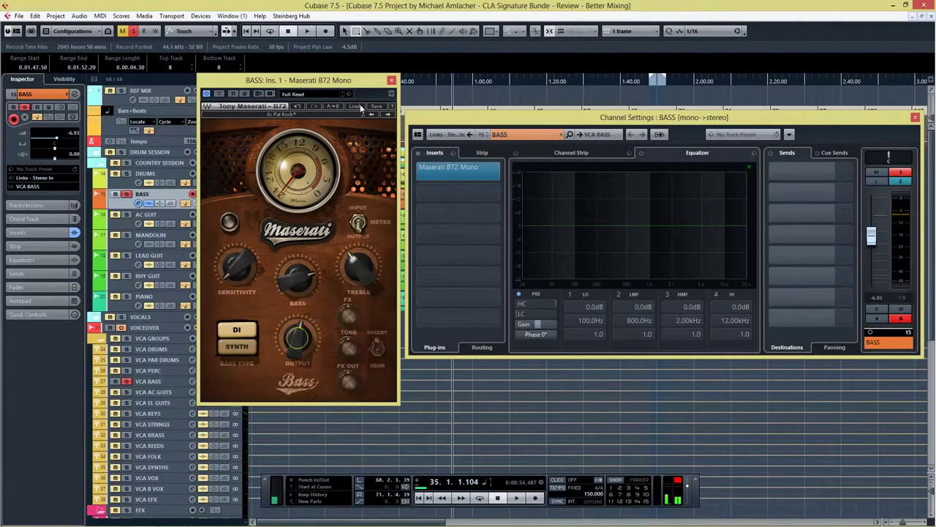
{"action": "left_click", "coordinate": [354, 107]}
{"action": "mouse_move", "coordinate": [402, 148]}
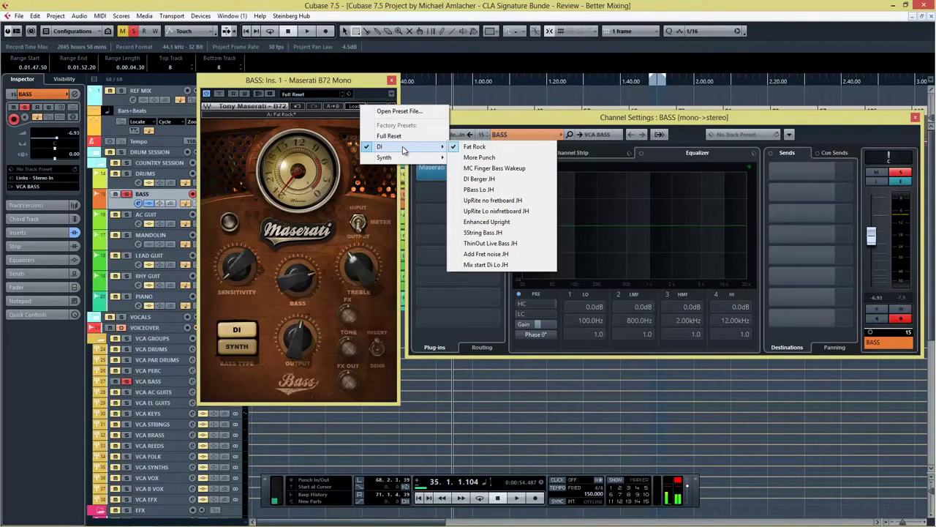
{"action": "left_click", "coordinate": [333, 79]}
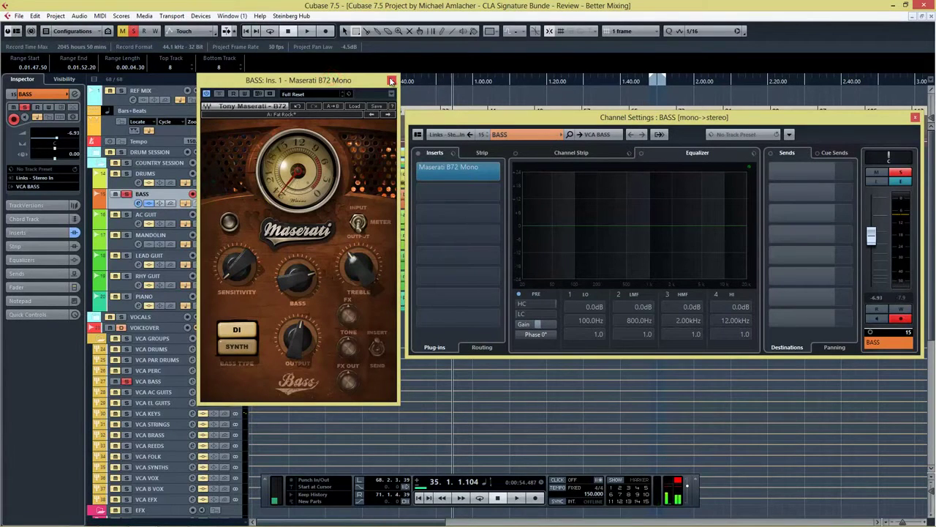
Close the B72 window, unsolo the BASS track and select the AC GUIT track
{"action": "left_click", "coordinate": [391, 80]}
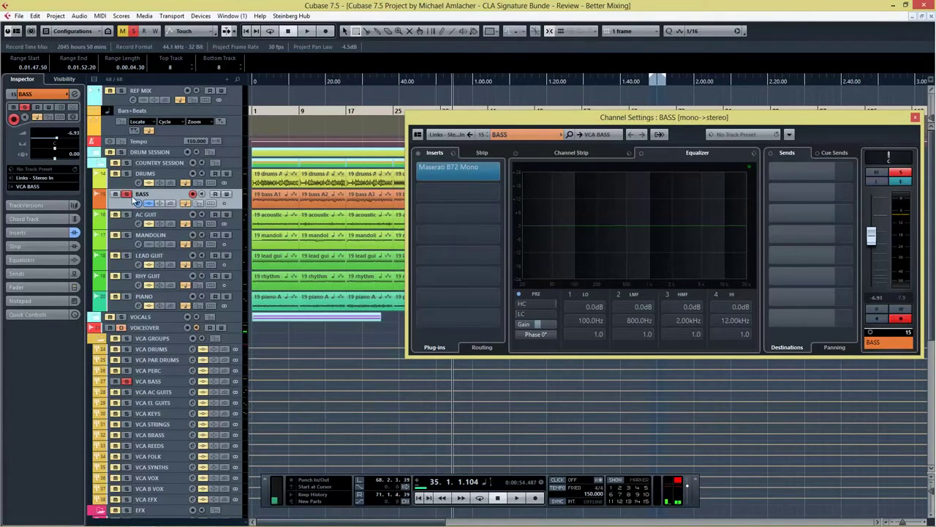
{"action": "left_click", "coordinate": [127, 196]}
{"action": "left_click", "coordinate": [149, 215]}
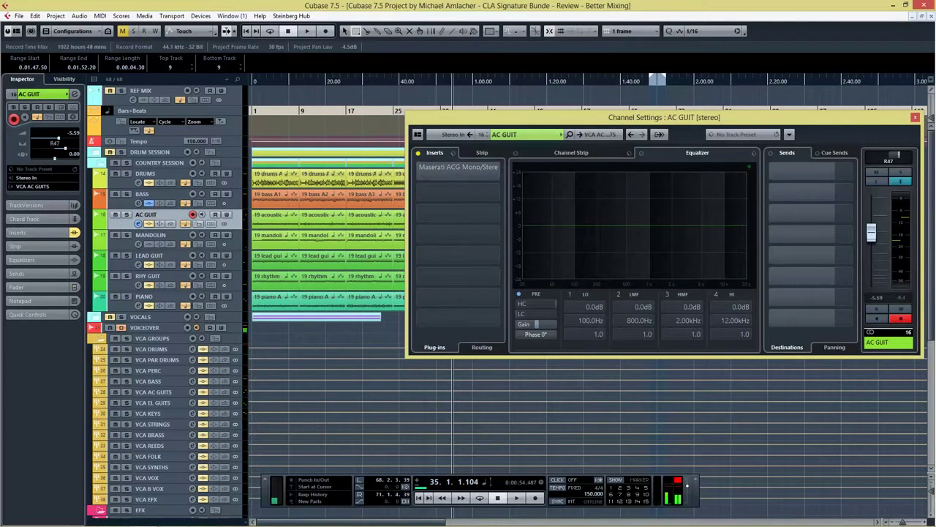
Switch to Chrome and review the Maserati ACG acoustic guitar product page
{"action": "left_click", "coordinate": [90, 520]}
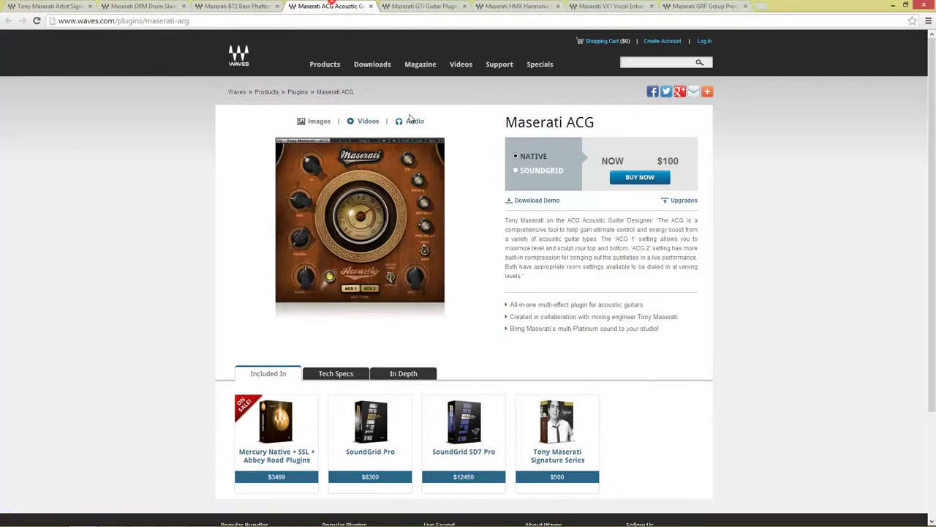
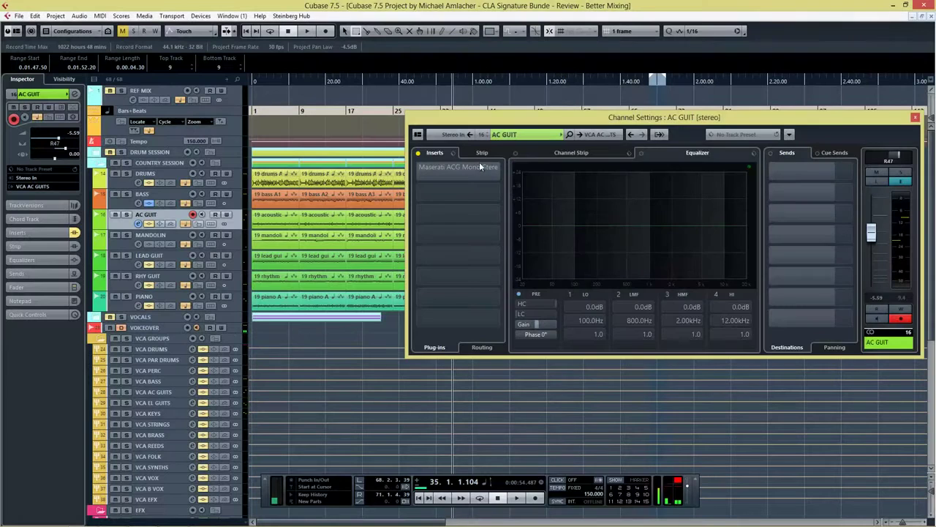
Return playback to the project start, open the Maserati ACG on the AC GUIT track and move its window off the track list
{"action": "left_click", "coordinate": [421, 497]}
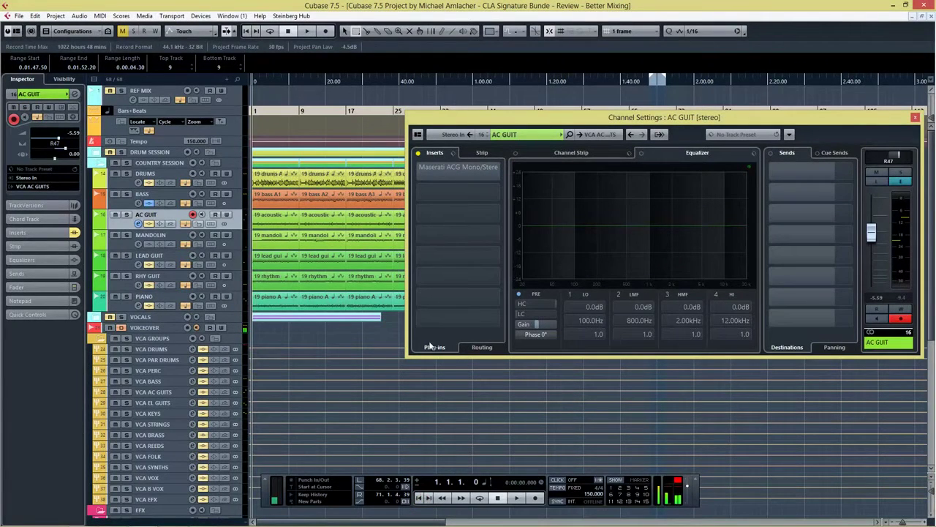
{"action": "left_click", "coordinate": [460, 168]}
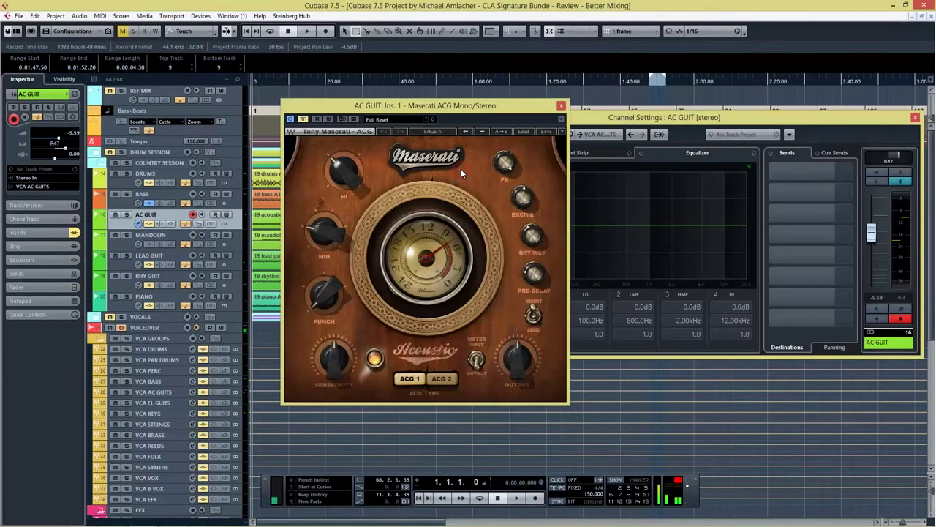
{"action": "left_click_drag", "start_coordinate": [439, 115], "coordinate": [553, 114]}
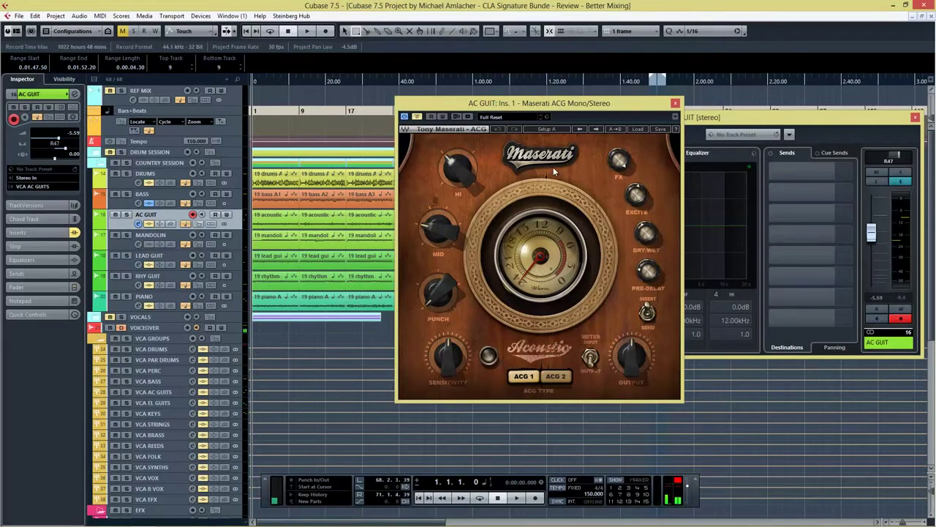
{"action": "left_click_drag", "start_coordinate": [601, 104], "coordinate": [556, 101]}
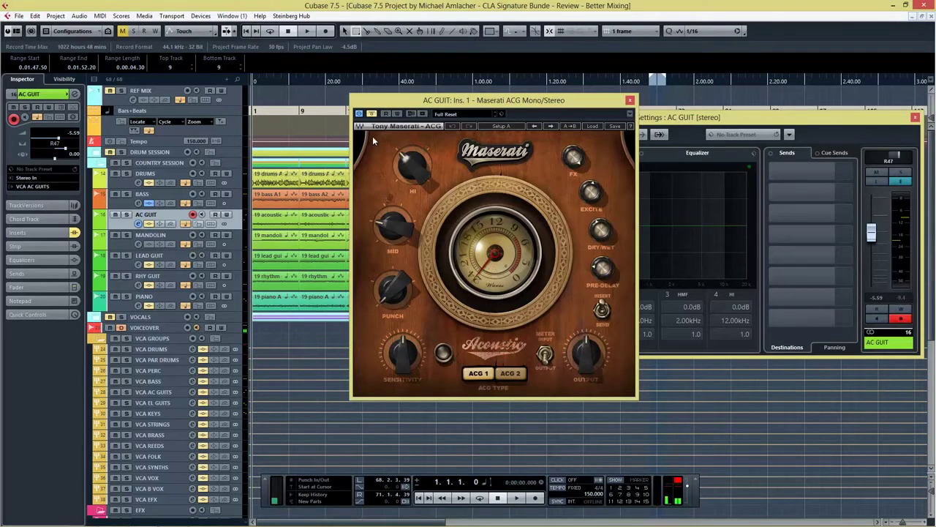
Audition the soloed AC GUIT track with the ACG bypassed, activate the plug-in and resume playback
{"action": "key", "text": "space"}
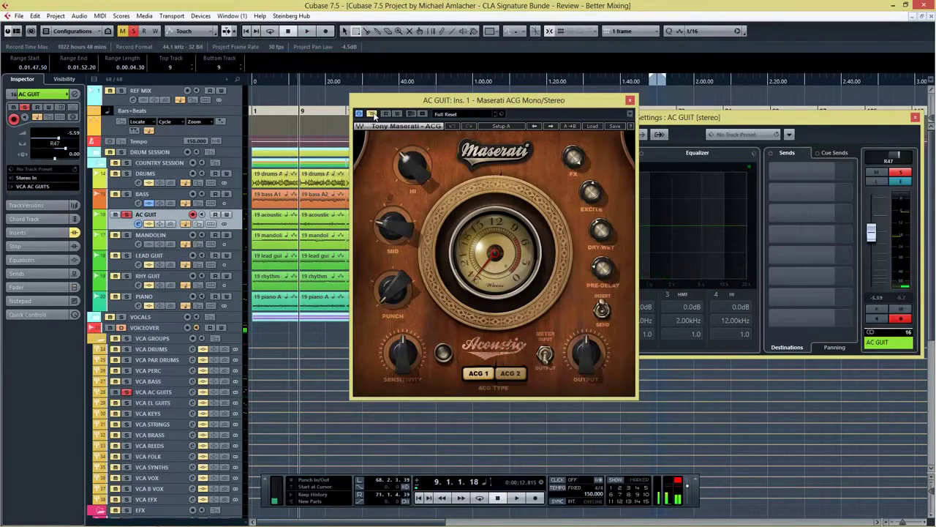
{"action": "left_click", "coordinate": [373, 115]}
{"action": "mouse_move", "coordinate": [414, 360]}
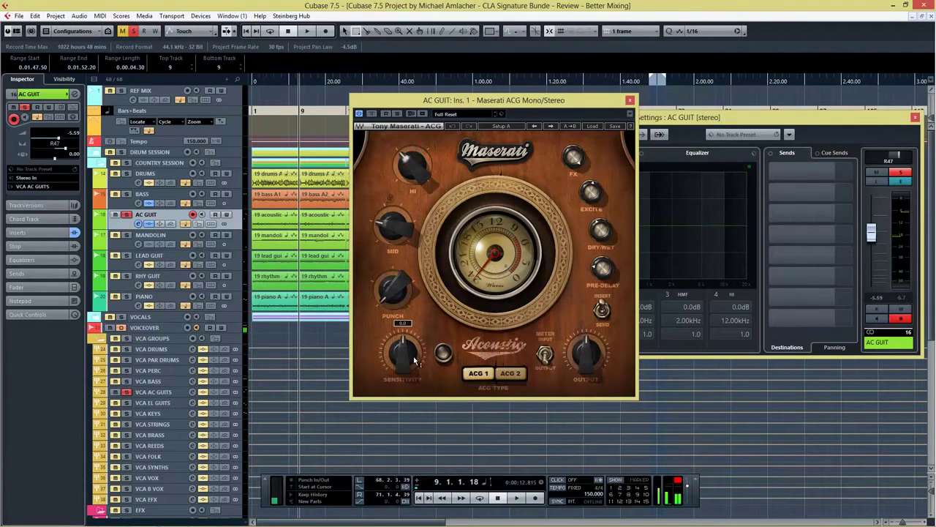
{"action": "key", "text": "space"}
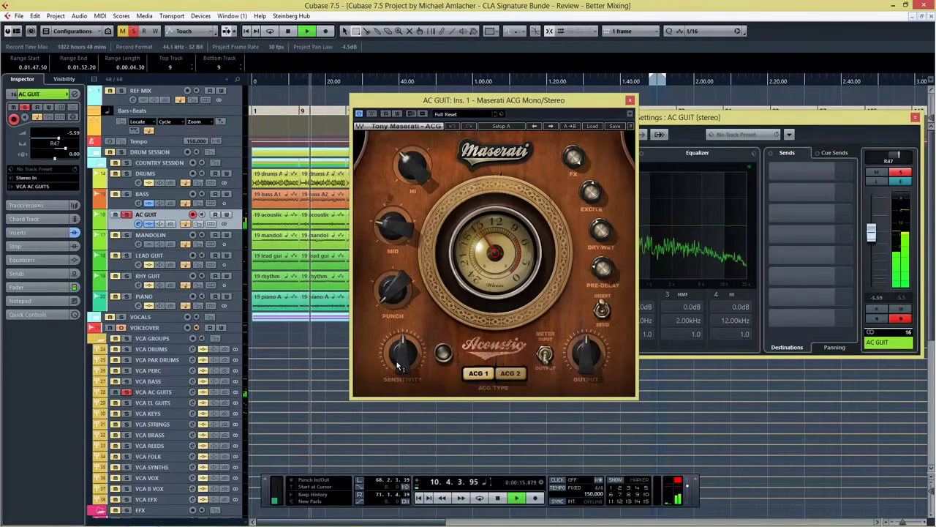
While the soloed guitar plays, set the ACG's Sensitivity to 11.1 and Hi to 3, try Mid, Dry/Wet and Excite, and lower Output slightly
{"action": "left_click_drag", "start_coordinate": [401, 356], "coordinate": [407, 324]}
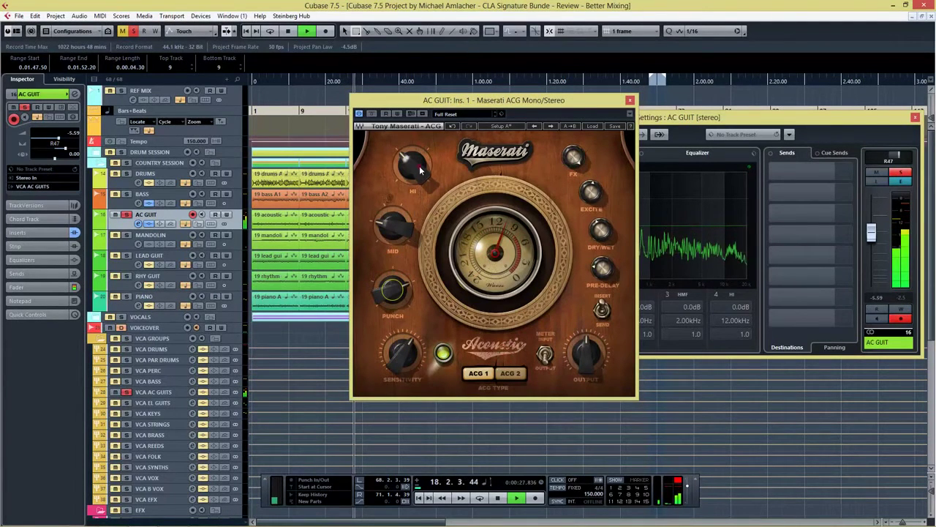
{"action": "mouse_move", "coordinate": [412, 164]}
{"action": "left_mouse_down"}
{"action": "mouse_move", "coordinate": [421, 130]}
{"action": "mouse_move", "coordinate": [418, 177]}
{"action": "left_mouse_up"}
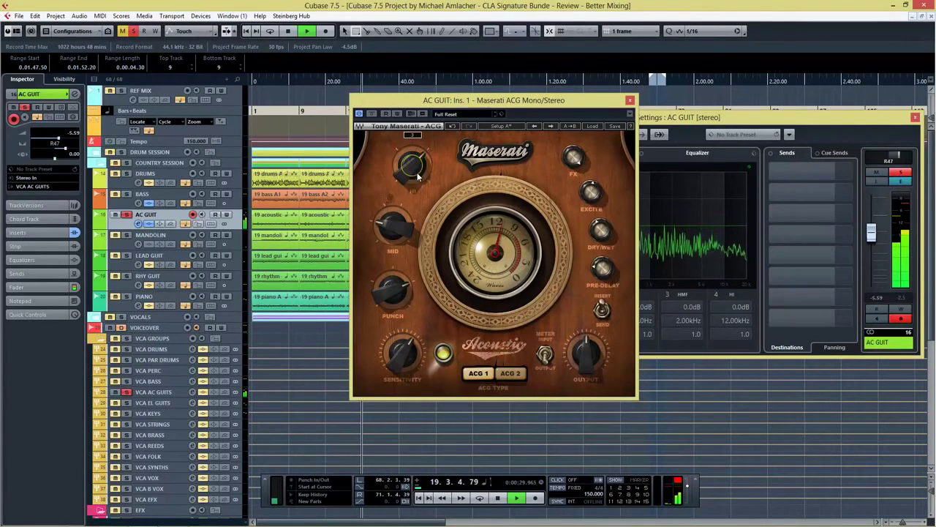
{"action": "left_click_drag", "start_coordinate": [398, 222], "coordinate": [414, 200]}
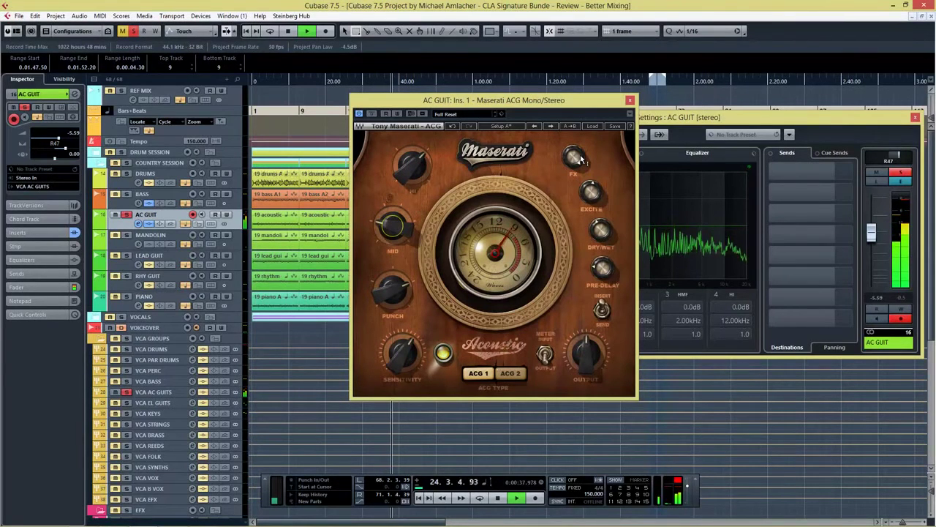
{"action": "left_click_drag", "start_coordinate": [600, 231], "coordinate": [591, 210]}
{"action": "left_click_drag", "start_coordinate": [590, 192], "coordinate": [595, 166]}
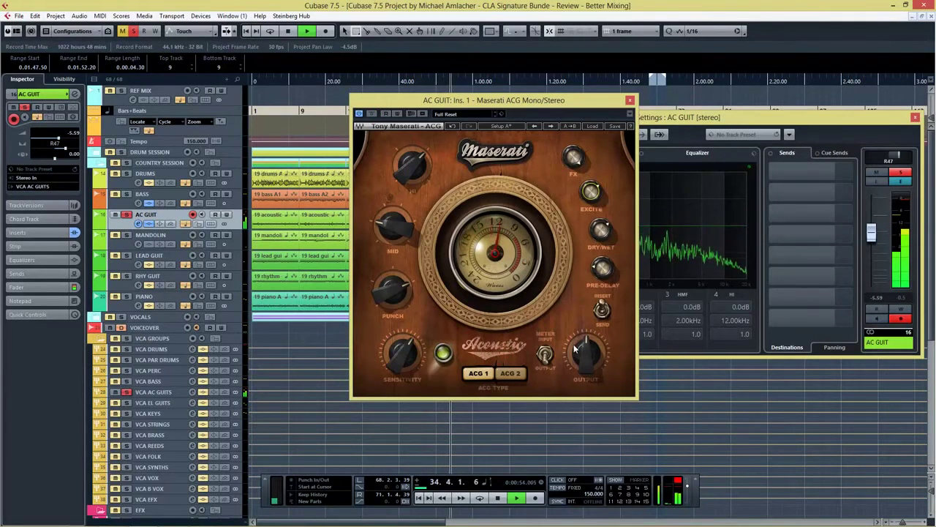
{"action": "mouse_move", "coordinate": [573, 365]}
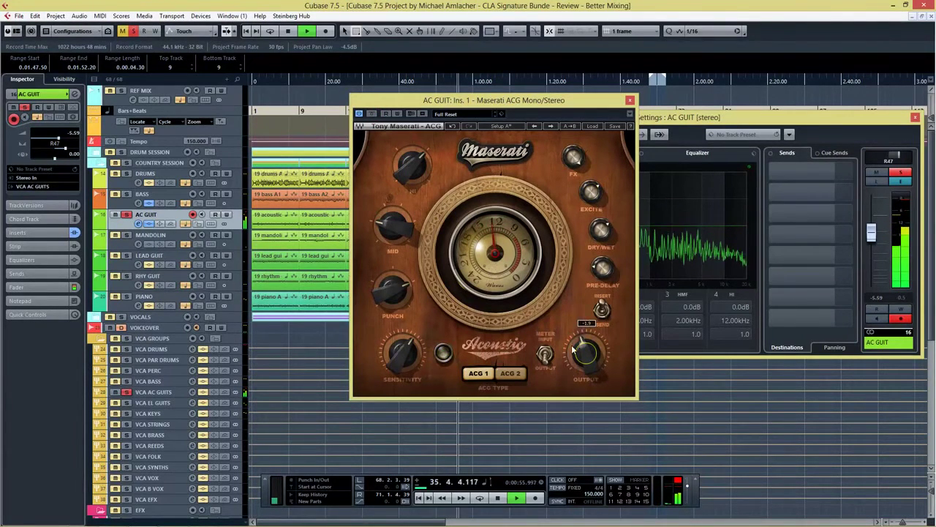
{"action": "mouse_move", "coordinate": [403, 356]}
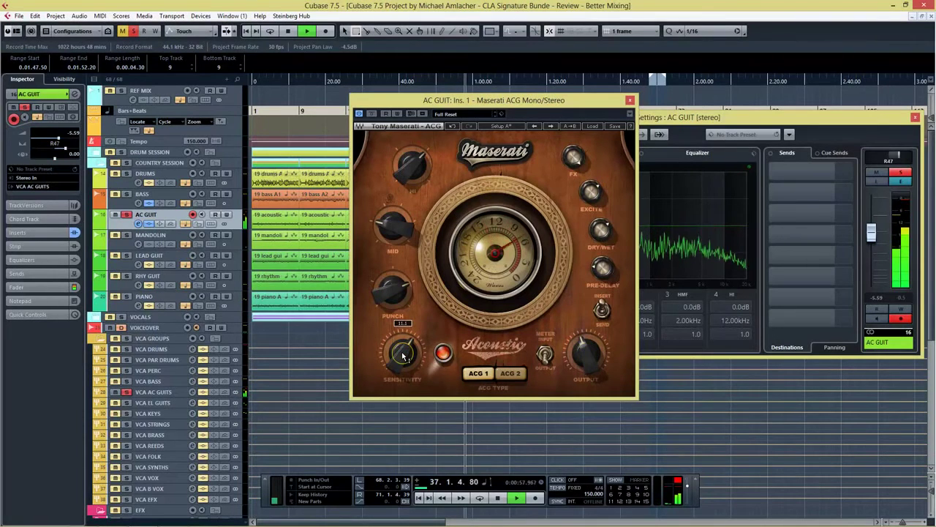
Bypass and reactivate the ACG during playback to compare the guitar sound, and return to the project start
{"action": "left_click", "coordinate": [376, 116]}
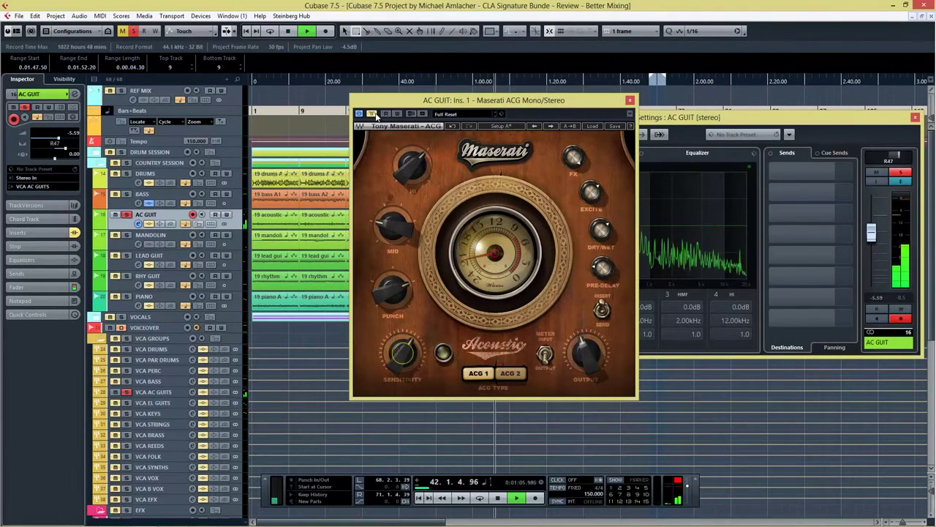
{"action": "left_click", "coordinate": [376, 116]}
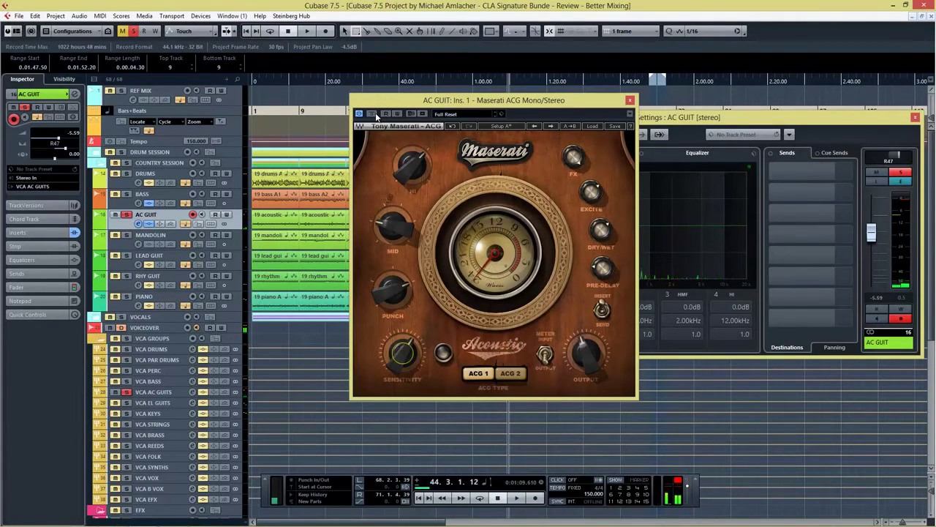
{"action": "left_click", "coordinate": [422, 498]}
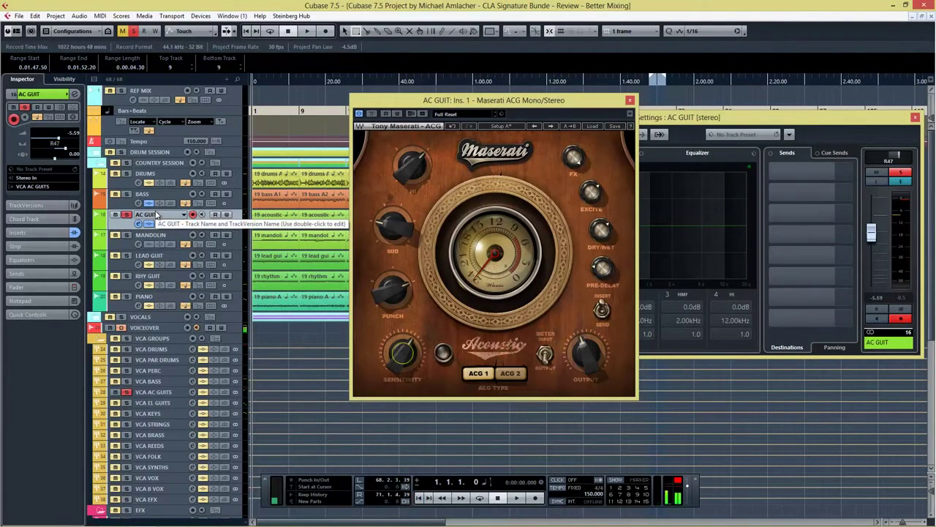
Unsolo AC GUIT, adjust the ACG's Output within the full mix, set Hi to 2 and Punch to 3, and stop playback
{"action": "left_click", "coordinate": [129, 217]}
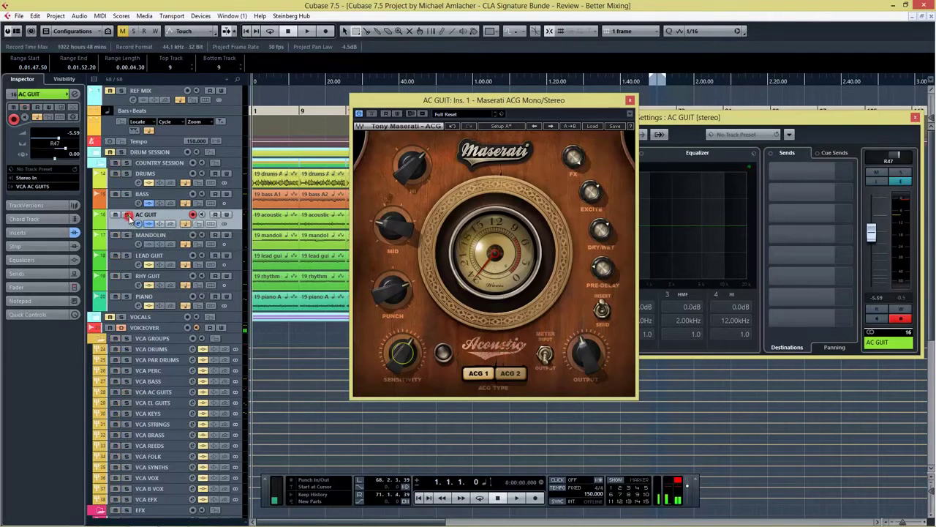
{"action": "key", "text": "space"}
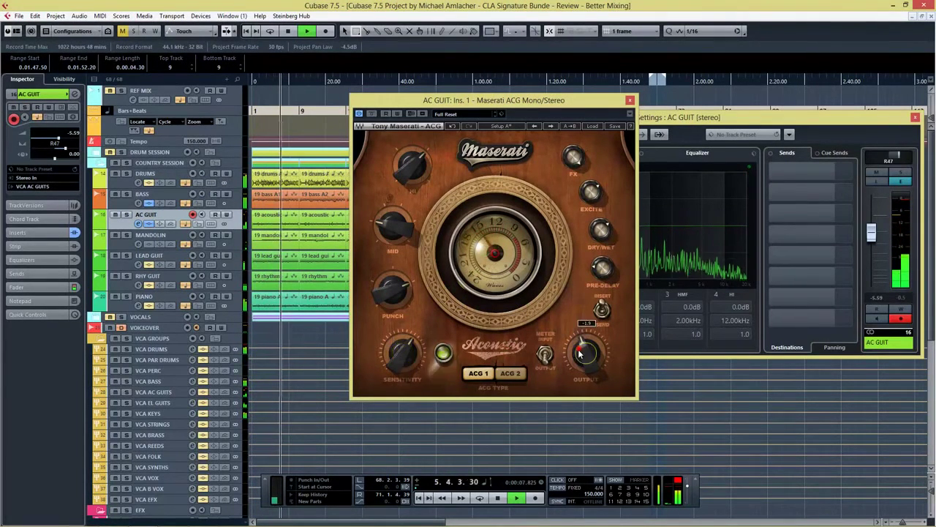
{"action": "left_click_drag", "start_coordinate": [569, 342], "coordinate": [579, 358]}
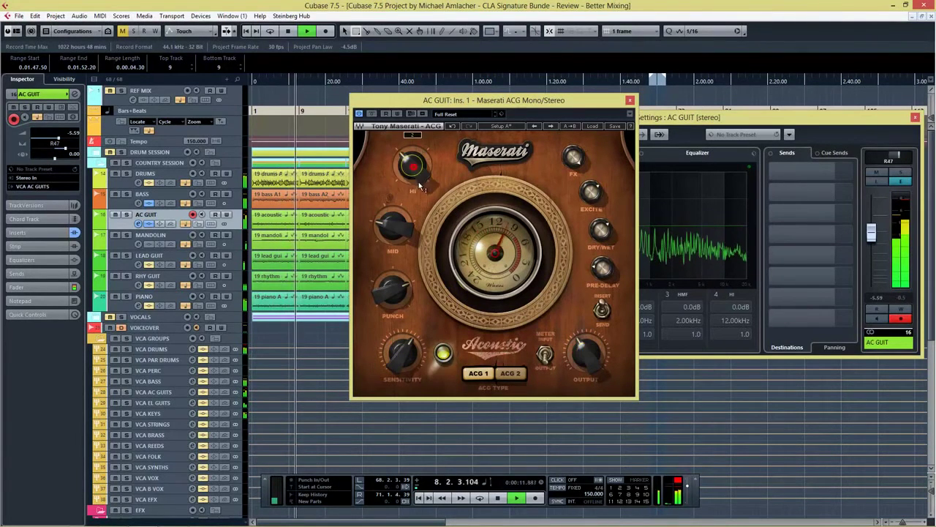
{"action": "left_click_drag", "start_coordinate": [394, 291], "coordinate": [389, 306]}
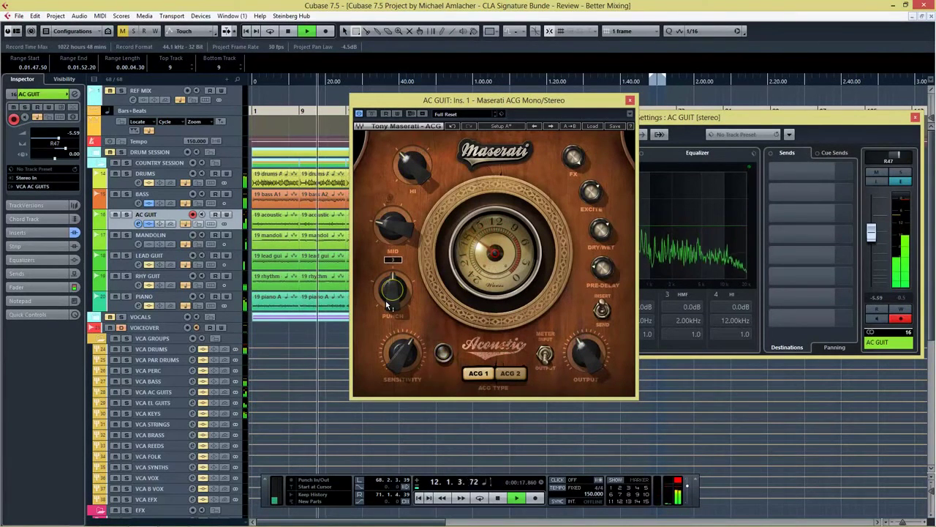
{"action": "key", "text": "space"}
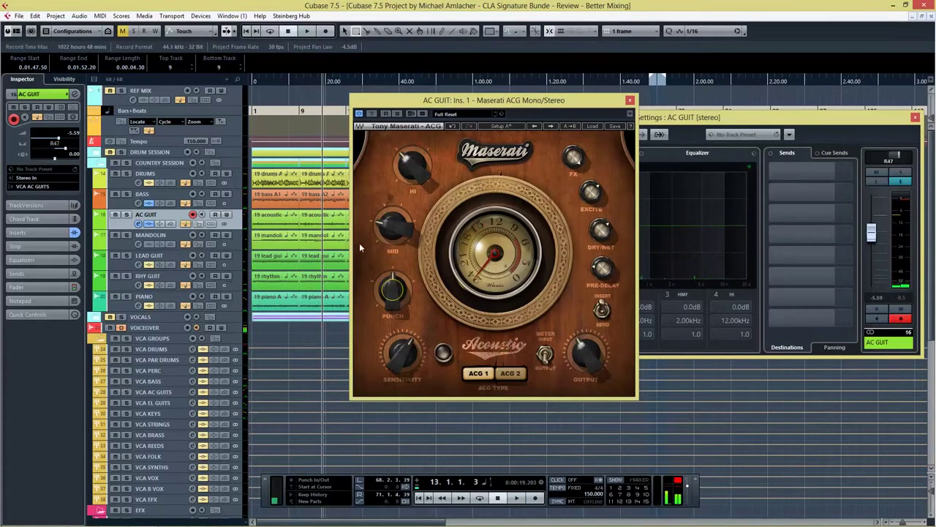
Move the ACG window clear of the channel settings, look over its controls once more and close it
{"action": "left_click_drag", "start_coordinate": [550, 112], "coordinate": [419, 94]}
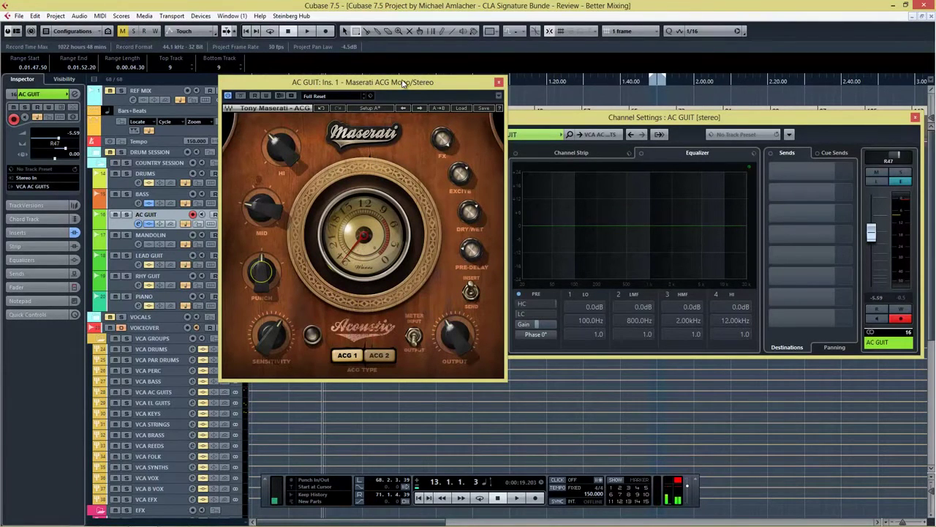
{"action": "left_click_drag", "start_coordinate": [403, 83], "coordinate": [364, 80]}
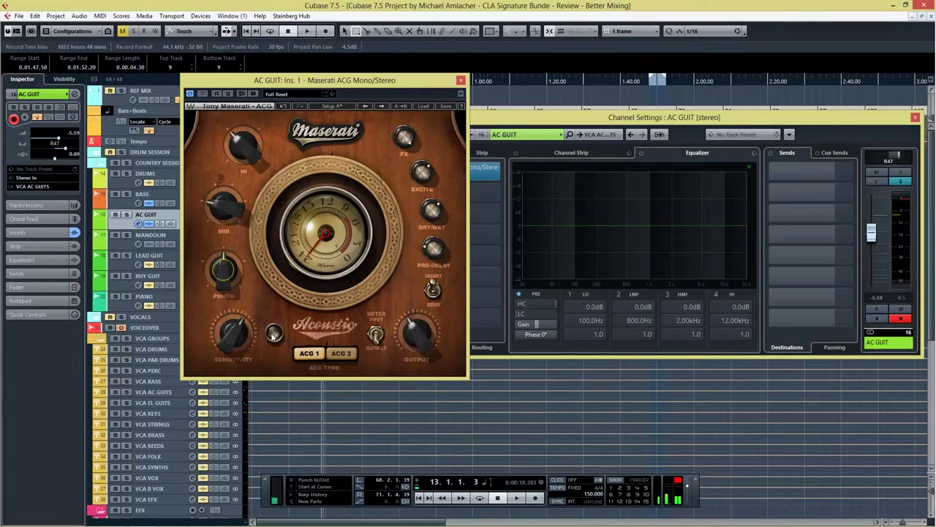
{"action": "left_click", "coordinate": [460, 81]}
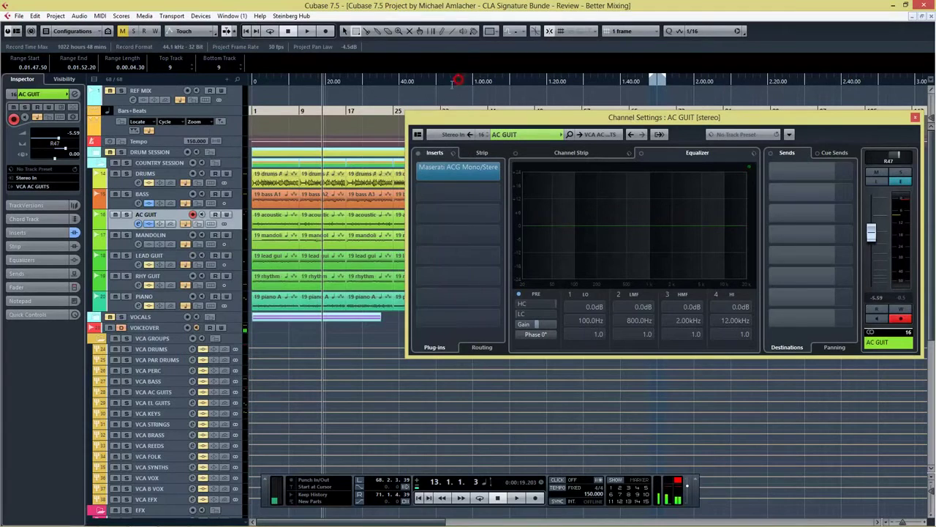
{"action": "left_click", "coordinate": [470, 169]}
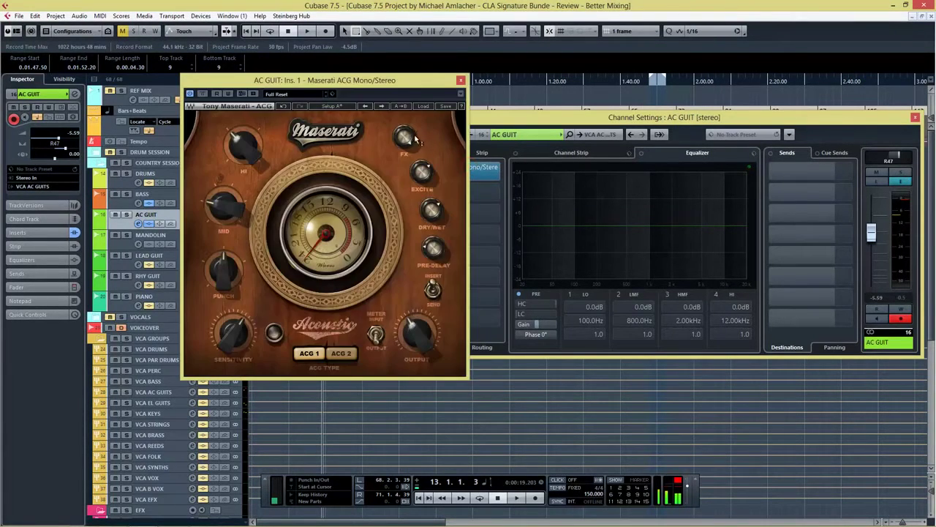
{"action": "mouse_move", "coordinate": [412, 136]}
{"action": "left_click", "coordinate": [459, 81]}
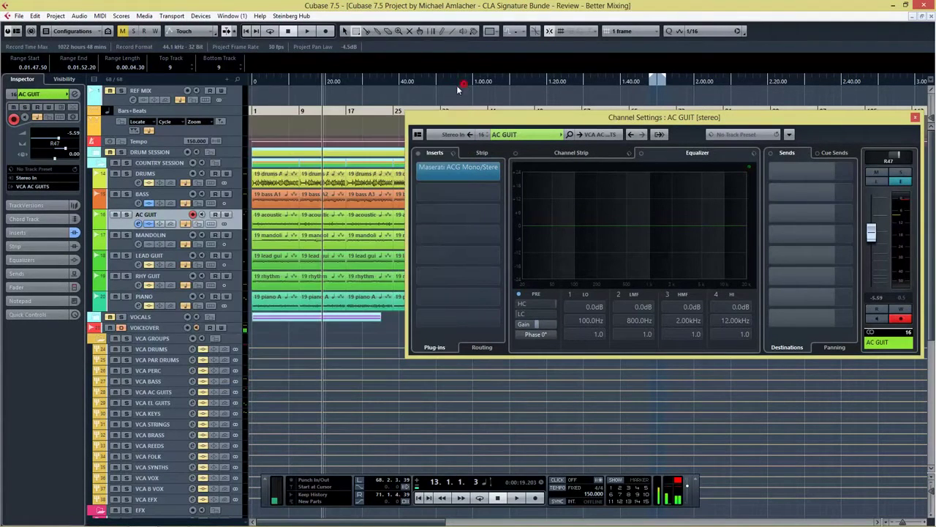
Open the Maserati GTi on the LEAD GUIT track and consult its product information in Chrome before returning to Cubase
{"action": "left_click", "coordinate": [166, 260]}
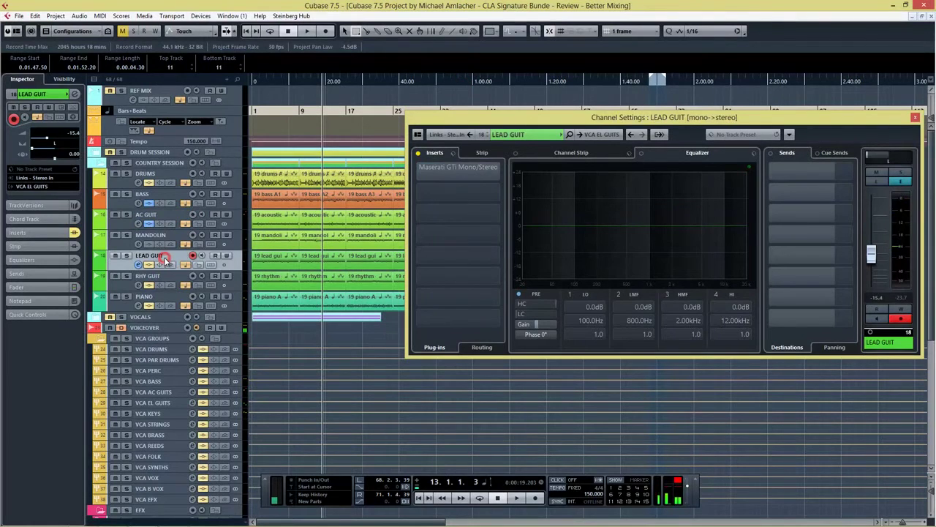
{"action": "left_click", "coordinate": [471, 176]}
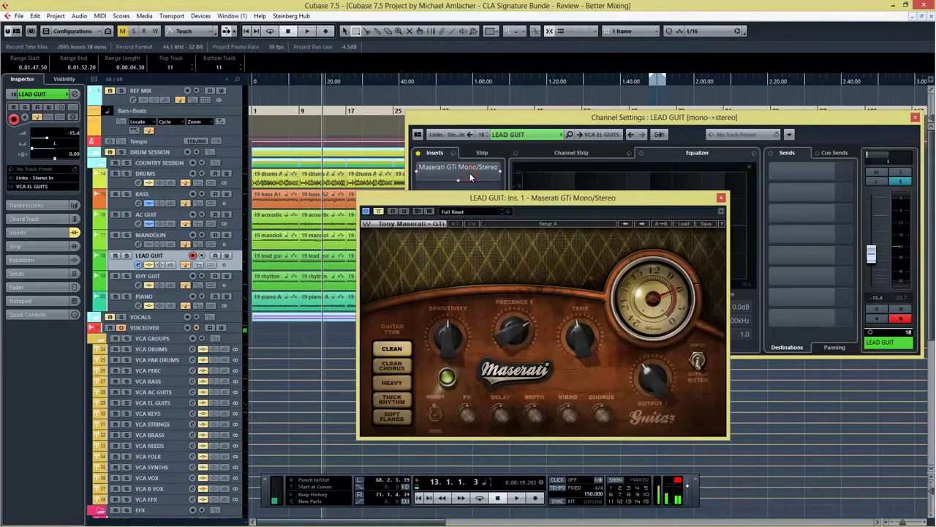
{"action": "mouse_move", "coordinate": [38, 518]}
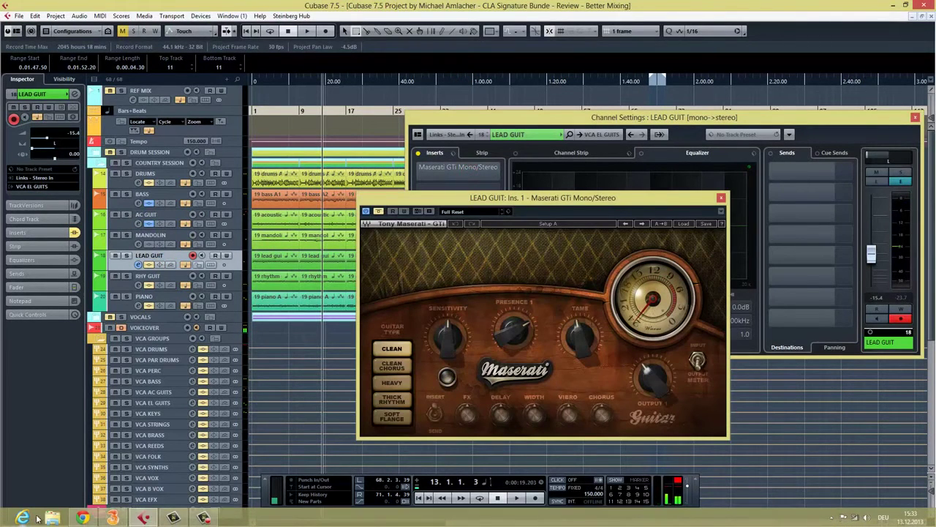
{"action": "left_click", "coordinate": [83, 517]}
{"action": "left_click", "coordinate": [430, 7]}
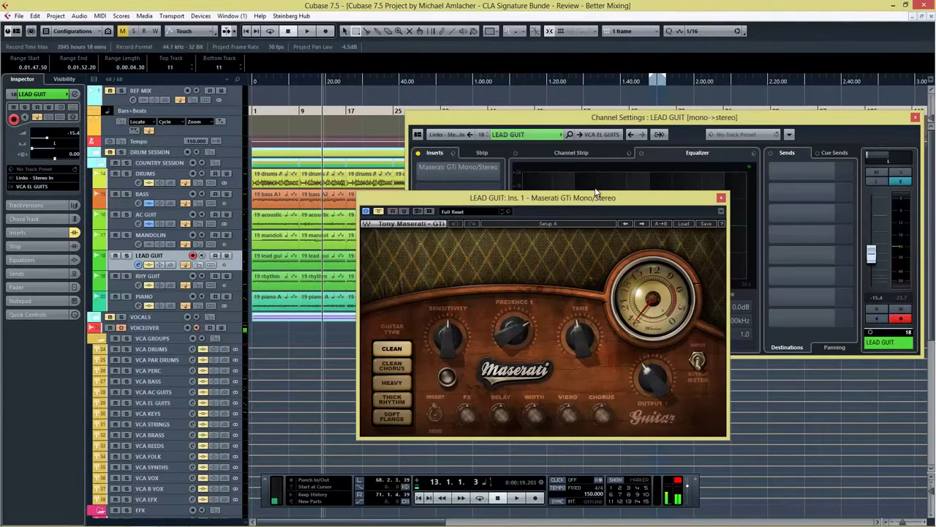
Move the GTi window up and look through the guitar types Clean Chorus, Heavy, Thick Rhythm and Soft Flange, returning to Clean
{"action": "left_click_drag", "start_coordinate": [596, 192], "coordinate": [530, 115]}
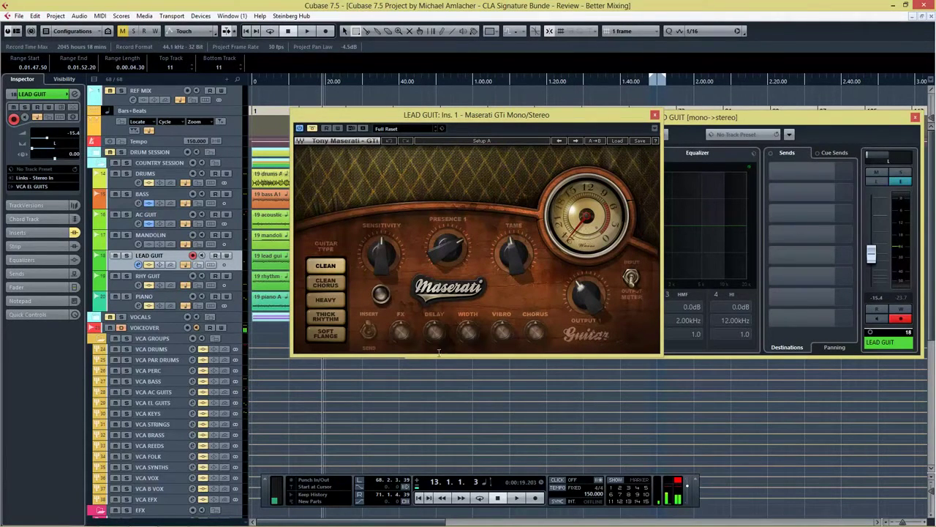
{"action": "left_click", "coordinate": [337, 286]}
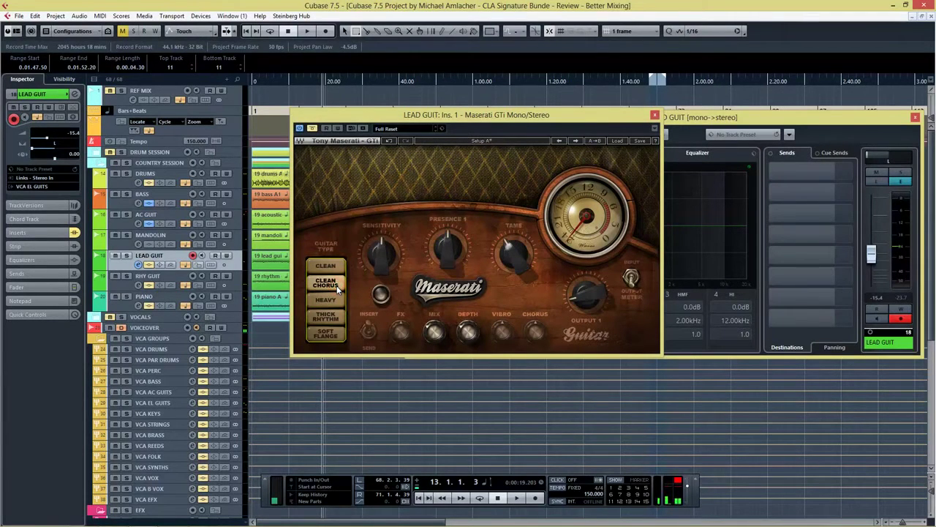
{"action": "left_click", "coordinate": [336, 297]}
{"action": "left_click", "coordinate": [326, 316]}
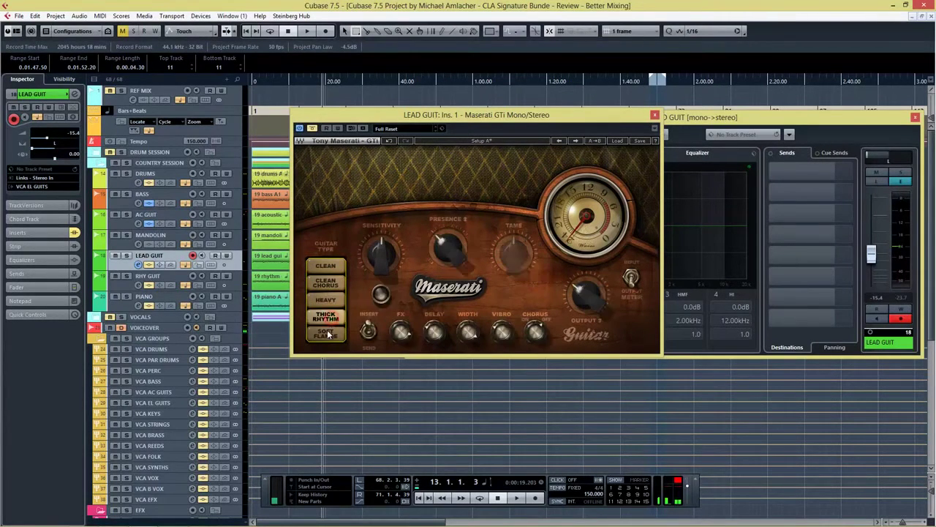
{"action": "left_click", "coordinate": [329, 334]}
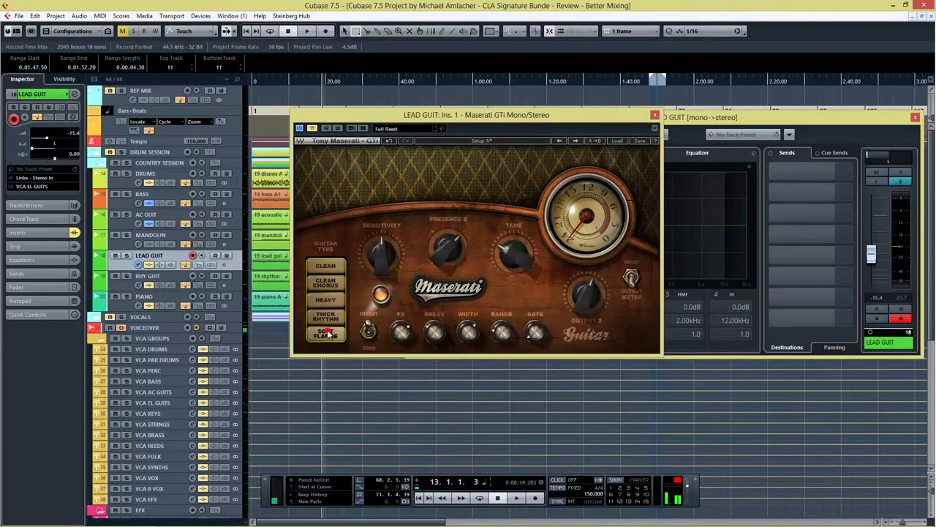
{"action": "left_click", "coordinate": [335, 269]}
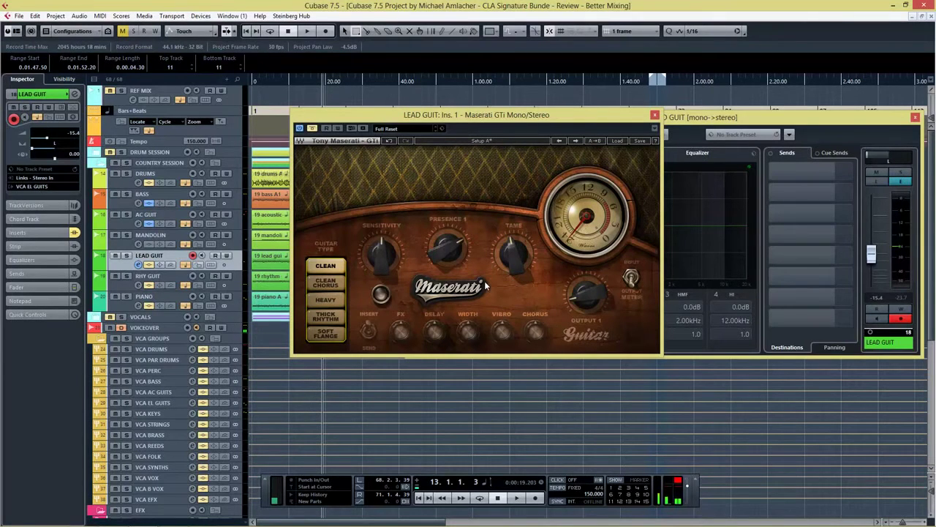
Solo LEAD GUIT, play it from the start of the project and take the Maserati GTi out of bypass
{"action": "key", "text": "s"}
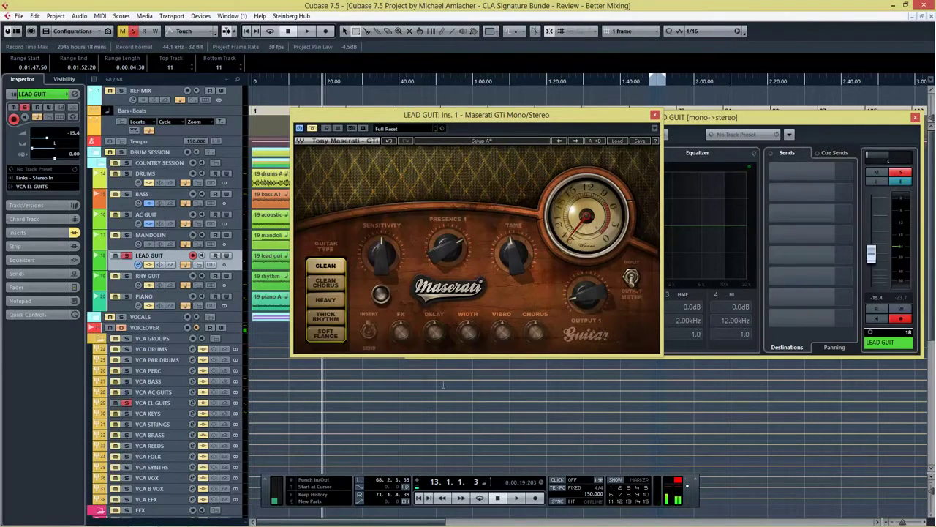
{"action": "left_click", "coordinate": [422, 498]}
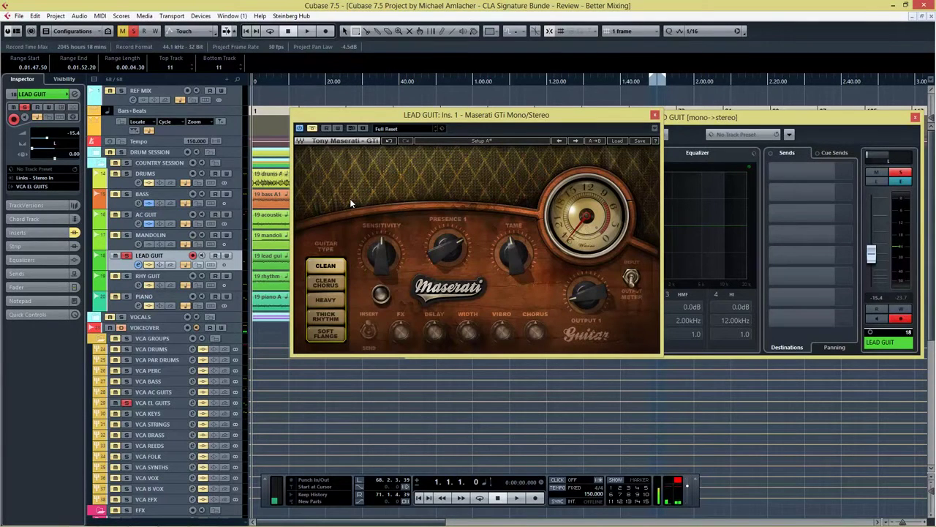
{"action": "key", "text": "space"}
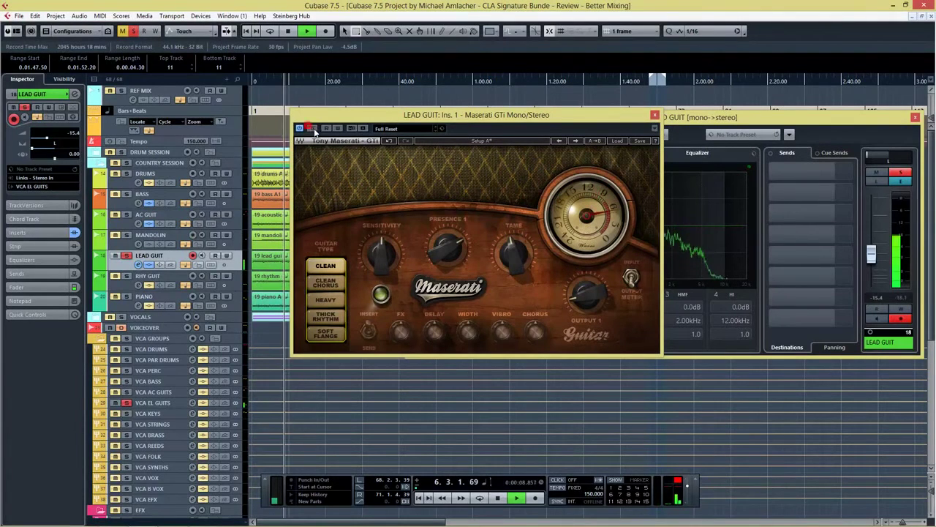
{"action": "left_click", "coordinate": [380, 292]}
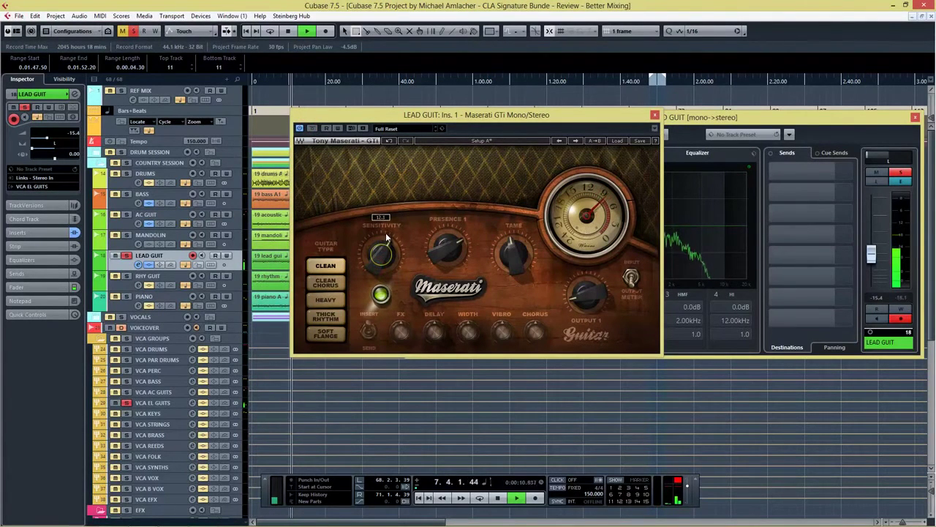
Adjust the lead guitar GTi's Sensitivity, Presence, Tame and Output while the soloed track plays
{"action": "mouse_move", "coordinate": [389, 224]}
{"action": "left_click_drag", "start_coordinate": [389, 224], "coordinate": [392, 215]}
{"action": "mouse_move", "coordinate": [452, 229]}
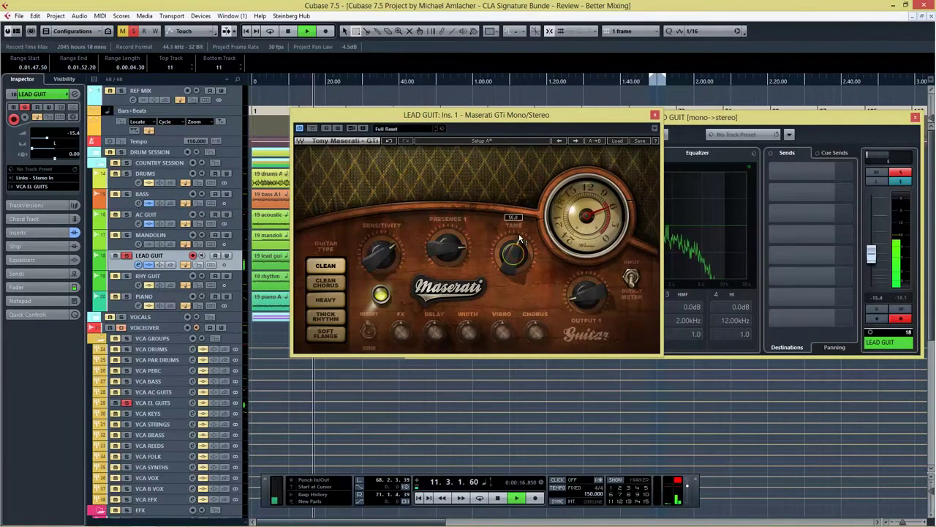
{"action": "left_click_drag", "start_coordinate": [588, 303], "coordinate": [594, 268]}
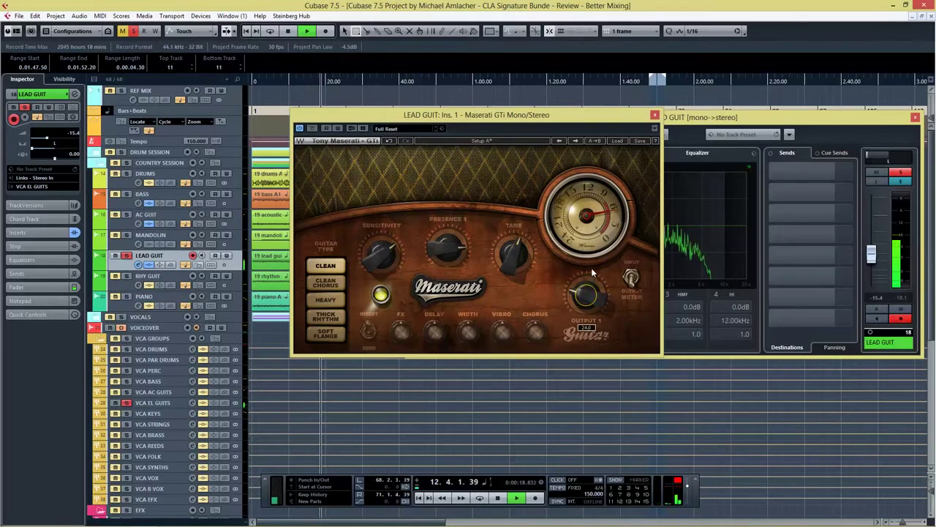
Compare the lead guitar with the GTi bypassed and active, then stop playback and close the plug-in window
{"action": "left_click", "coordinate": [313, 129]}
{"action": "left_click", "coordinate": [313, 129]}
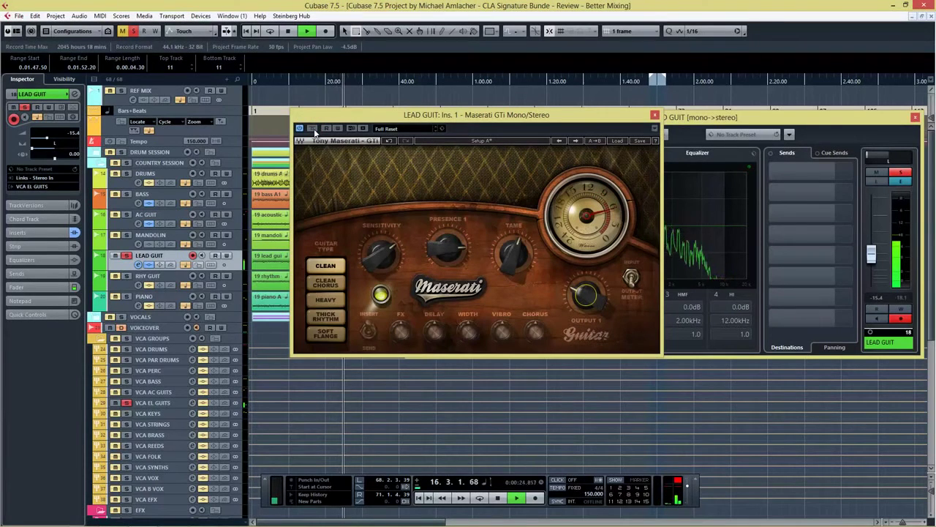
{"action": "left_click", "coordinate": [314, 129]}
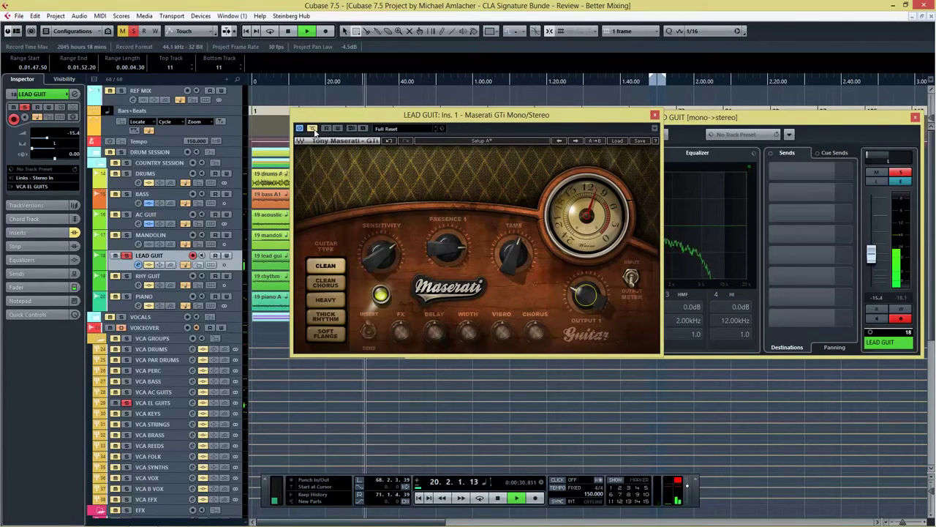
{"action": "left_click", "coordinate": [313, 129]}
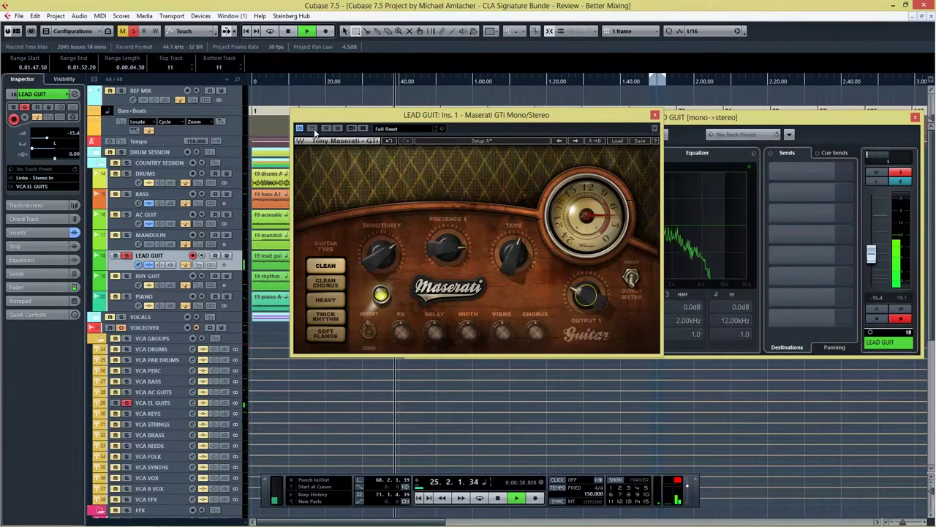
{"action": "key", "text": "space"}
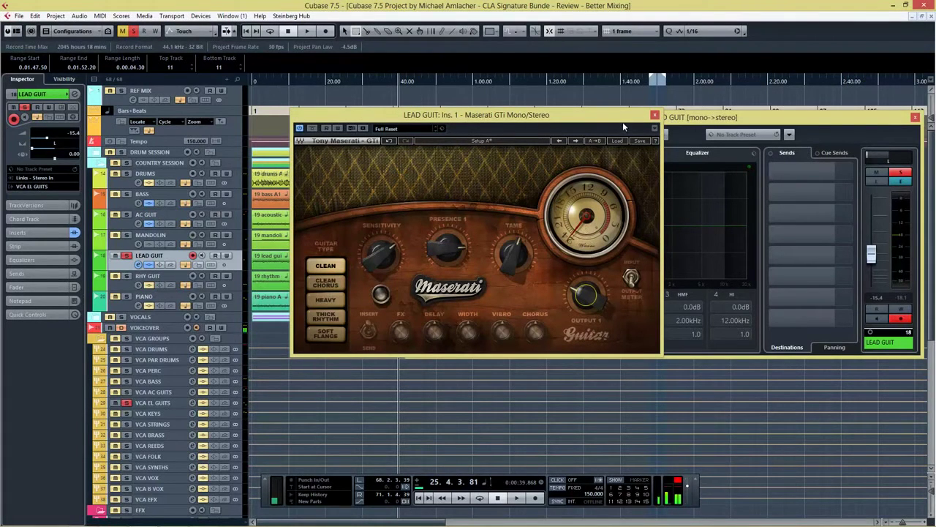
{"action": "left_click", "coordinate": [655, 115]}
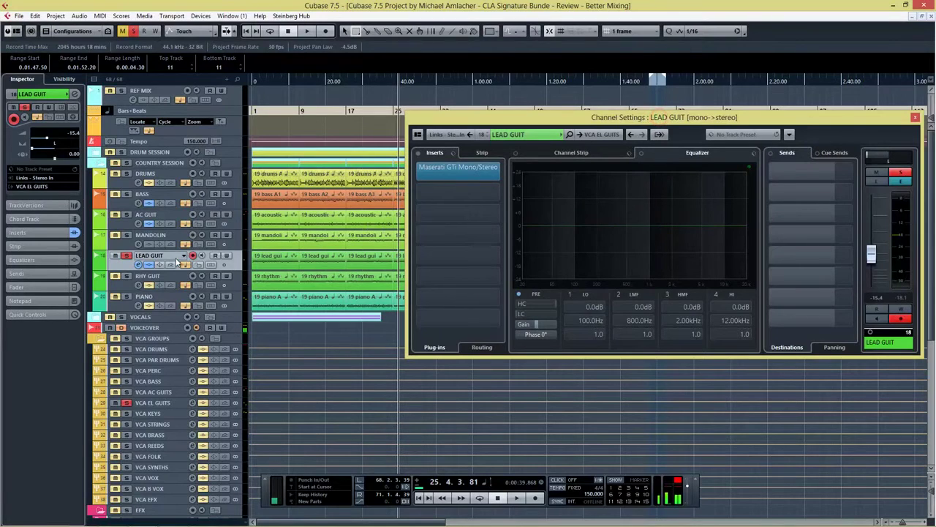
Switch the solo from LEAD GUIT to RHY GUIT, open its Maserati GTi and return to the project start
{"action": "left_click", "coordinate": [126, 256]}
{"action": "left_click", "coordinate": [164, 283]}
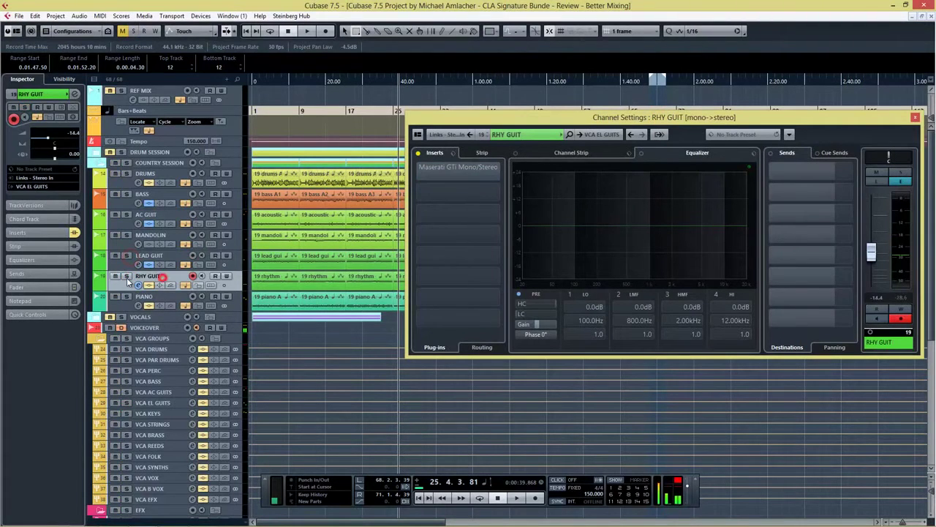
{"action": "left_click", "coordinate": [127, 276]}
{"action": "left_click", "coordinate": [456, 167]}
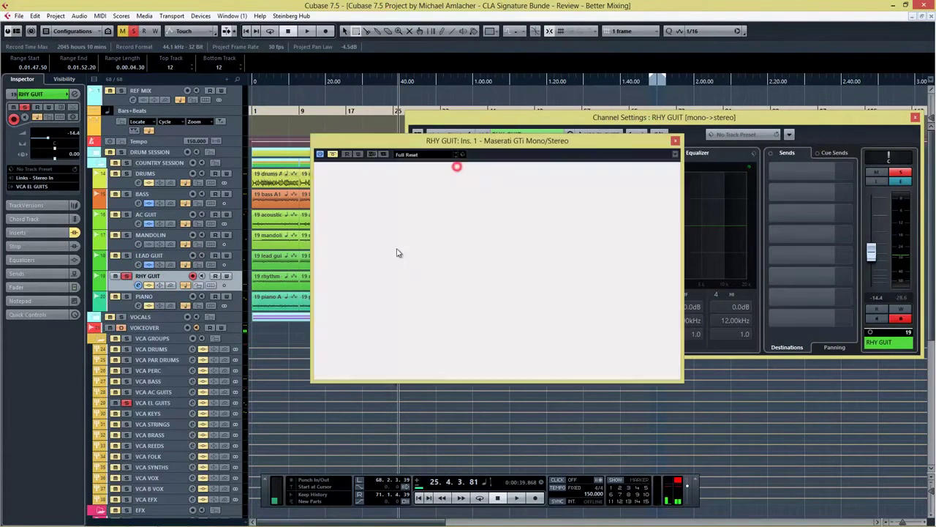
{"action": "key", "text": "KP_Decimal"}
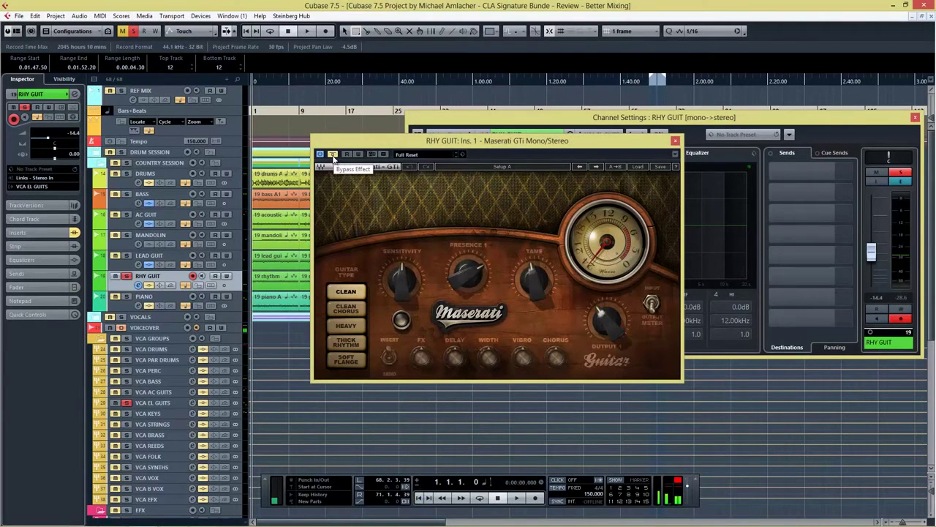
Play the rhythm guitar with the GTi active and adjust Sensitivity and Presence, setting Tame to about 60
{"action": "key", "text": "space"}
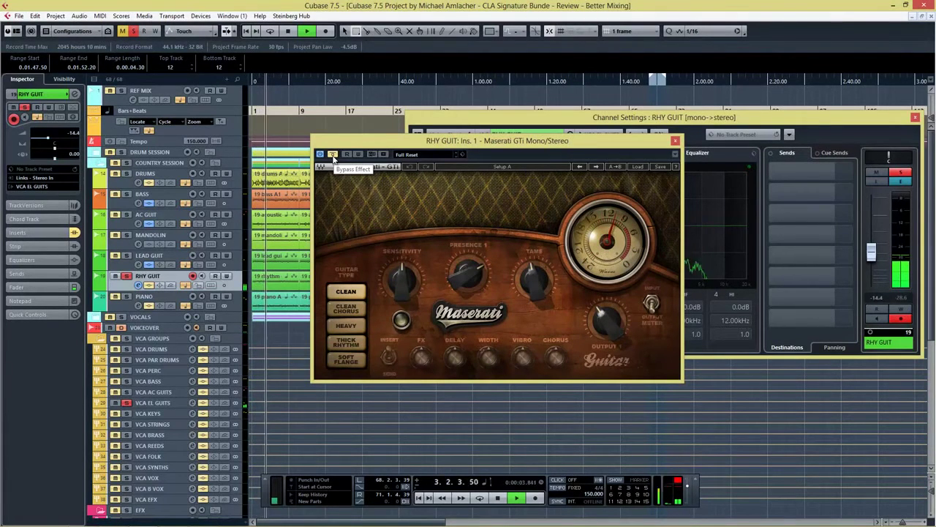
{"action": "mouse_move", "coordinate": [414, 262]}
{"action": "left_click_drag", "start_coordinate": [413, 261], "coordinate": [420, 243]}
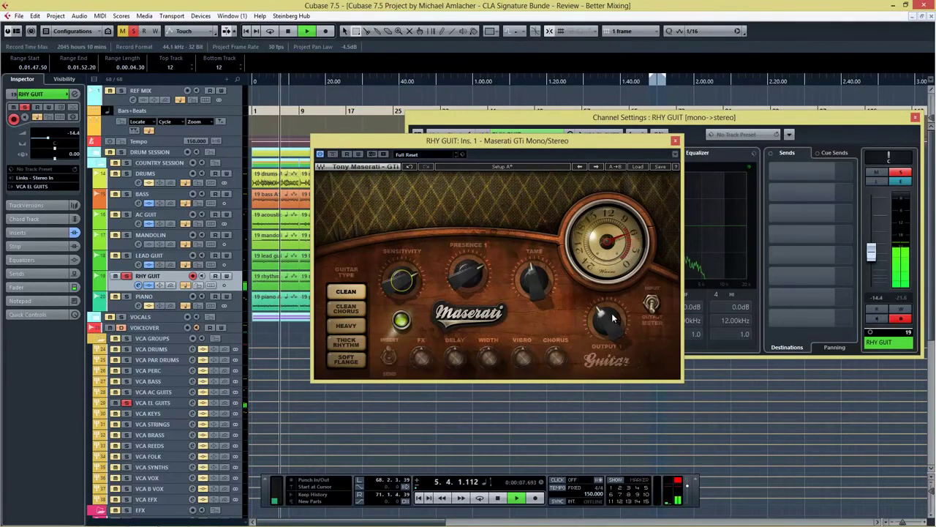
{"action": "left_click_drag", "start_coordinate": [468, 273], "coordinate": [441, 221]}
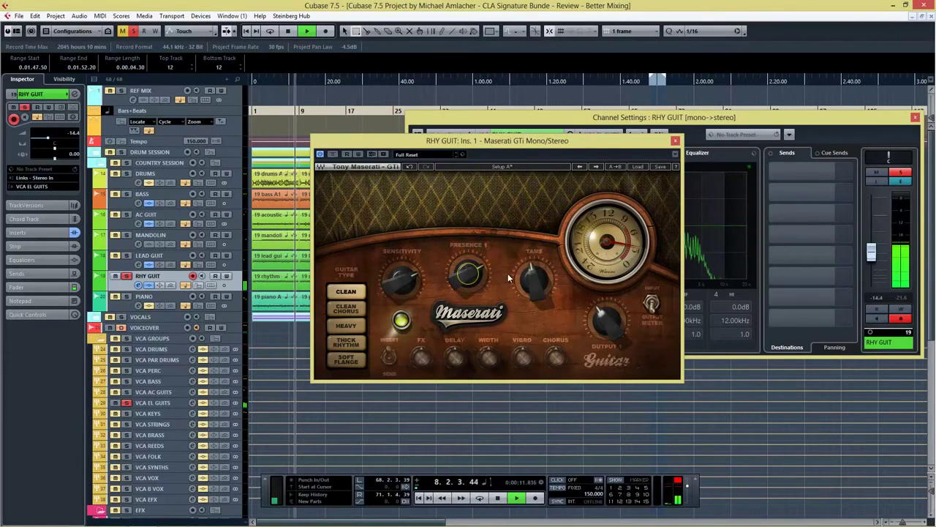
{"action": "left_click_drag", "start_coordinate": [531, 265], "coordinate": [532, 290]}
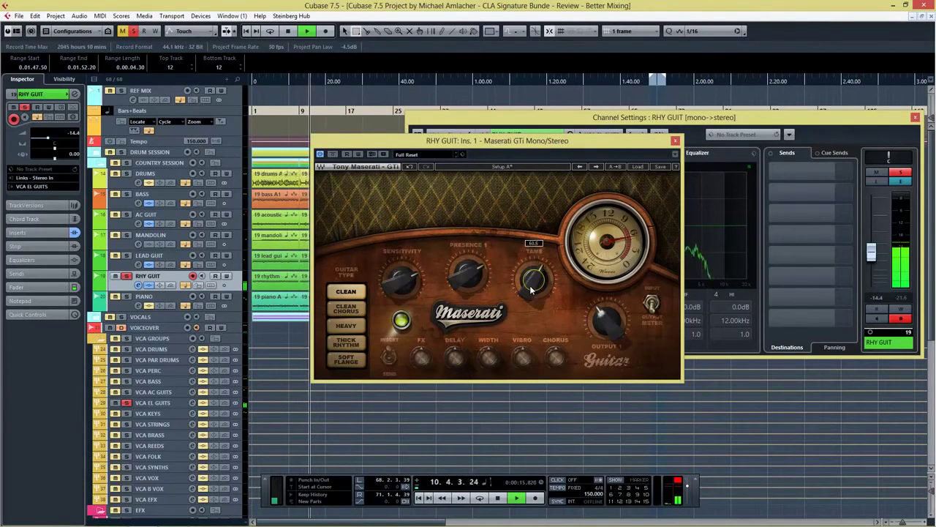
{"action": "left_click", "coordinate": [401, 279]}
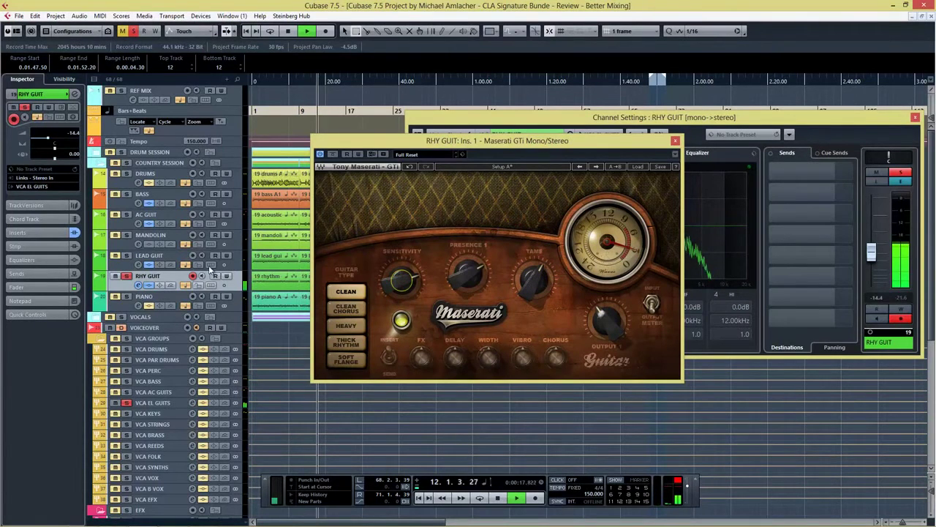
Add LEAD GUIT to the RHY GUIT selection, solo it as well and close the GTi window
{"action": "left_click", "coordinate": [139, 262]}
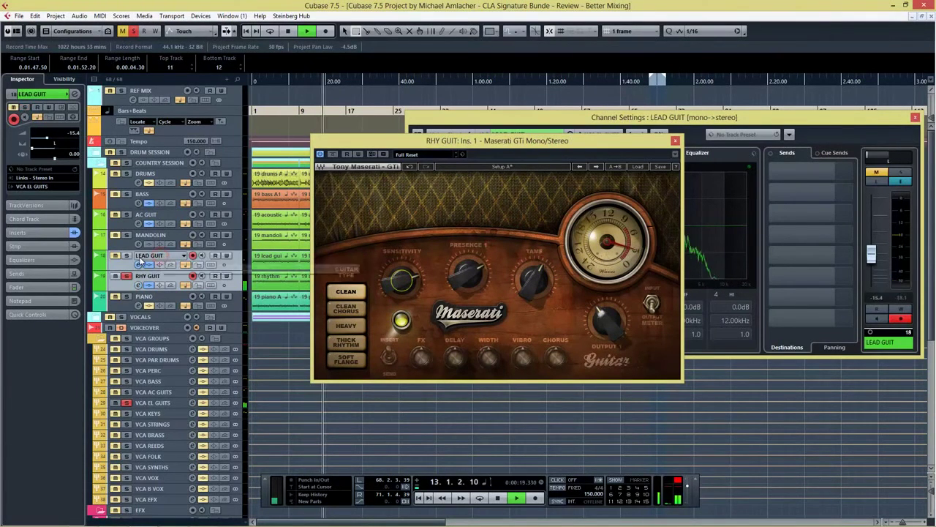
{"action": "left_click", "coordinate": [125, 255]}
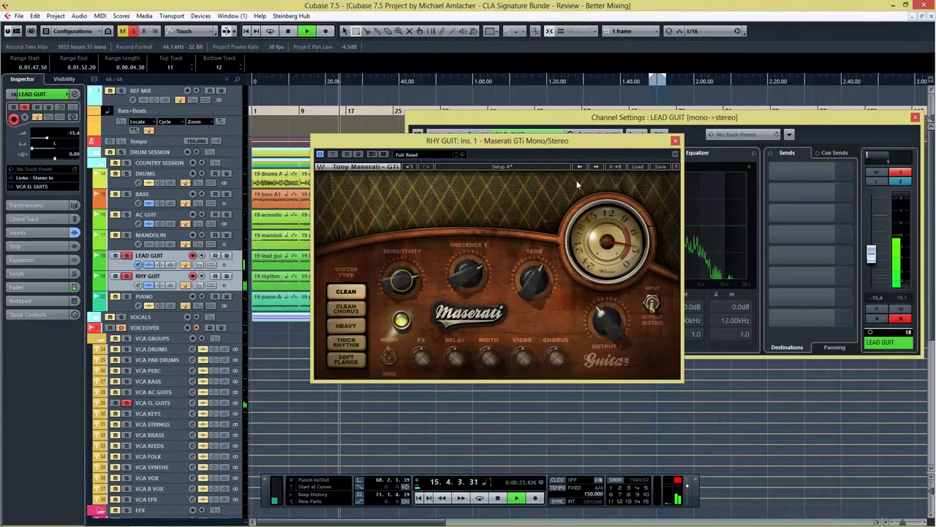
{"action": "left_click", "coordinate": [676, 141]}
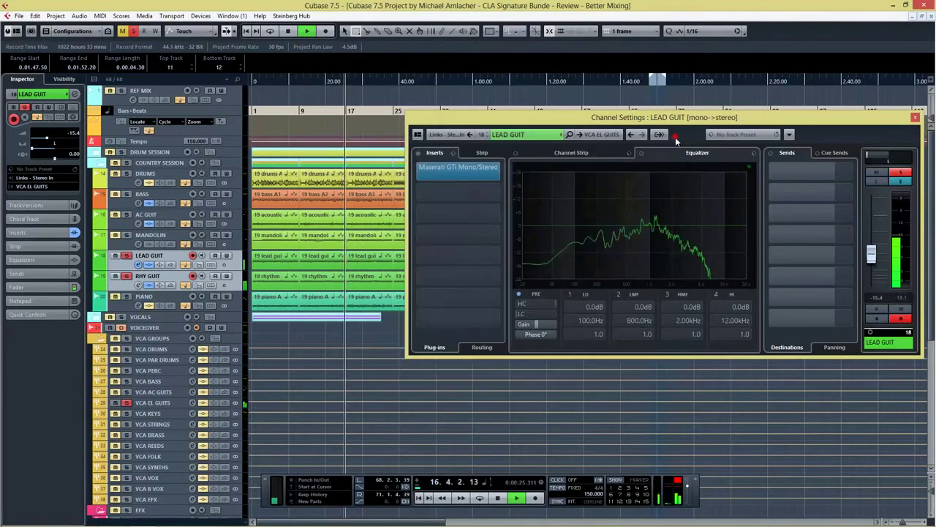
Compare both guitars with their inserts bypassed and active, then stop playback
{"action": "left_click", "coordinate": [419, 153]}
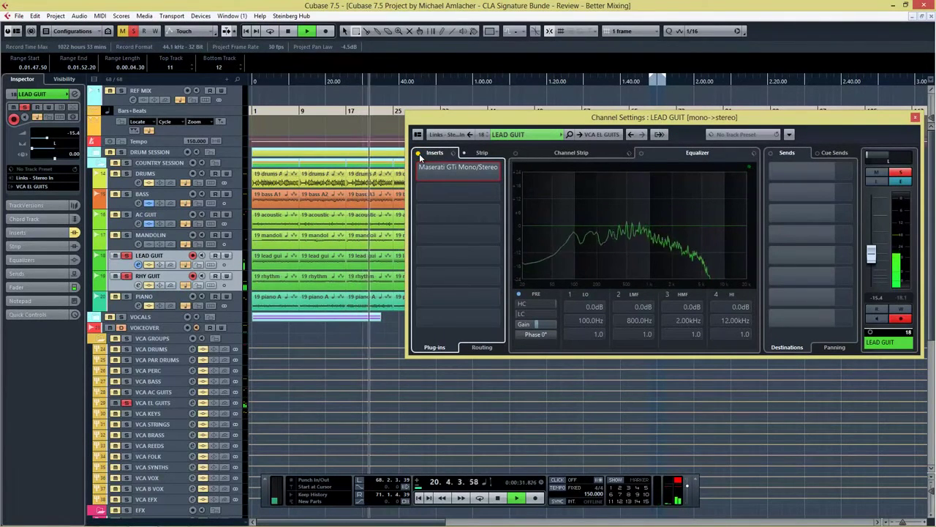
{"action": "left_click", "coordinate": [419, 154]}
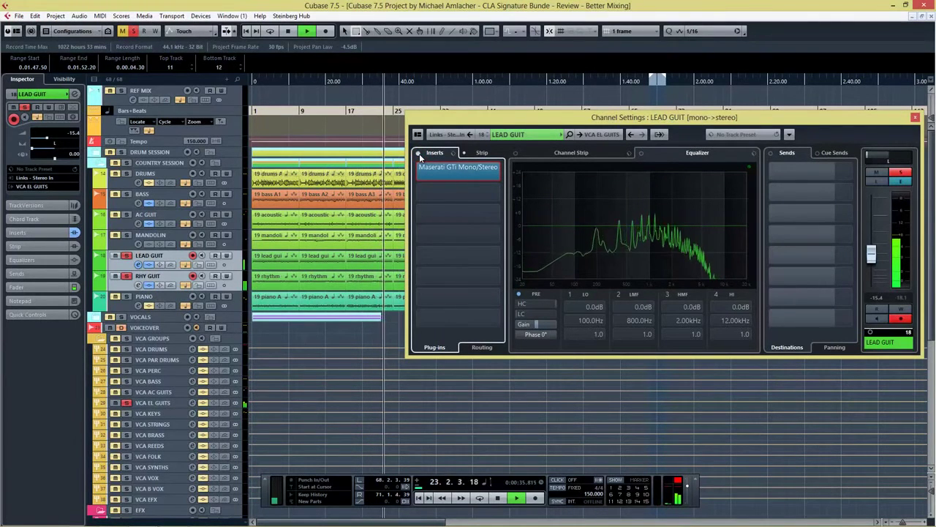
{"action": "left_click", "coordinate": [419, 154]}
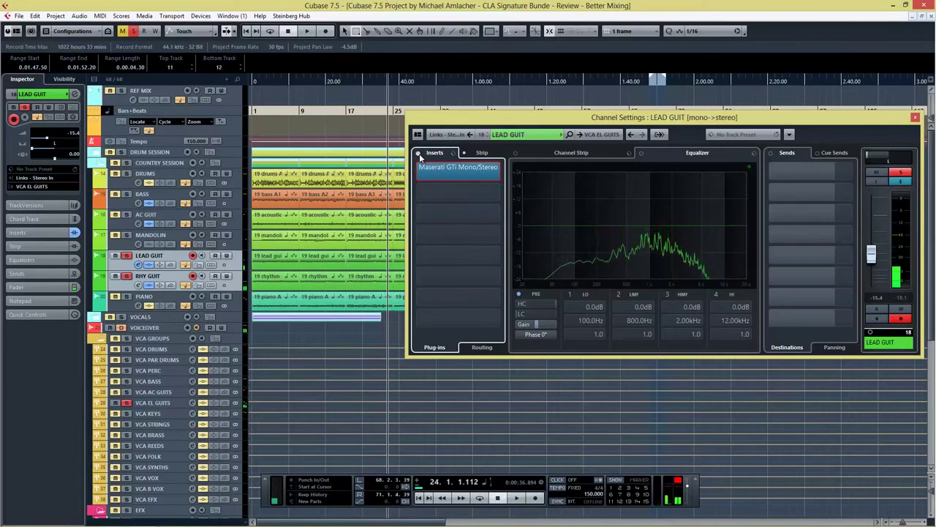
Unsolo the guitars, return to the project start and open the Maserati HMX insert on the PIANO track
{"action": "left_click", "coordinate": [154, 297]}
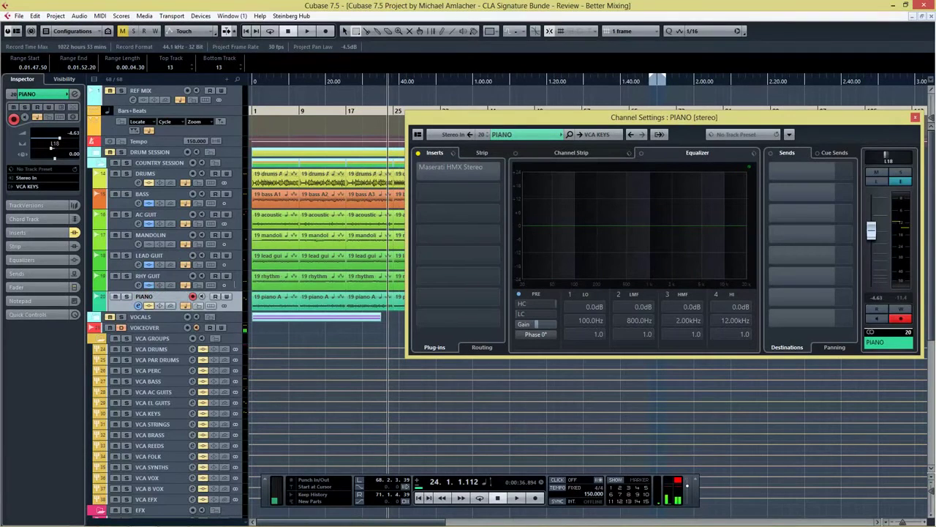
{"action": "left_click", "coordinate": [419, 501]}
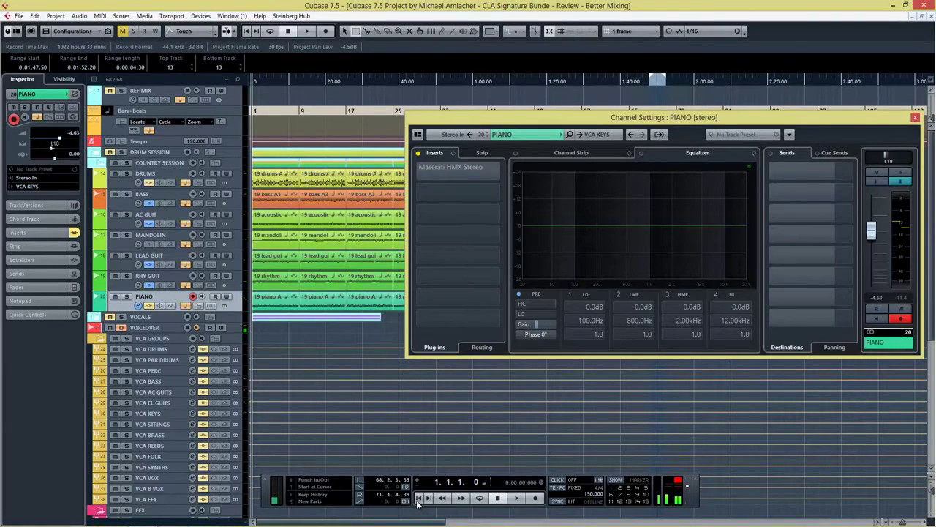
{"action": "left_click", "coordinate": [457, 168]}
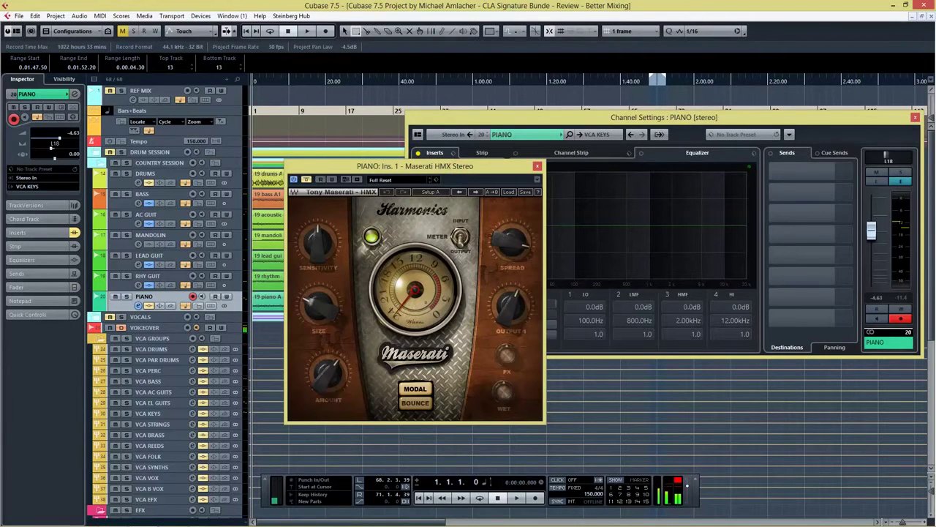
Switch to Chrome and consult the Maserati HMX product page before returning to Cubase
{"action": "left_click", "coordinate": [56, 521]}
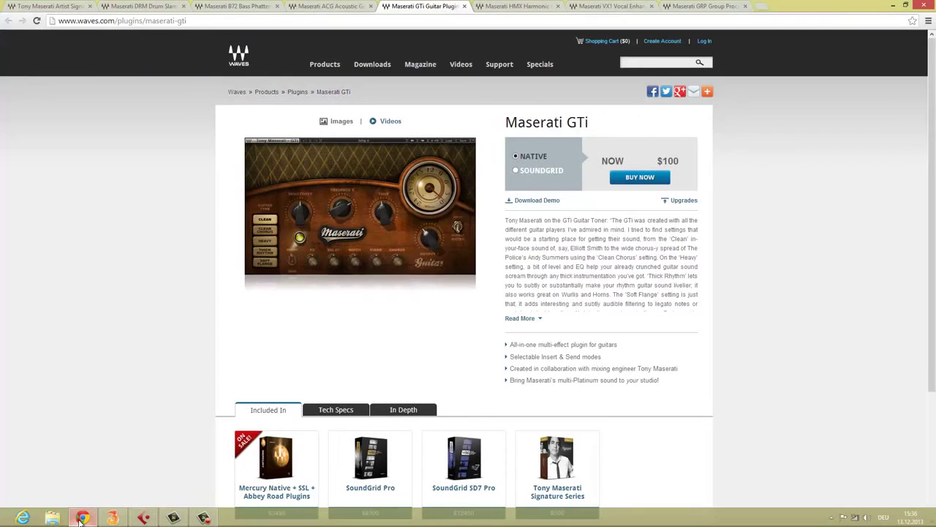
{"action": "left_click", "coordinate": [501, 6]}
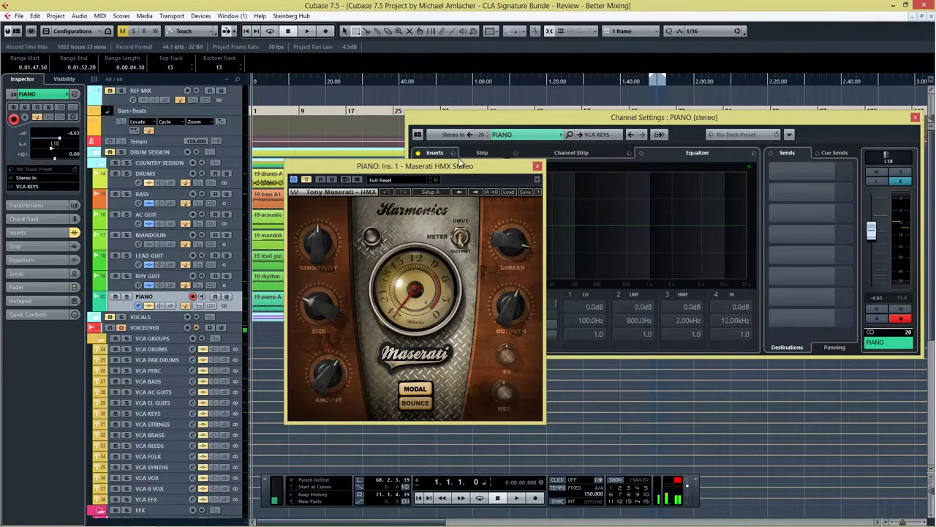
Move the HMX window up and look over its controls in Modal and Bounce modes, returning to Modal
{"action": "left_click_drag", "start_coordinate": [461, 163], "coordinate": [480, 122]}
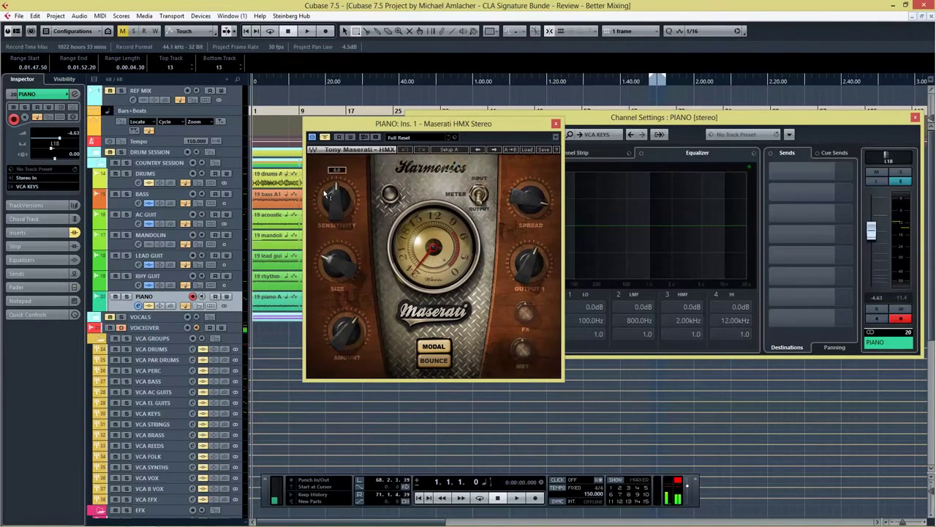
{"action": "mouse_move", "coordinate": [338, 332]}
{"action": "mouse_move", "coordinate": [553, 196]}
{"action": "left_click", "coordinate": [432, 359]}
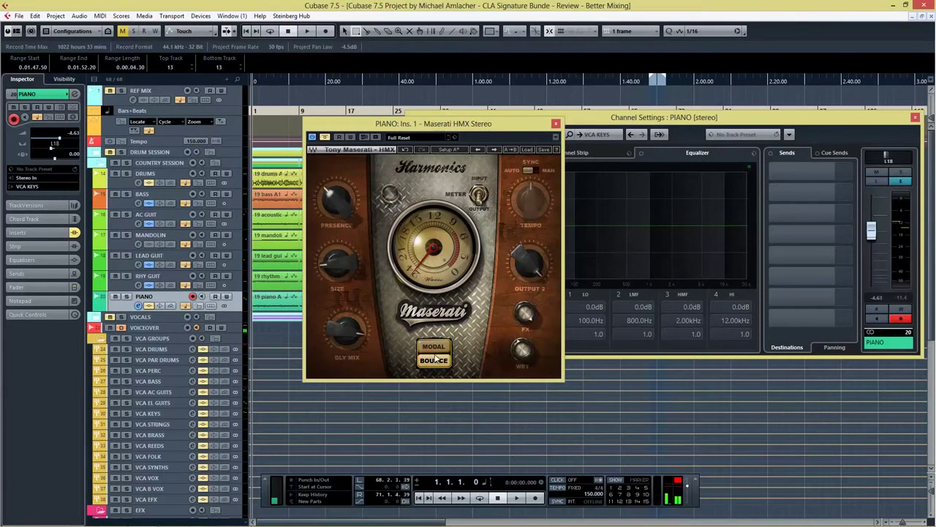
{"action": "left_click", "coordinate": [435, 348]}
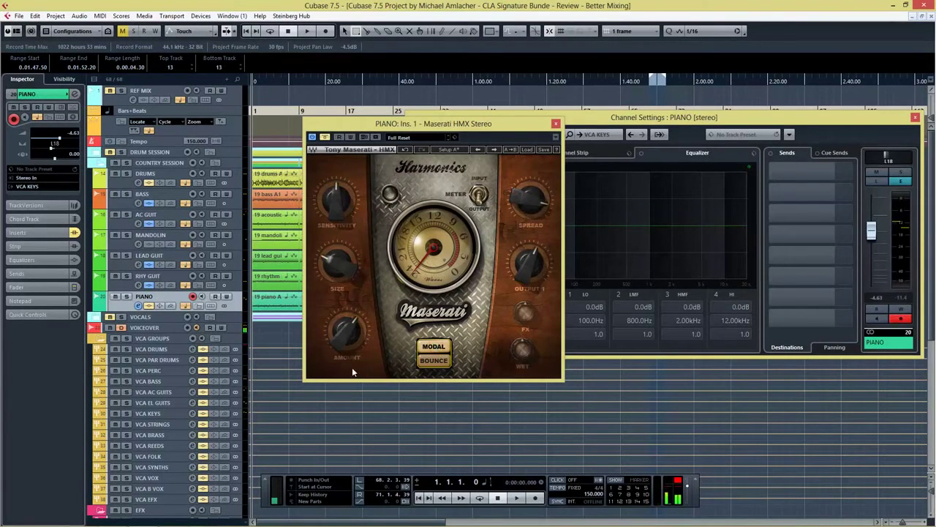
Browse the HMX factory presets and load YN Piano 1 from the Modal group
{"action": "left_click", "coordinate": [523, 149]}
{"action": "mouse_move", "coordinate": [534, 202]}
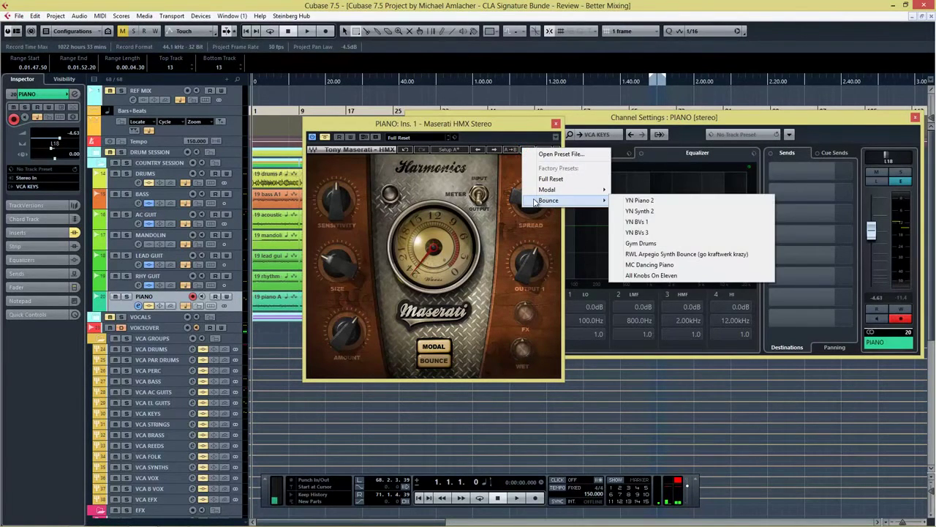
{"action": "left_click", "coordinate": [638, 189]}
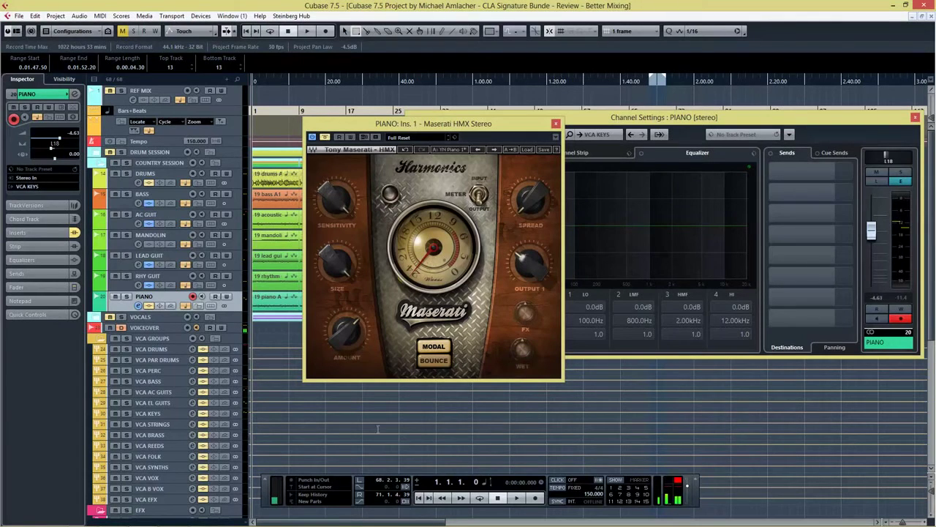
Solo the PIANO track, play from the project start and lower the active HMX sensitivity on YN Piano 1
{"action": "left_click", "coordinate": [418, 501]}
{"action": "key", "text": "s"}
{"action": "key", "text": "space"}
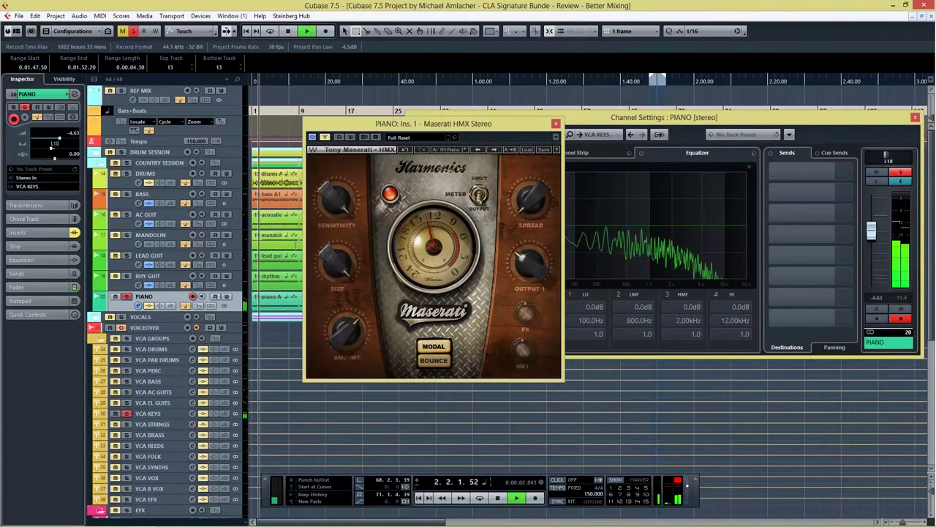
{"action": "mouse_move", "coordinate": [335, 225]}
{"action": "left_click_drag", "start_coordinate": [336, 227], "coordinate": [327, 302]}
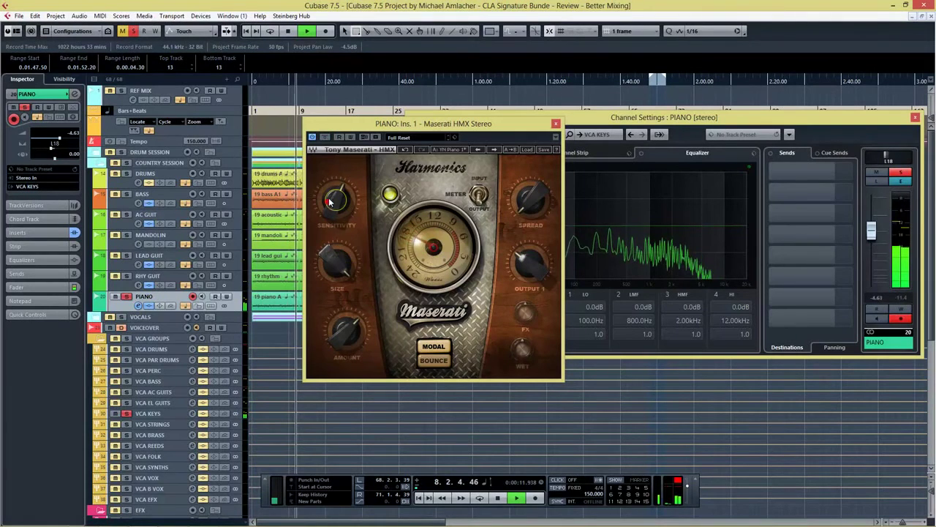
Load the YN Piano 2 factory preset from the Bounce group and audition it on the piano
{"action": "left_click", "coordinate": [524, 147]}
{"action": "mouse_move", "coordinate": [549, 202]}
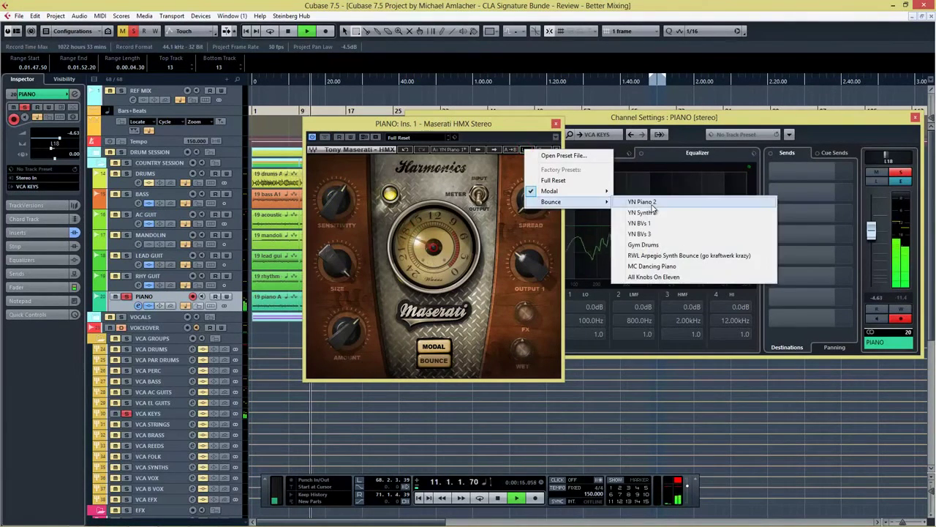
{"action": "left_click", "coordinate": [761, 203]}
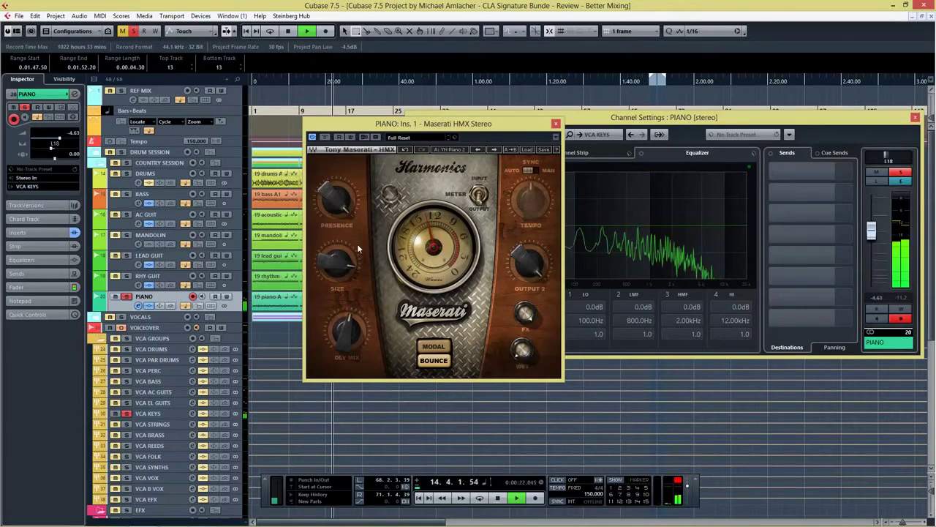
{"action": "mouse_move", "coordinate": [337, 221]}
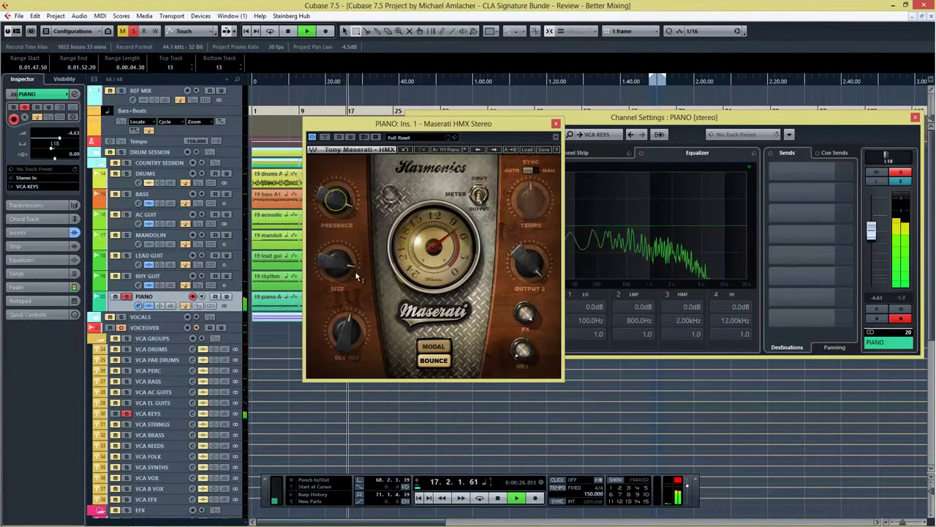
Reload the YN Piano 1 preset from the Modal group and lower the HMX sensitivity to about 7.6
{"action": "left_click", "coordinate": [528, 149]}
{"action": "mouse_move", "coordinate": [594, 196]}
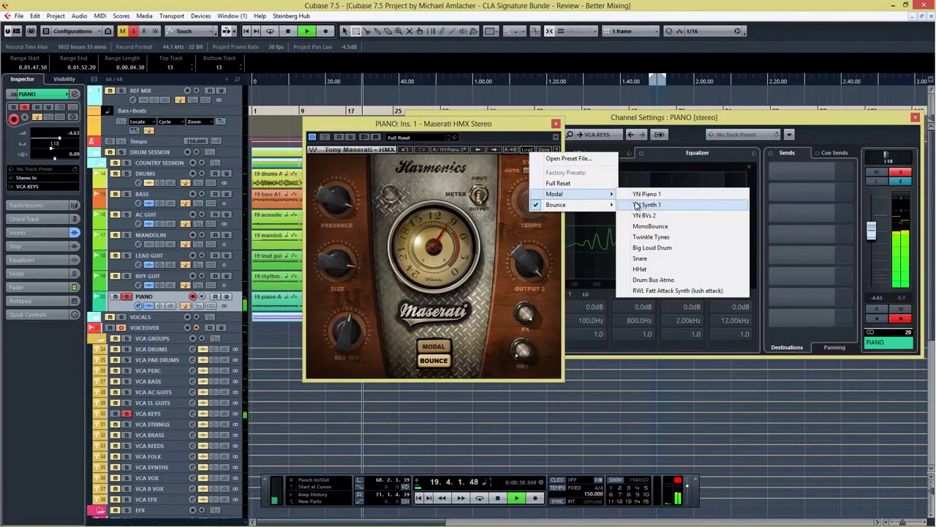
{"action": "left_click", "coordinate": [629, 195]}
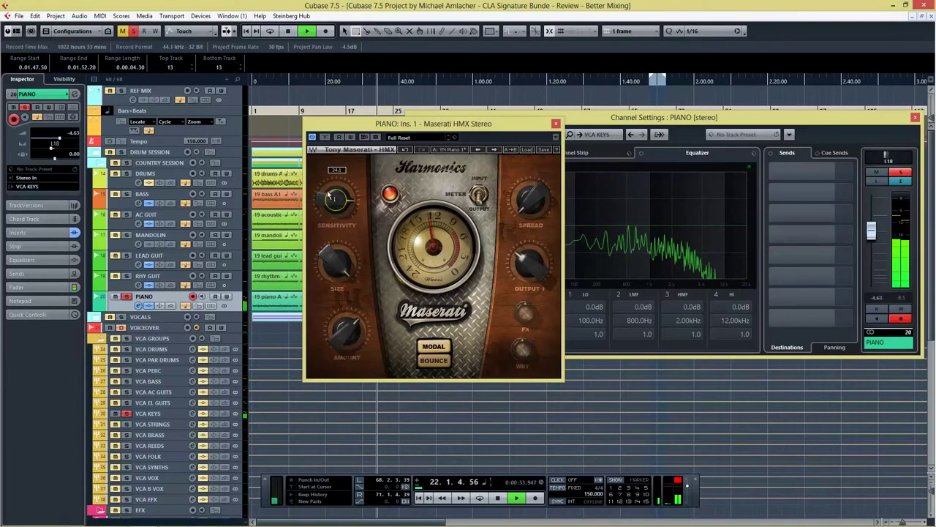
{"action": "left_click_drag", "start_coordinate": [335, 222], "coordinate": [317, 241]}
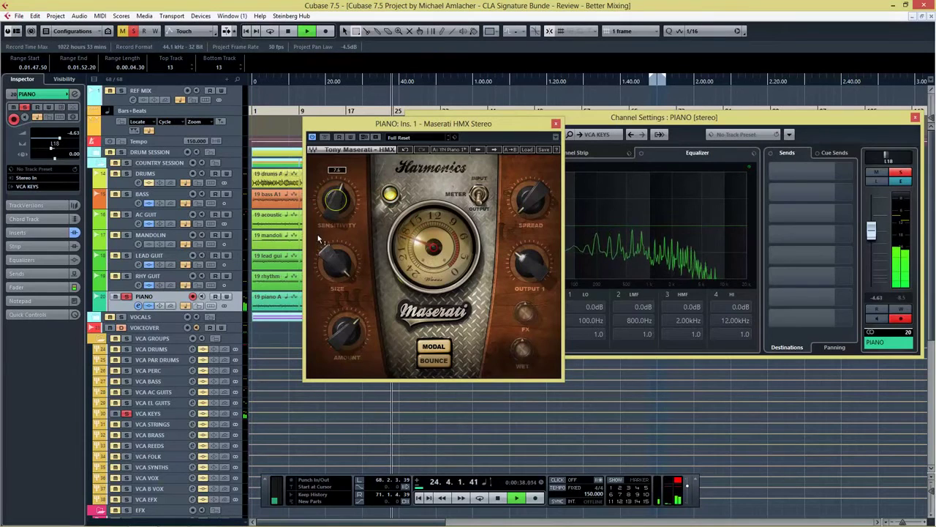
Compare the piano with HMX bypassed and active during playback, finishing with HMX active and playback stopped
{"action": "left_click", "coordinate": [326, 138]}
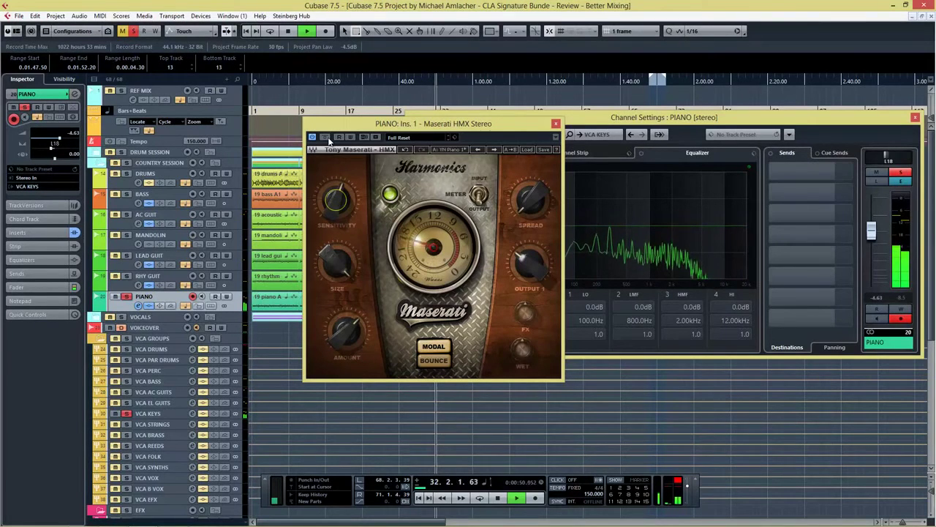
{"action": "left_click", "coordinate": [324, 137]}
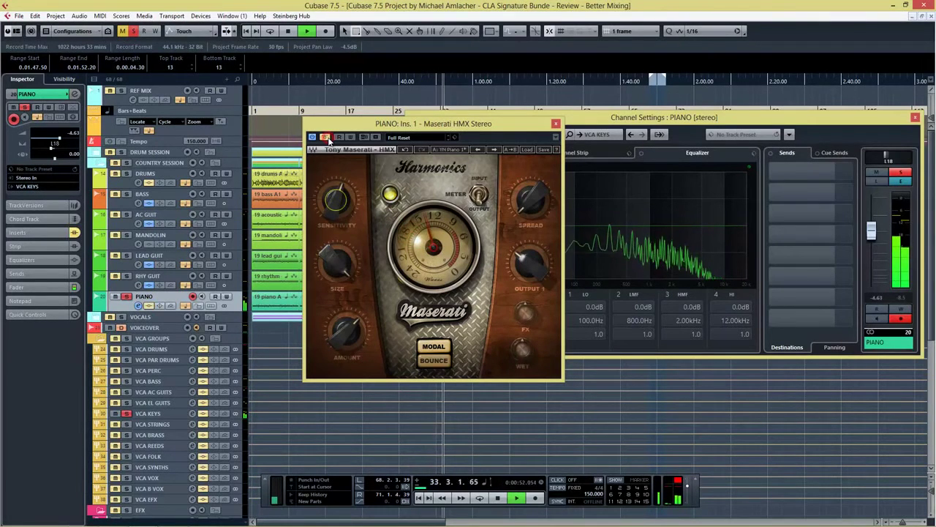
{"action": "left_click", "coordinate": [325, 136]}
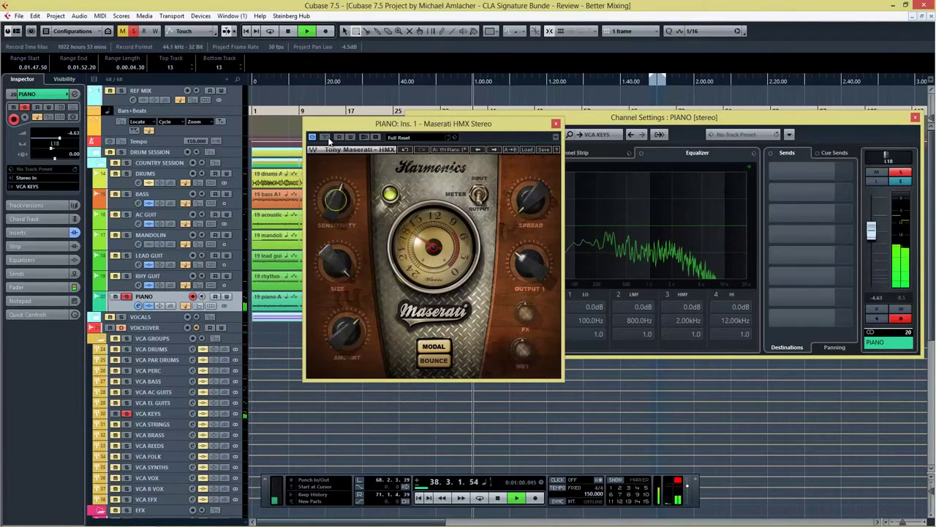
{"action": "key", "text": "space"}
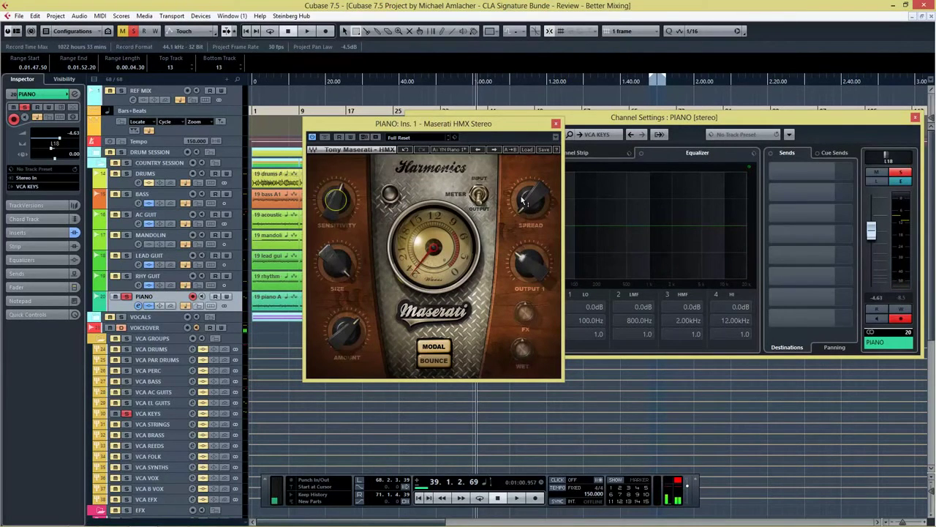
Close the Maserati HMX window and unsolo the PIANO track
{"action": "left_click_drag", "start_coordinate": [500, 125], "coordinate": [472, 132]}
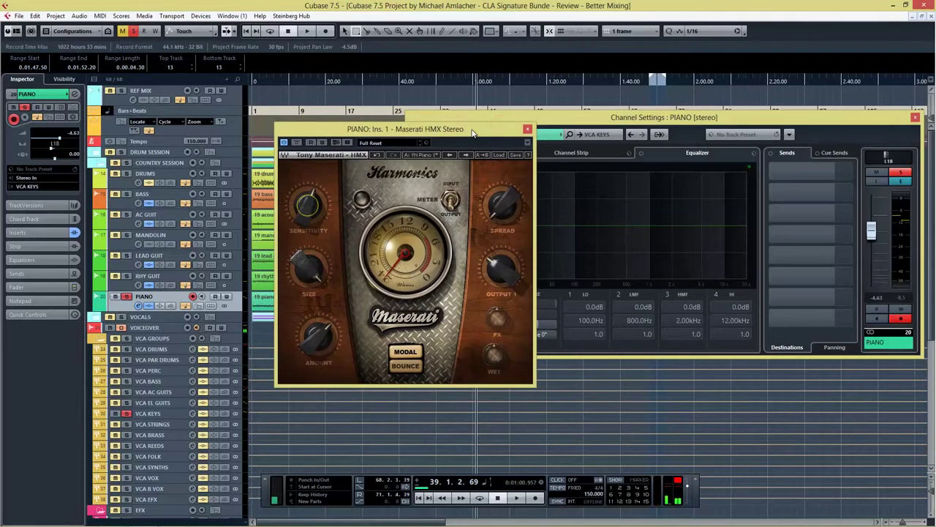
{"action": "left_click", "coordinate": [528, 129]}
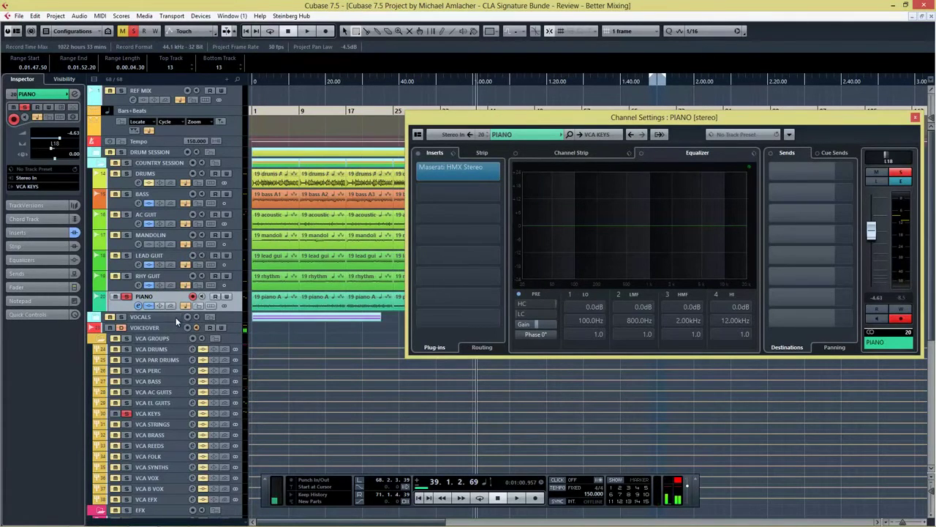
{"action": "left_click", "coordinate": [127, 297]}
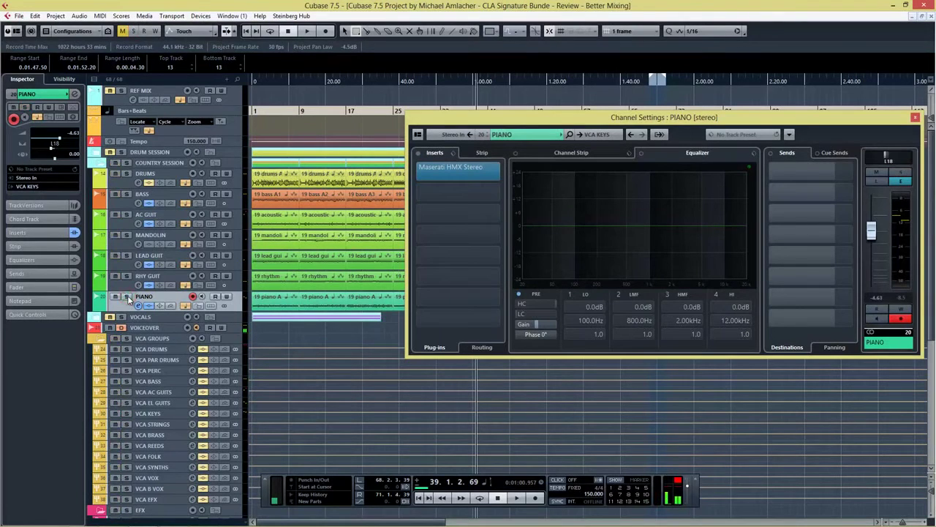
Open the Maserati GRP insert on the DRUMS track and solo the drums from the project start
{"action": "left_click", "coordinate": [164, 176]}
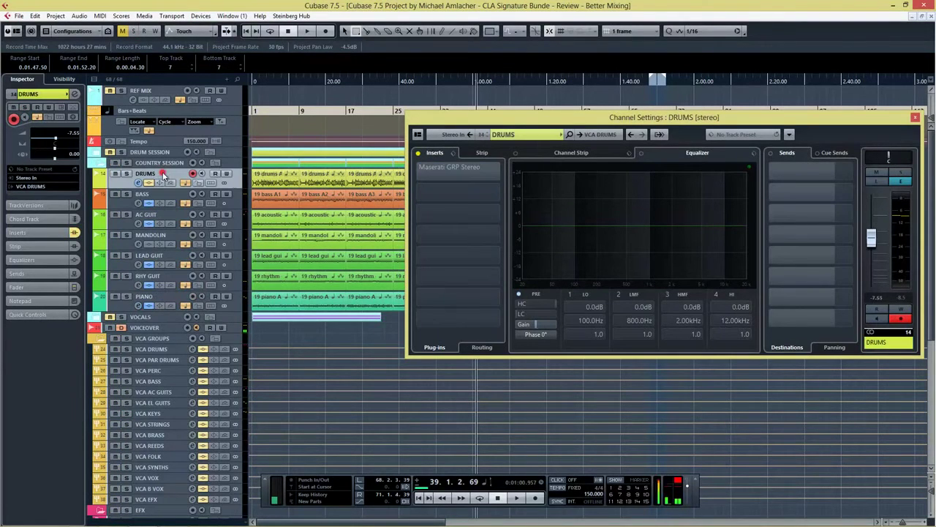
{"action": "left_click", "coordinate": [460, 173]}
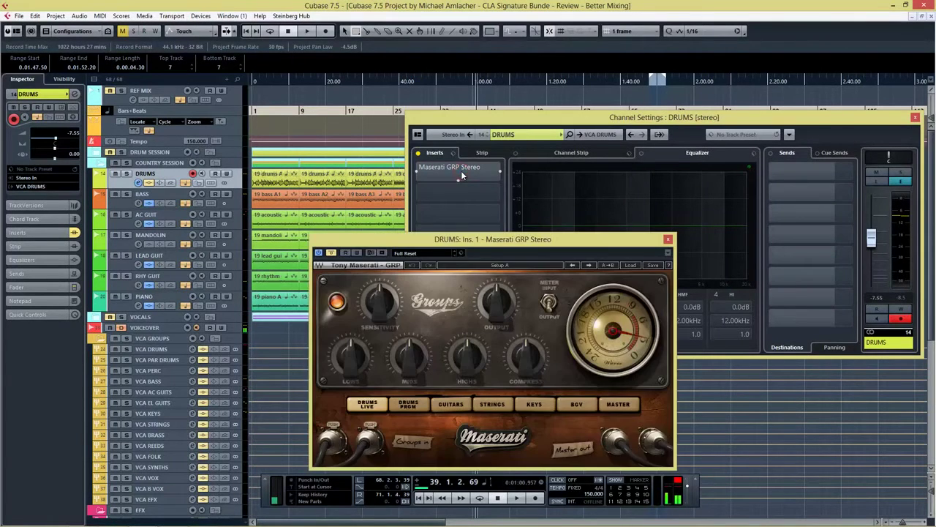
{"action": "left_click_drag", "start_coordinate": [539, 255], "coordinate": [508, 135]}
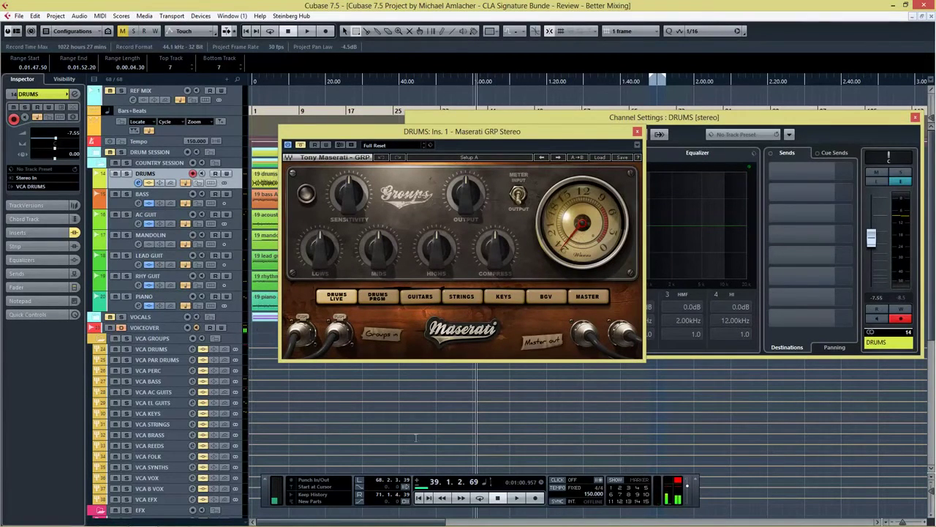
{"action": "left_click", "coordinate": [419, 500]}
{"action": "key", "text": "s"}
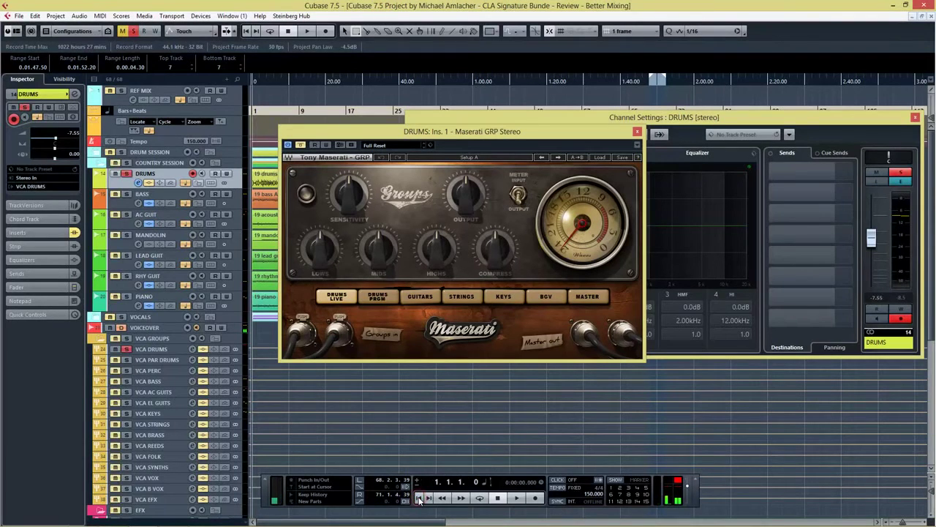
{"action": "left_click_drag", "start_coordinate": [397, 139], "coordinate": [438, 145]}
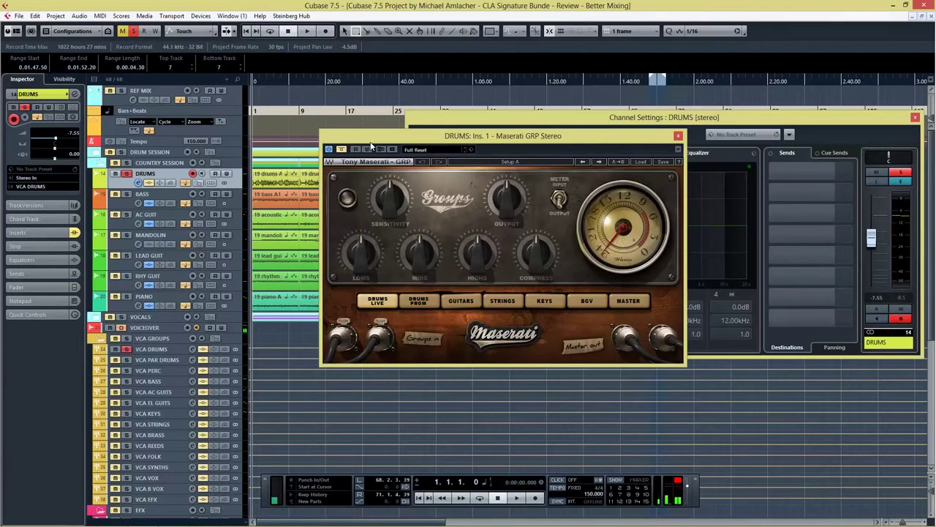
Play the drums with GRP sensitivity at 12.4, compress at about 45 and reduced highs and output, comparing against bypass
{"action": "key", "text": "space"}
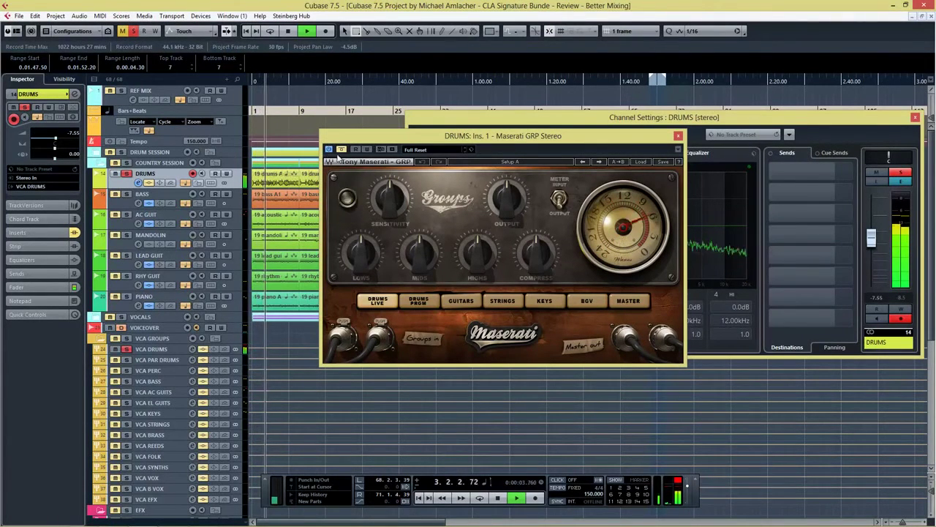
{"action": "left_click", "coordinate": [390, 202]}
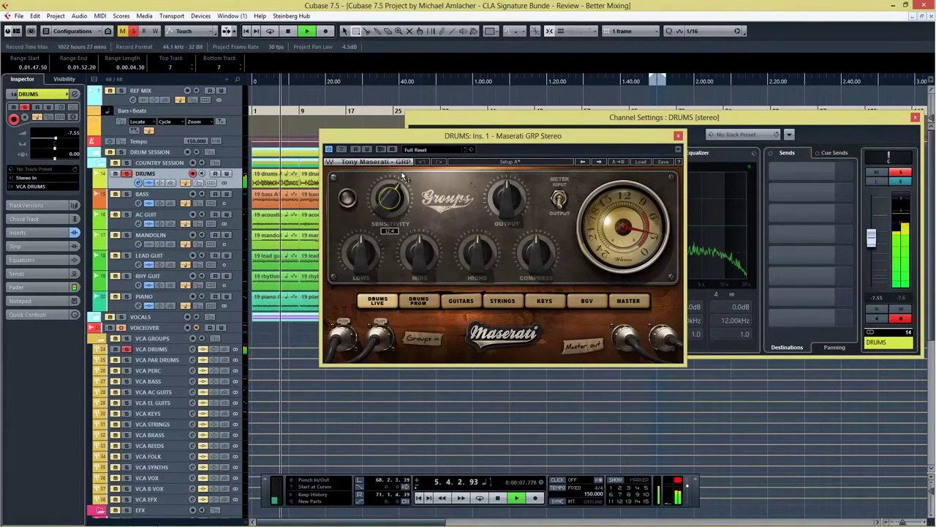
{"action": "left_click", "coordinate": [470, 256]}
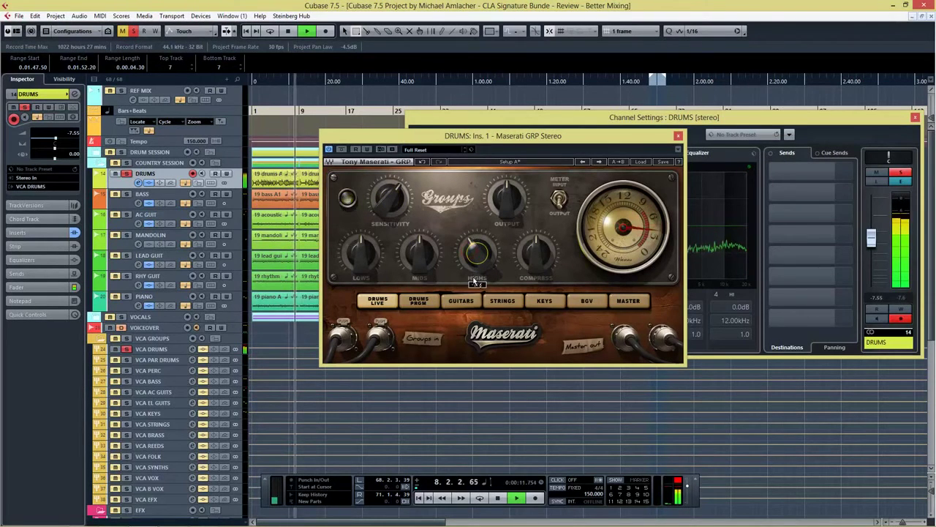
{"action": "left_click", "coordinate": [534, 268]}
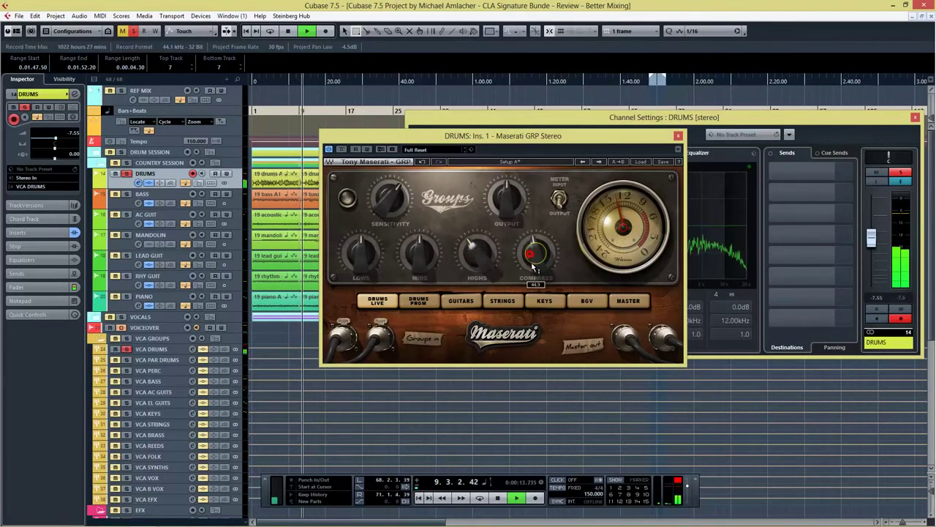
{"action": "left_click", "coordinate": [508, 202]}
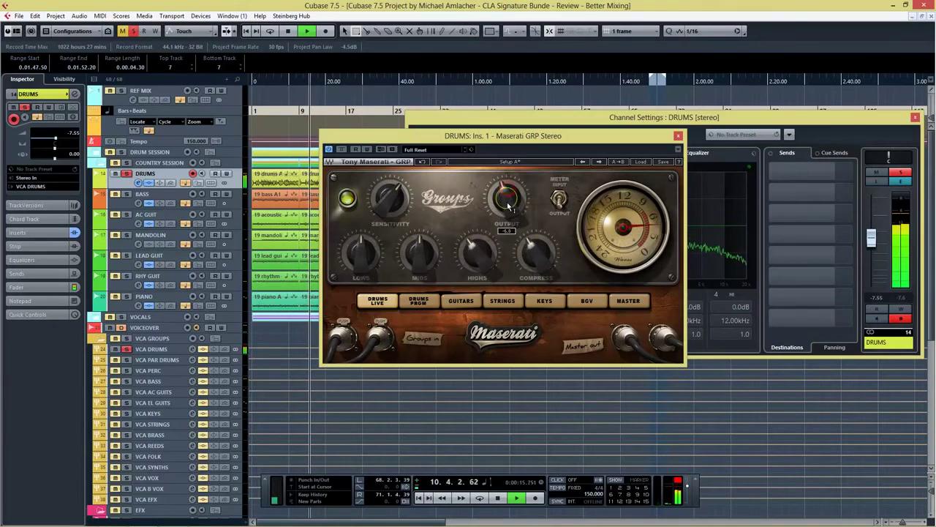
{"action": "left_click", "coordinate": [342, 150]}
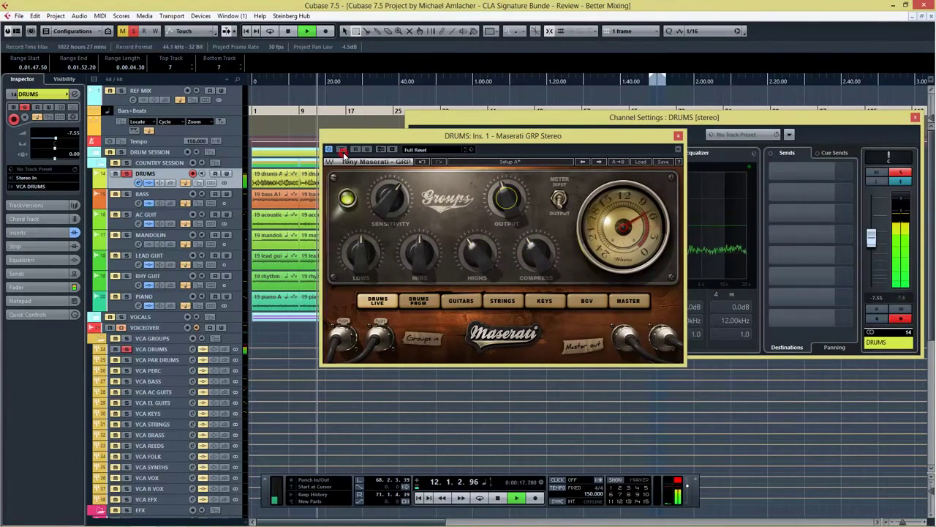
{"action": "left_click", "coordinate": [341, 149]}
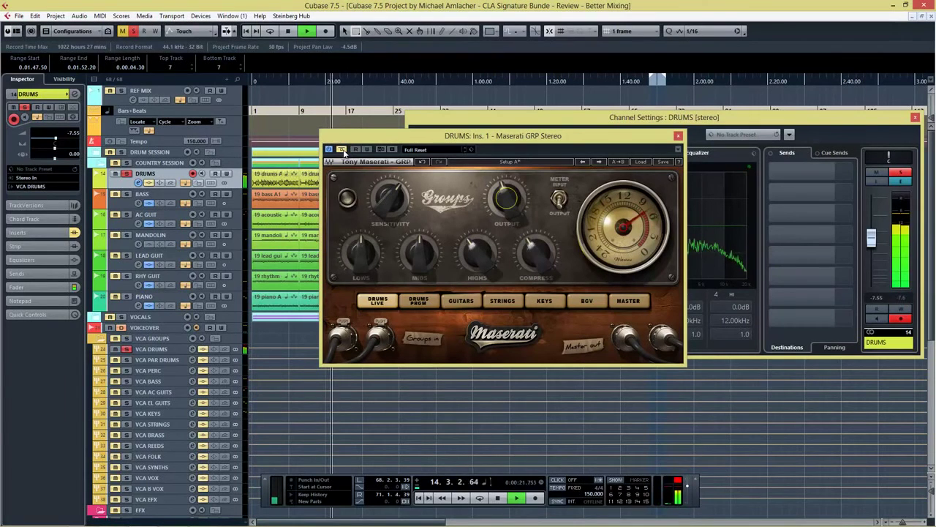
Load the More Mash Drums preset in GRP, lower its sensitivity, switch to Drums Live mode and stop playback after auditioning
{"action": "left_click", "coordinate": [641, 161]}
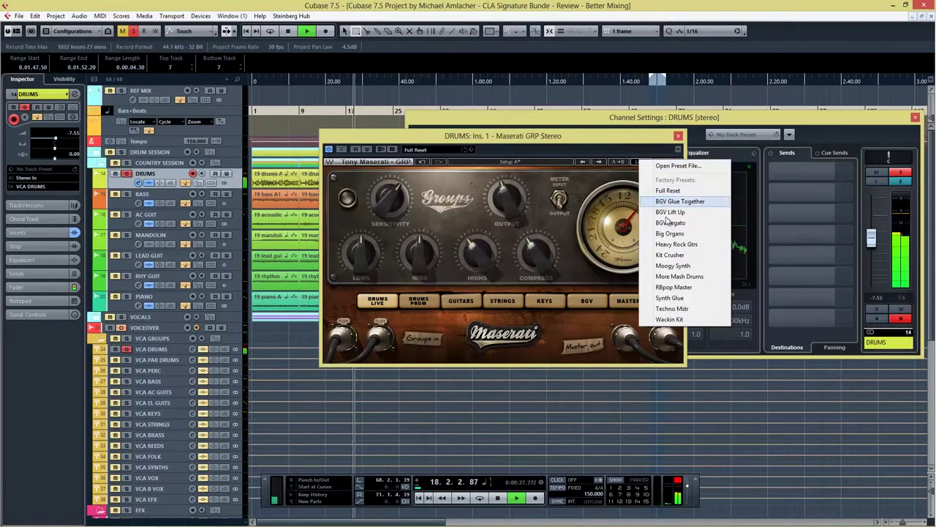
{"action": "left_click", "coordinate": [683, 277]}
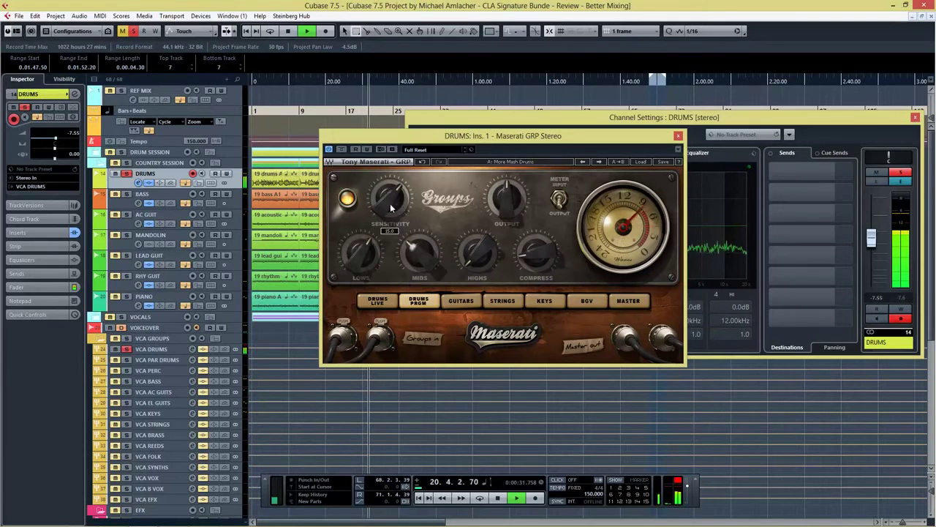
{"action": "mouse_move", "coordinate": [379, 207]}
{"action": "left_mouse_down"}
{"action": "mouse_move", "coordinate": [380, 238]}
{"action": "mouse_move", "coordinate": [392, 218]}
{"action": "left_mouse_up"}
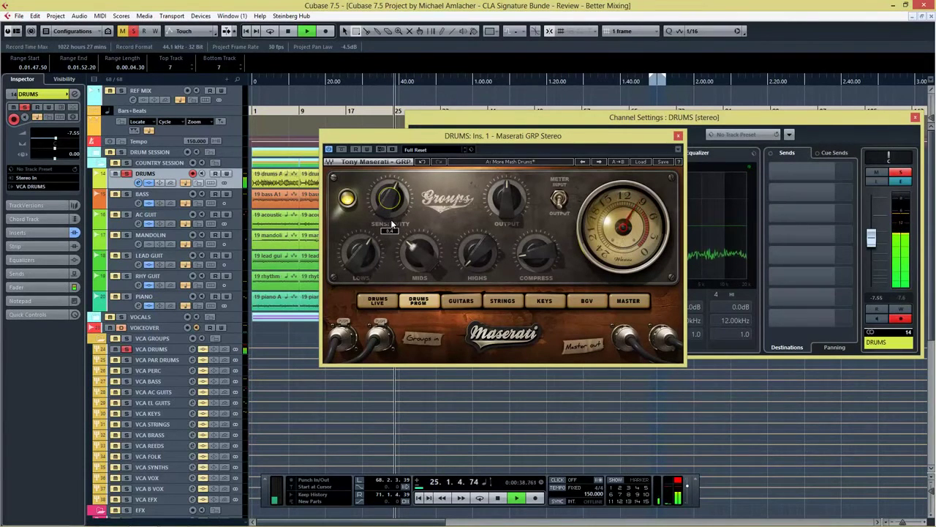
{"action": "left_click", "coordinate": [346, 150]}
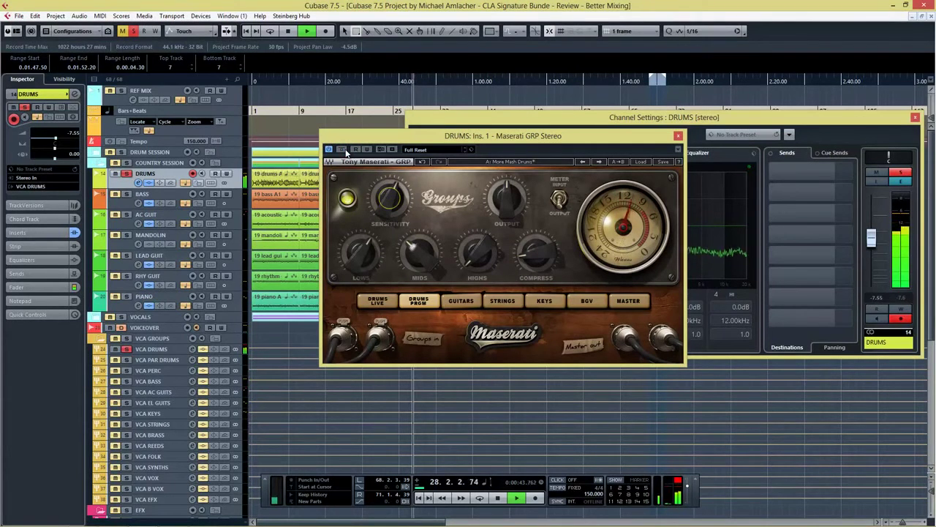
{"action": "left_click", "coordinate": [413, 301]}
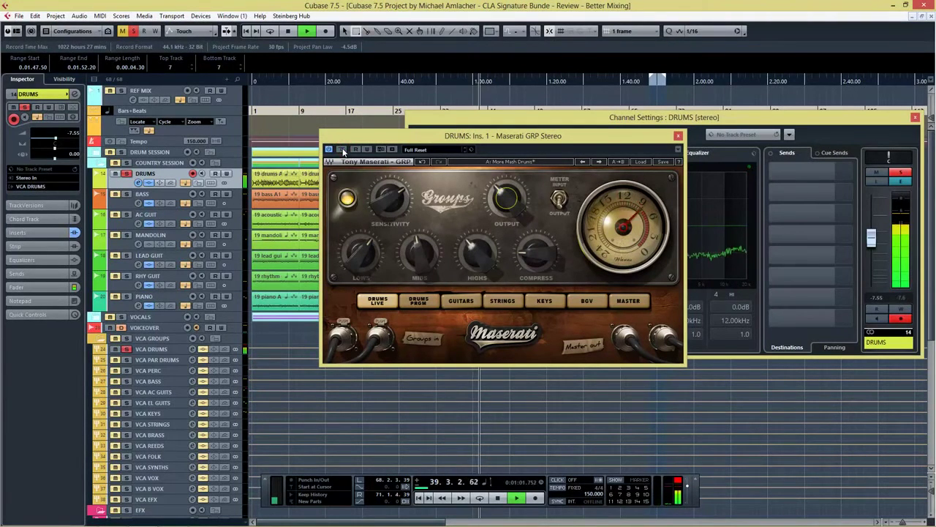
{"action": "key", "text": "space"}
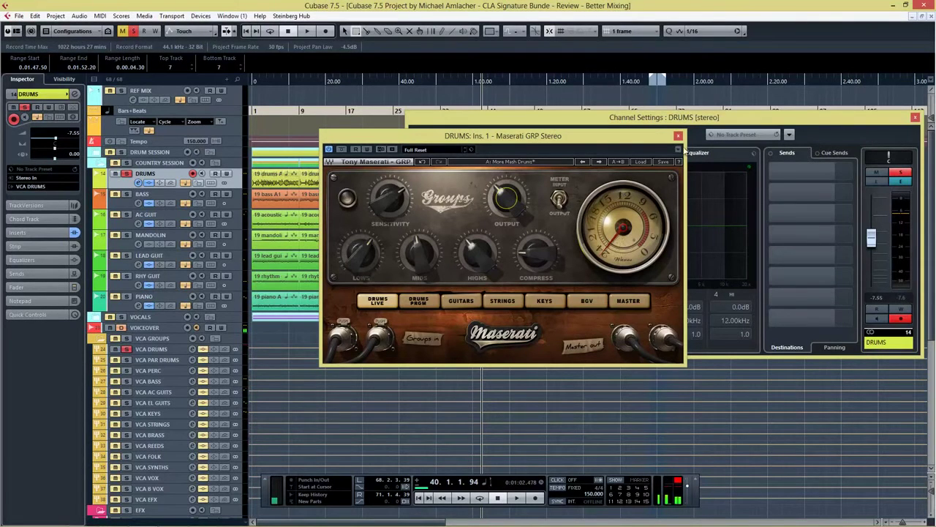
Close the Maserati GRP and DRUMS channel settings windows and unsolo the DRUMS track
{"action": "left_click", "coordinate": [677, 136]}
{"action": "left_click", "coordinate": [915, 117]}
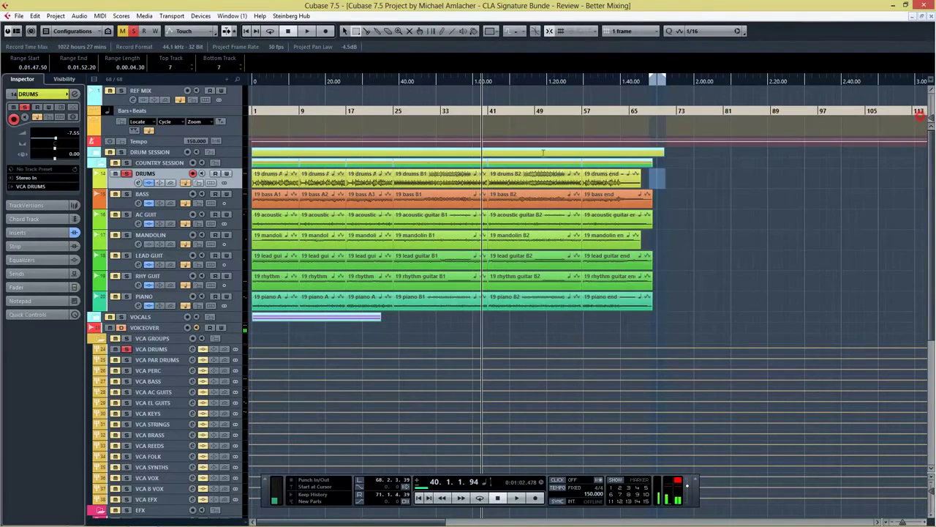
{"action": "left_click", "coordinate": [125, 174]}
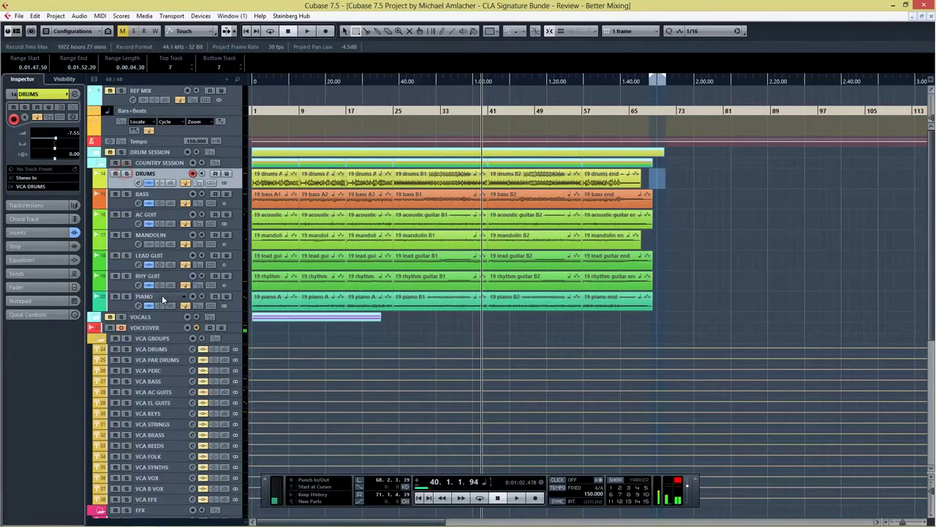
In the mixer, select the DRUMS, BASS, AC GUIT, LEAD GUIT, RHY GUIT and PIANO channels together, leaving out MANDOLIN
{"action": "key", "text": "F3"}
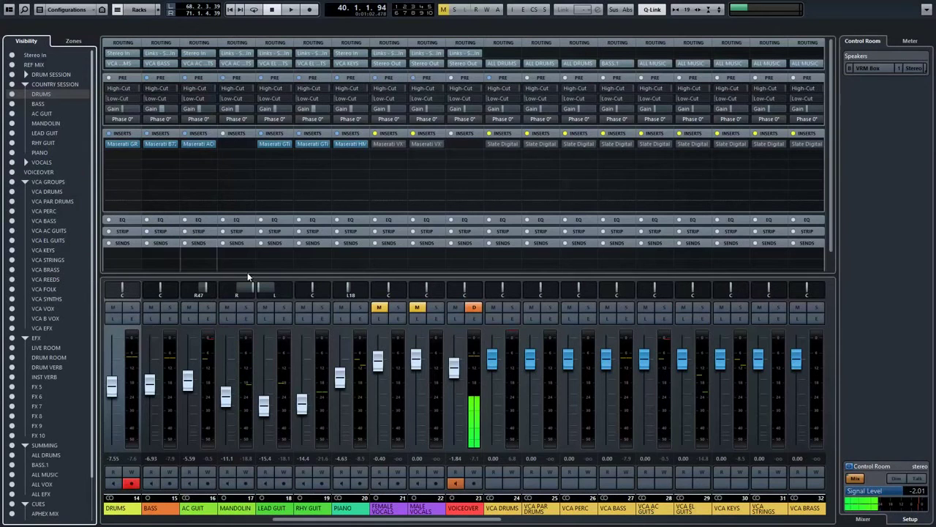
{"action": "left_click_drag", "start_coordinate": [429, 521], "coordinate": [334, 524]}
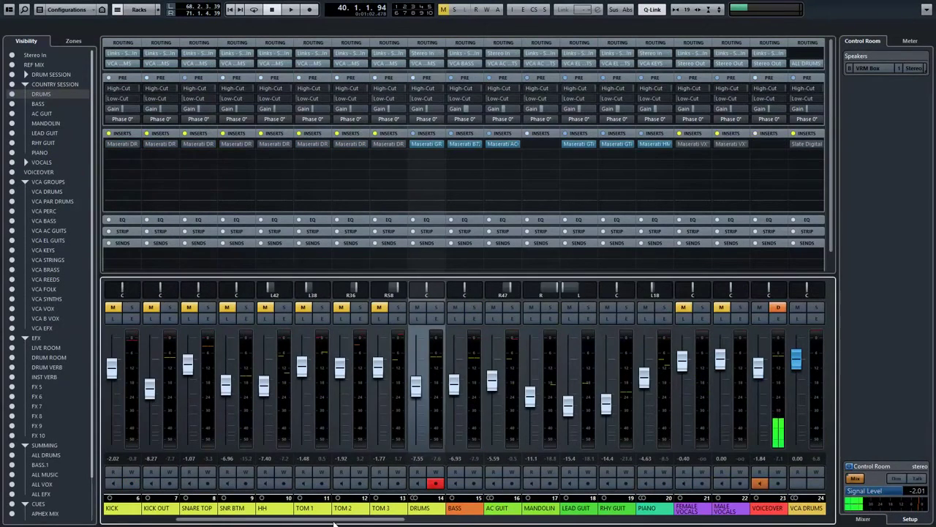
{"action": "left_click", "coordinate": [648, 510], "text": "shift"}
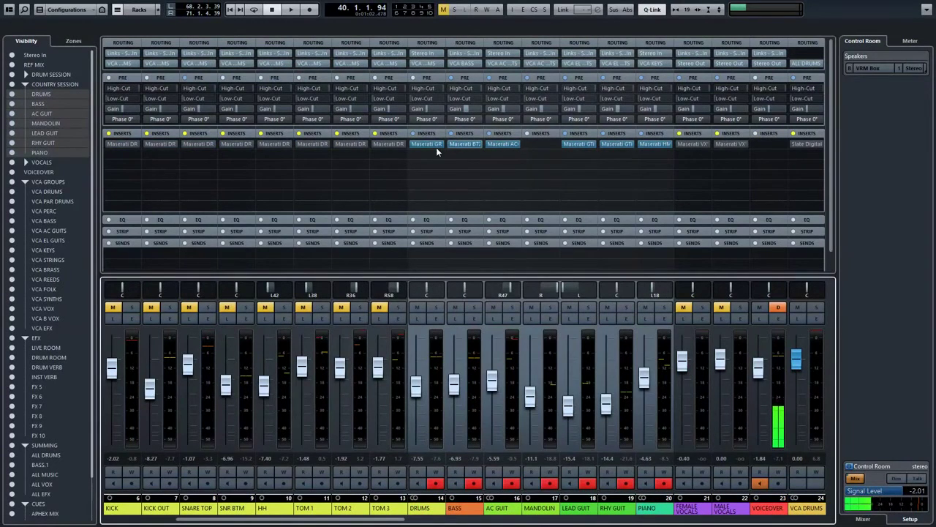
{"action": "left_click", "coordinate": [409, 143]}
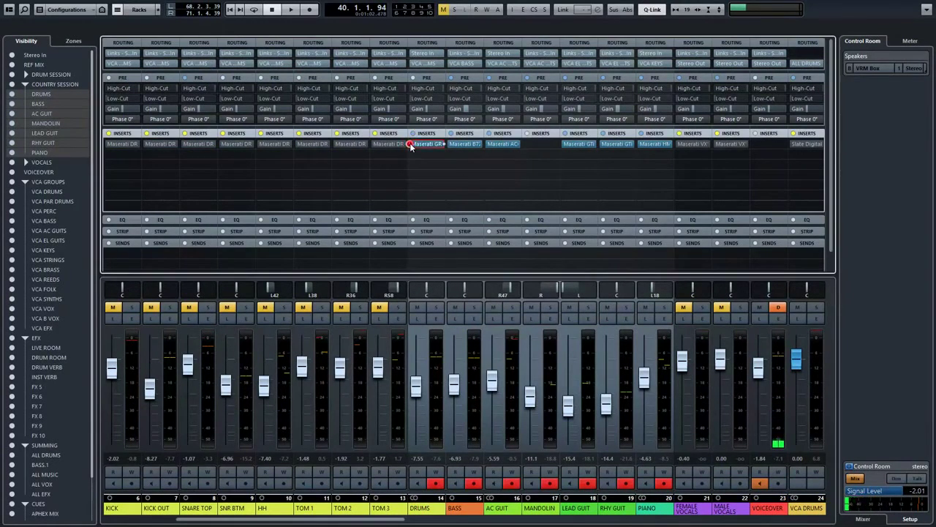
{"action": "left_click", "coordinate": [538, 507]}
{"action": "left_click", "coordinate": [596, 508]}
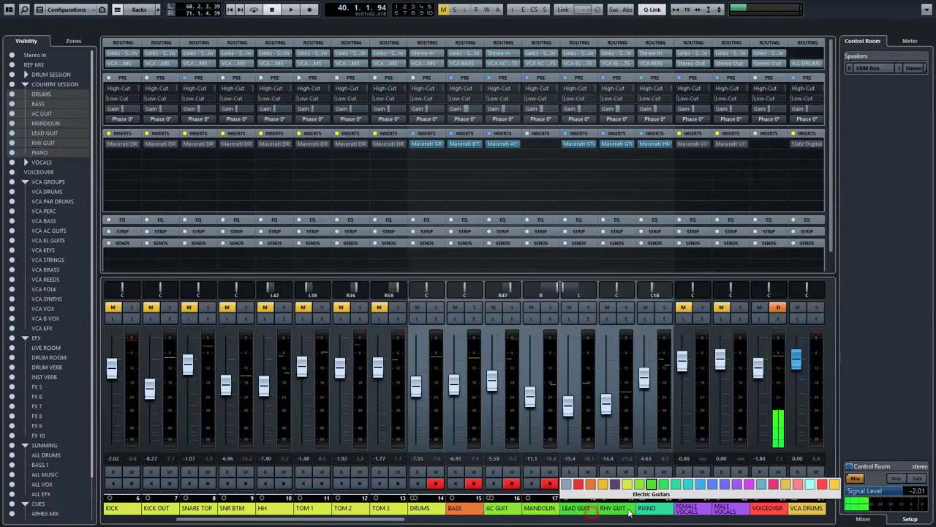
{"action": "left_click", "coordinate": [658, 515]}
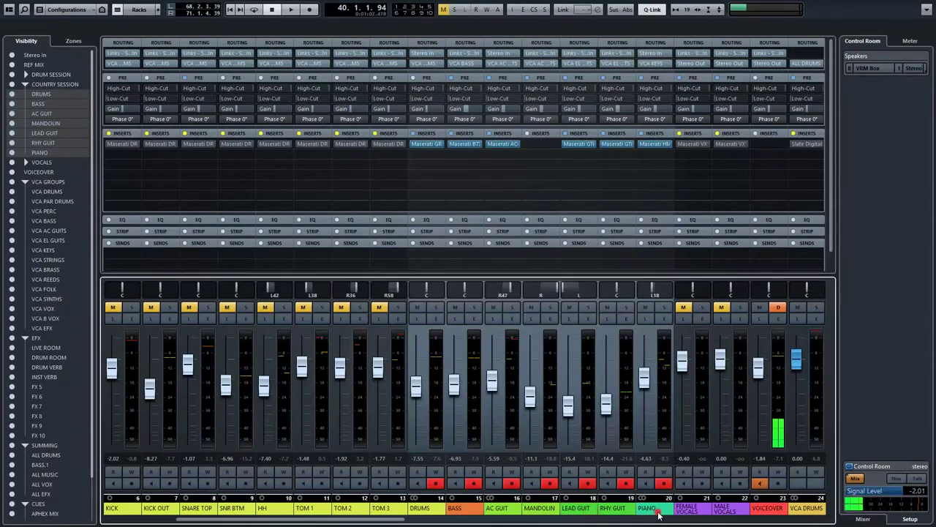
{"action": "left_click", "coordinate": [574, 508]}
{"action": "left_click", "coordinate": [496, 512], "text": "ctrl"}
{"action": "left_click", "coordinate": [454, 508], "text": "ctrl"}
{"action": "left_click", "coordinate": [419, 508], "text": "ctrl"}
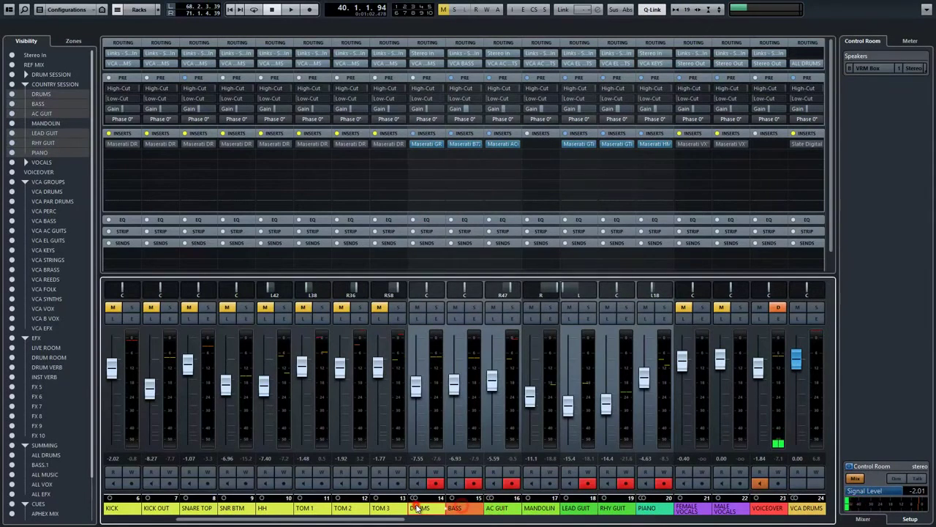
Play the country session while toggling the selected channels' inserts between bypassed and active, then stop and return to the project window
{"action": "left_click", "coordinate": [412, 135]}
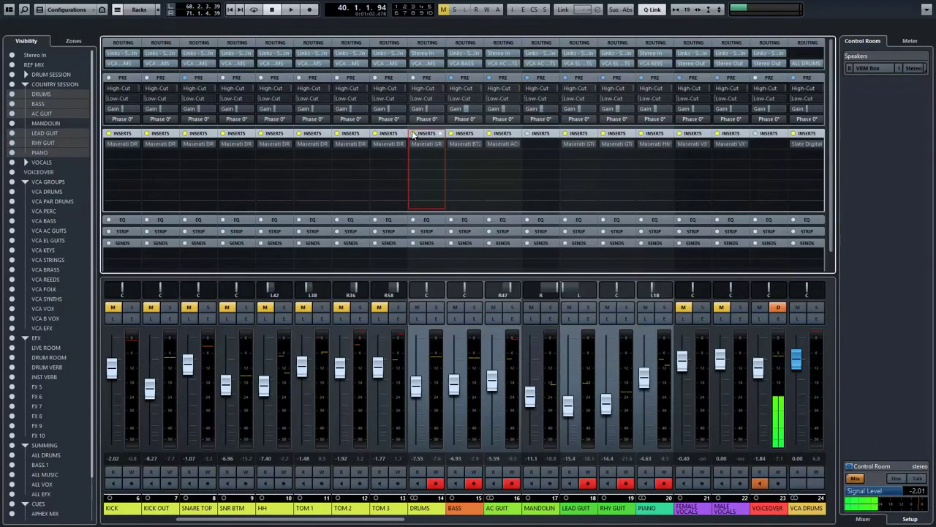
{"action": "key", "text": "space"}
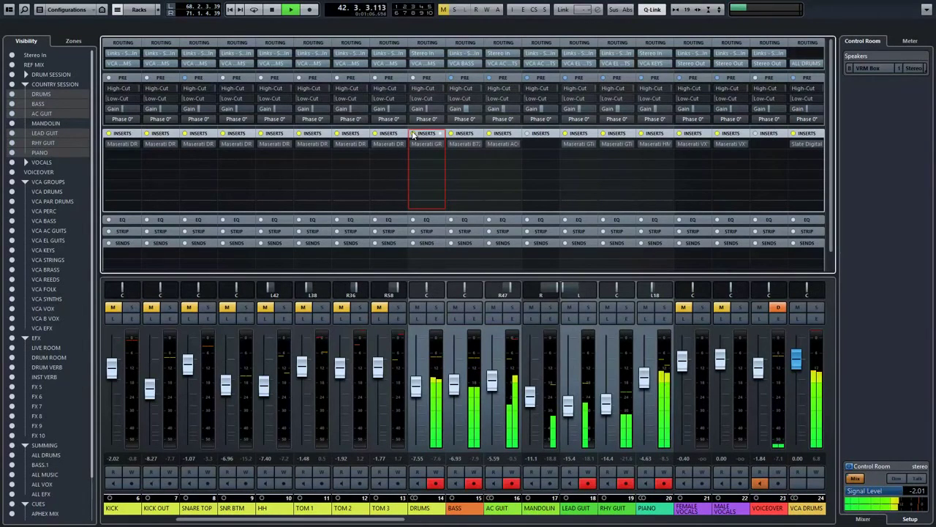
{"action": "left_click", "coordinate": [413, 134]}
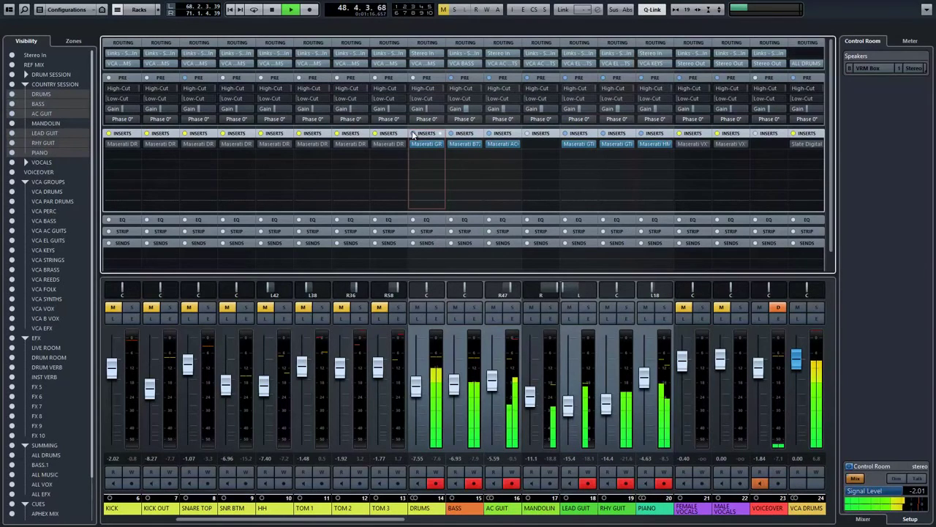
{"action": "left_click", "coordinate": [413, 133]}
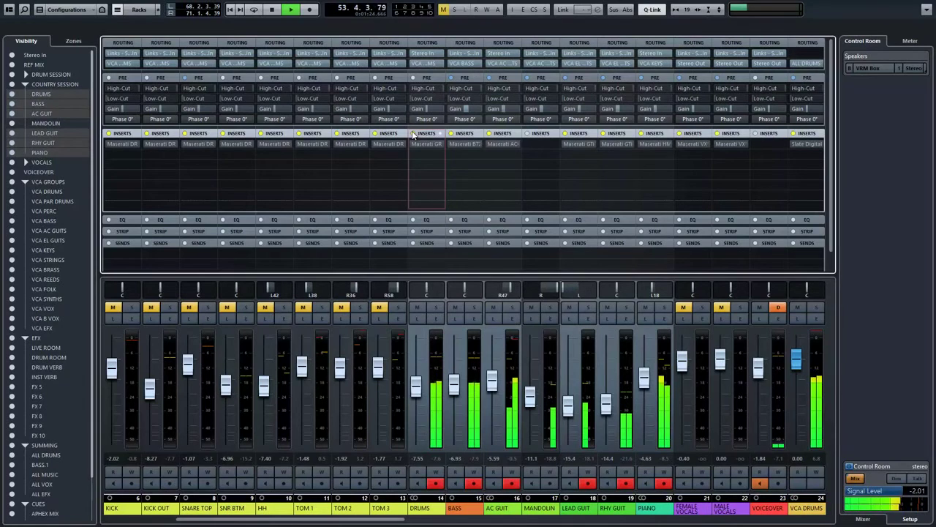
{"action": "left_click", "coordinate": [414, 134]}
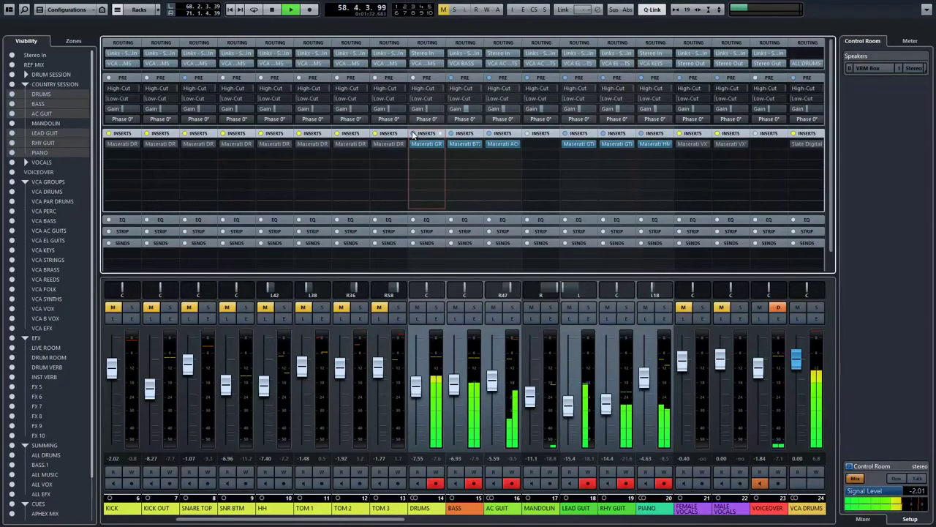
{"action": "key", "text": "space"}
{"action": "key", "text": "F3"}
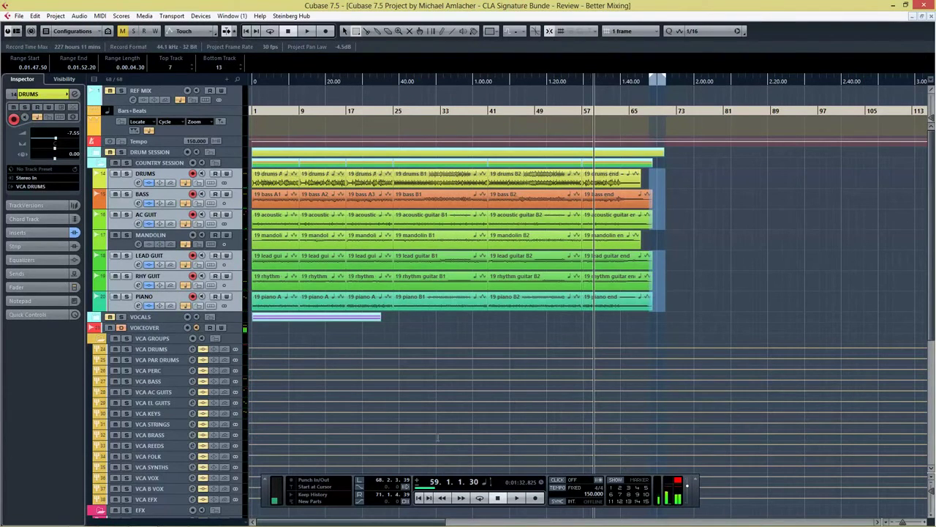
Return to the project start, mute and collapse the COUNTRY SESSION folder, and expand the VOCALS folder
{"action": "left_click", "coordinate": [418, 497]}
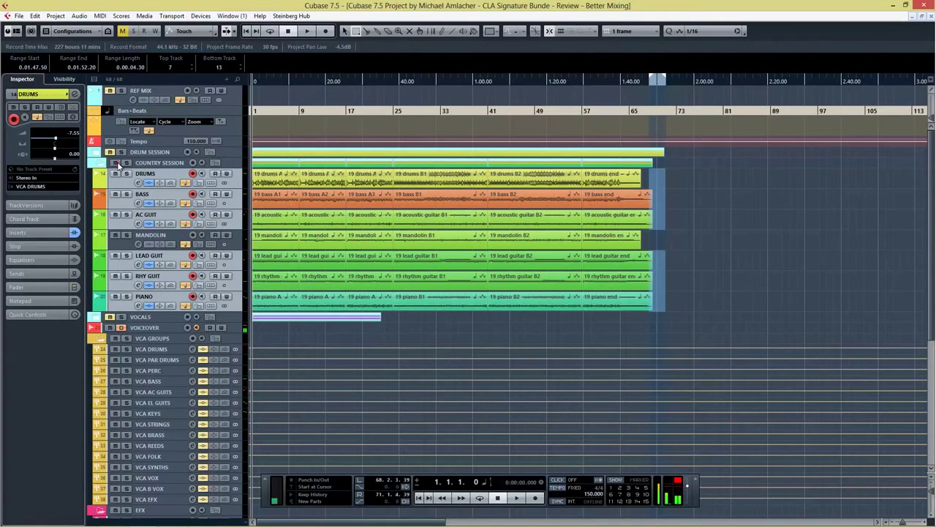
{"action": "left_click", "coordinate": [151, 164]}
{"action": "left_click", "coordinate": [101, 164]}
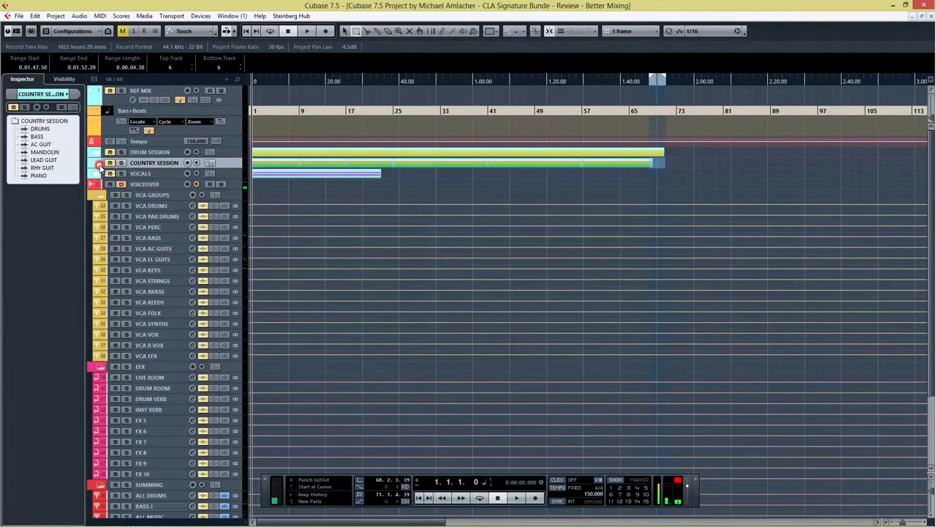
{"action": "left_click", "coordinate": [157, 172]}
{"action": "left_click", "coordinate": [97, 177]}
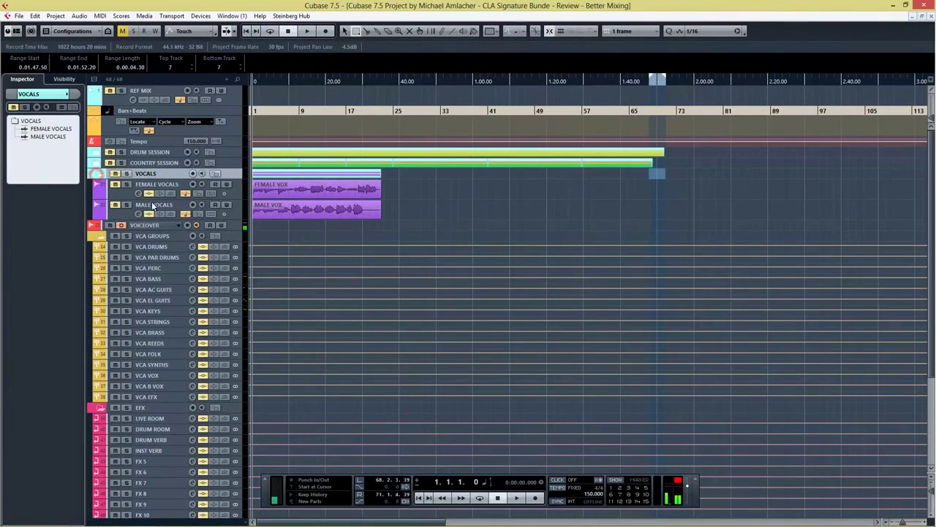
Unmute the FEMALE VOCALS track and open its Maserati VX1 insert from the channel settings
{"action": "left_click", "coordinate": [160, 188]}
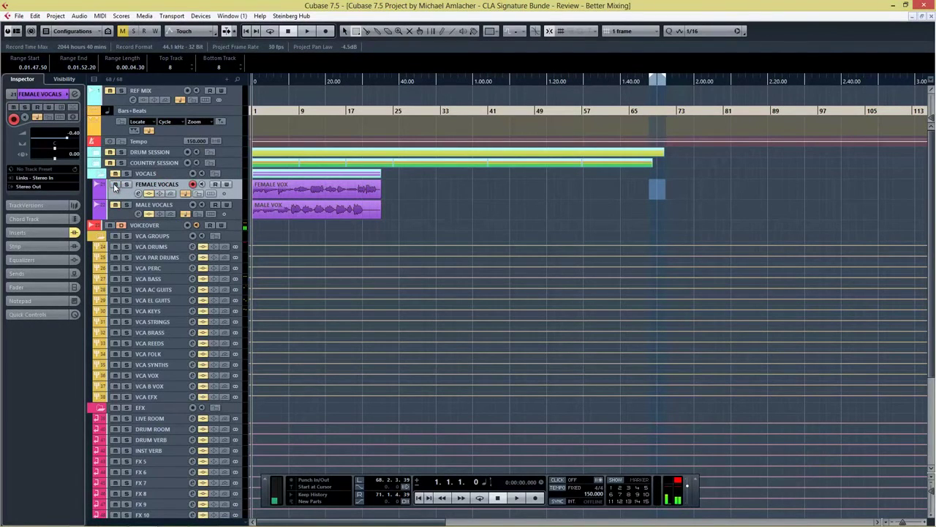
{"action": "left_click", "coordinate": [114, 186]}
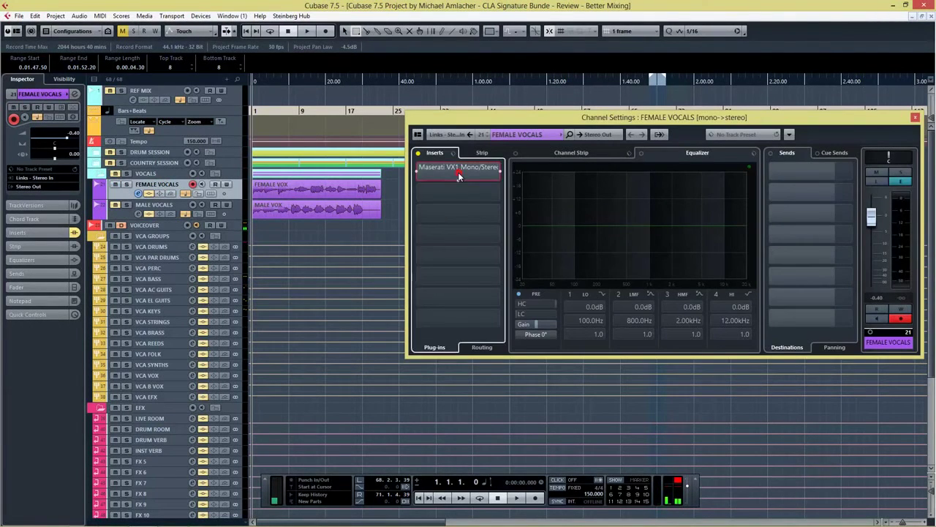
{"action": "left_click", "coordinate": [458, 168]}
{"action": "left_click_drag", "start_coordinate": [480, 162], "coordinate": [609, 154]}
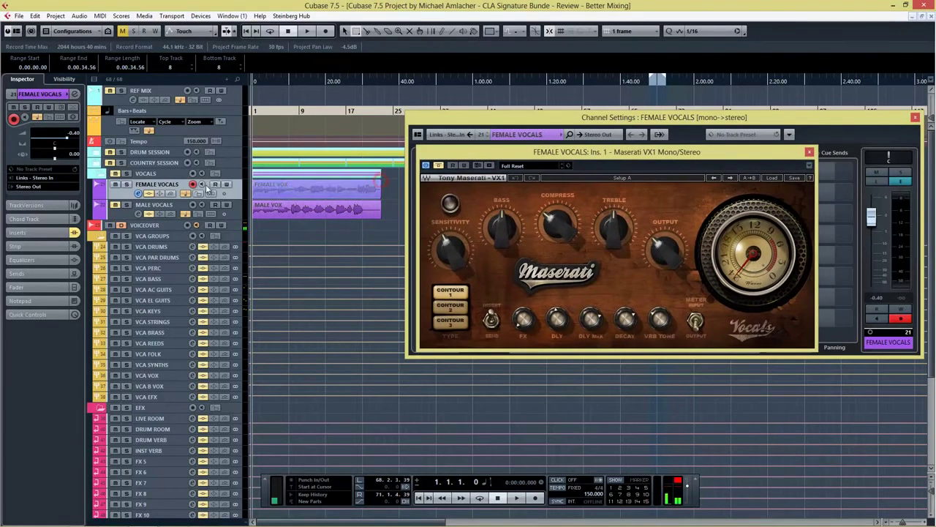
Set the locators to the FEMALE VOX clip, enable cycle mode and start playback
{"action": "key", "text": "p"}
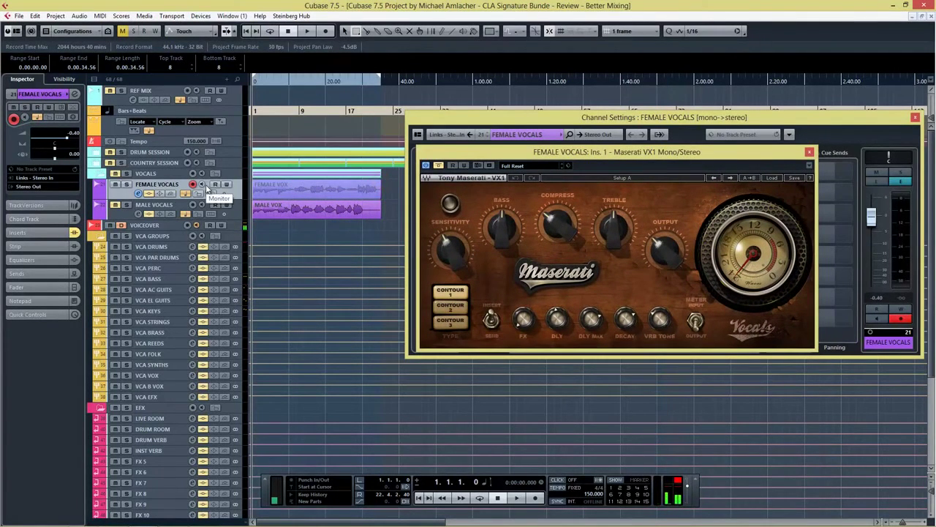
{"action": "key", "text": "KP_Divide"}
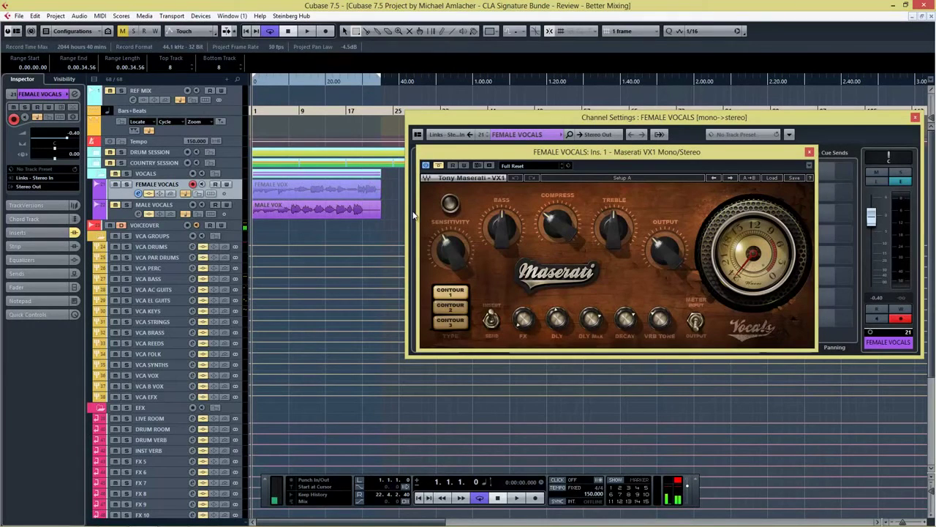
{"action": "key", "text": "space"}
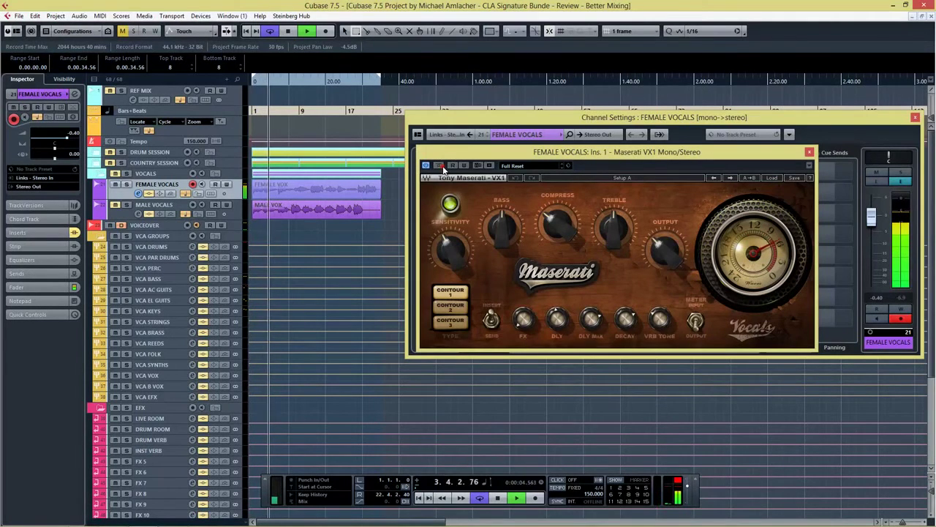
Audition the female vocals while adjusting VX1 sensitivity, treble and FX at about -10.4, compare with bypass, and stop playback
{"action": "mouse_move", "coordinate": [443, 247]}
{"action": "mouse_move", "coordinate": [443, 247]}
{"action": "left_mouse_down"}
{"action": "mouse_move", "coordinate": [448, 217]}
{"action": "mouse_move", "coordinate": [450, 230]}
{"action": "left_mouse_up"}
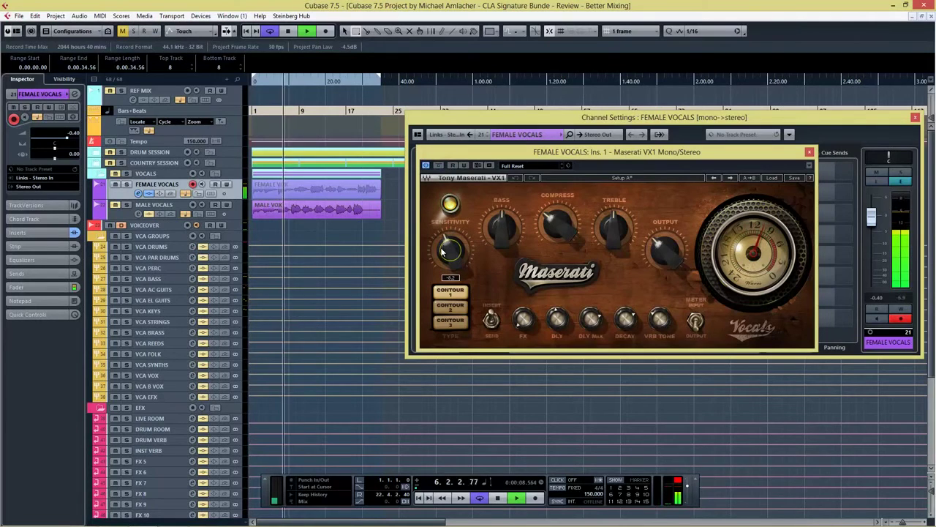
{"action": "mouse_move", "coordinate": [619, 222]}
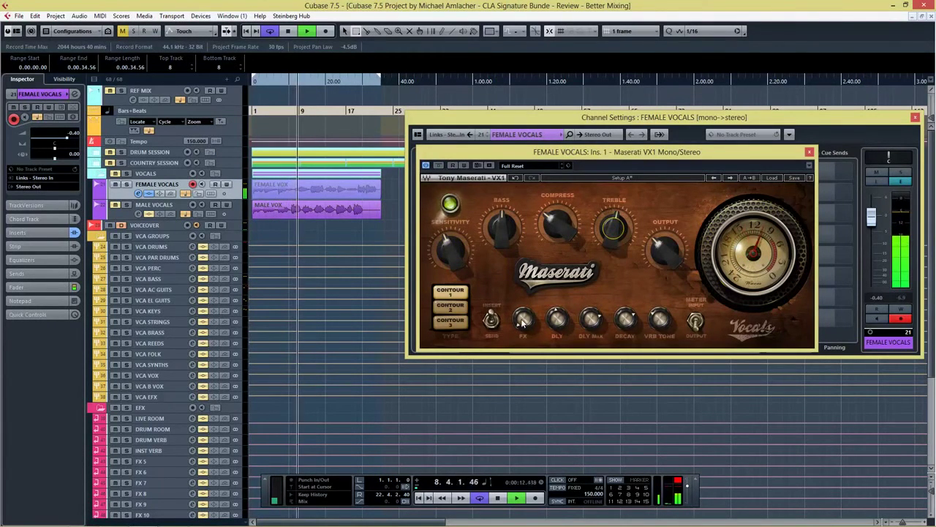
{"action": "mouse_move", "coordinate": [527, 300]}
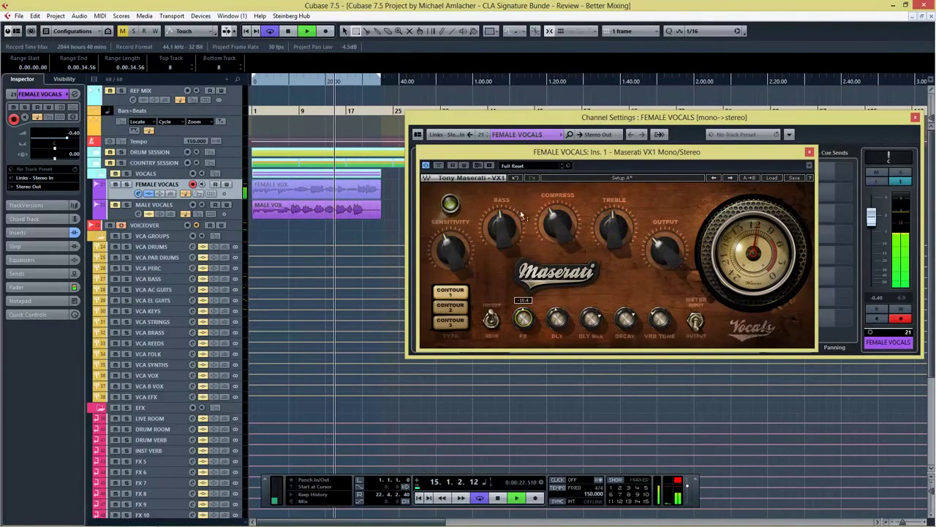
{"action": "left_click", "coordinate": [438, 167]}
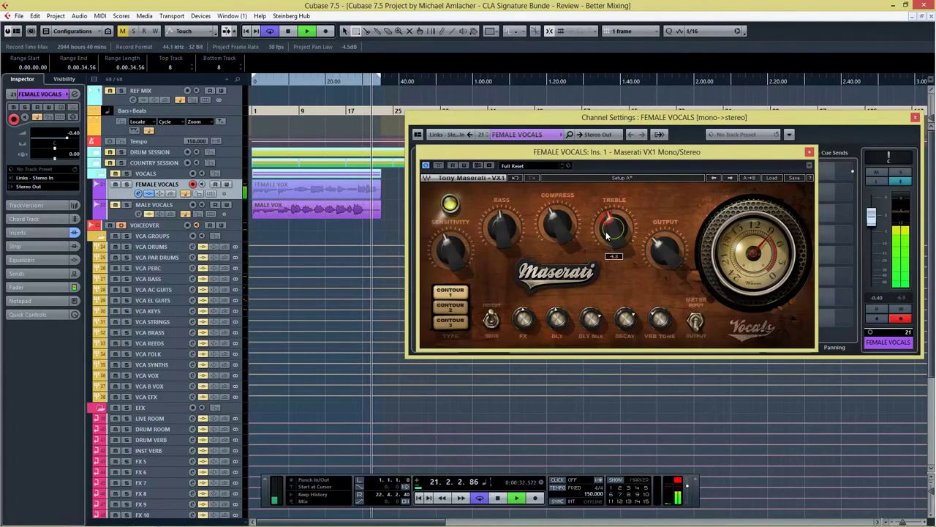
{"action": "key", "text": "space"}
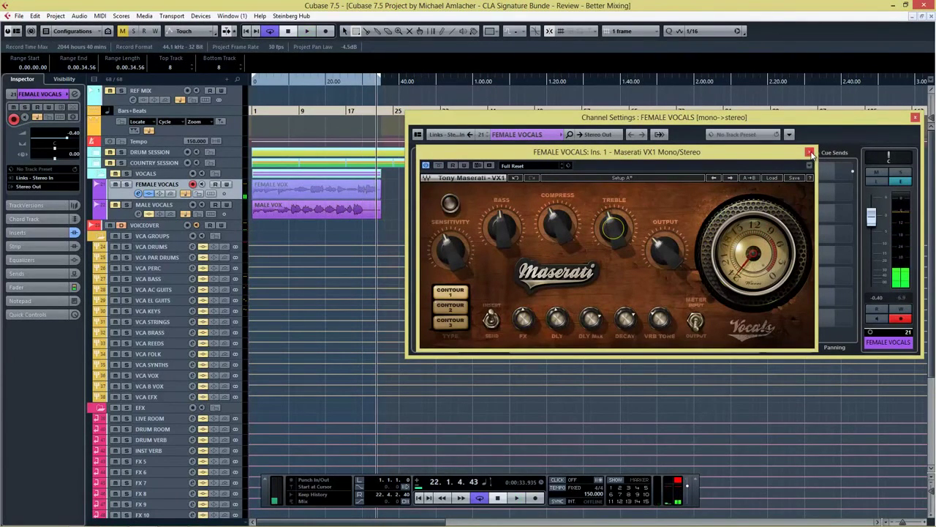
Close the female VX1 window, swap the mutes to hear only MALE VOCALS, and open that track's Maserati VX1 insert
{"action": "left_click", "coordinate": [809, 152]}
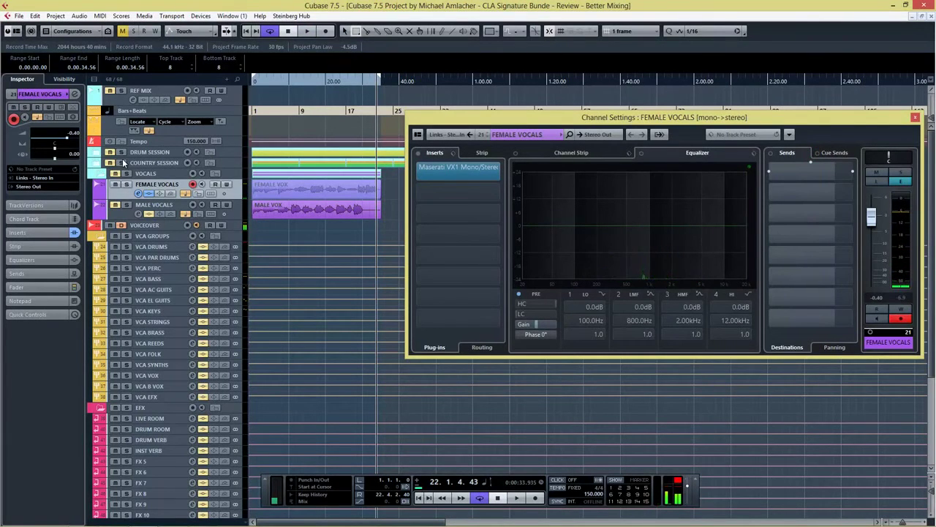
{"action": "left_click", "coordinate": [115, 183]}
{"action": "left_click", "coordinate": [115, 205]}
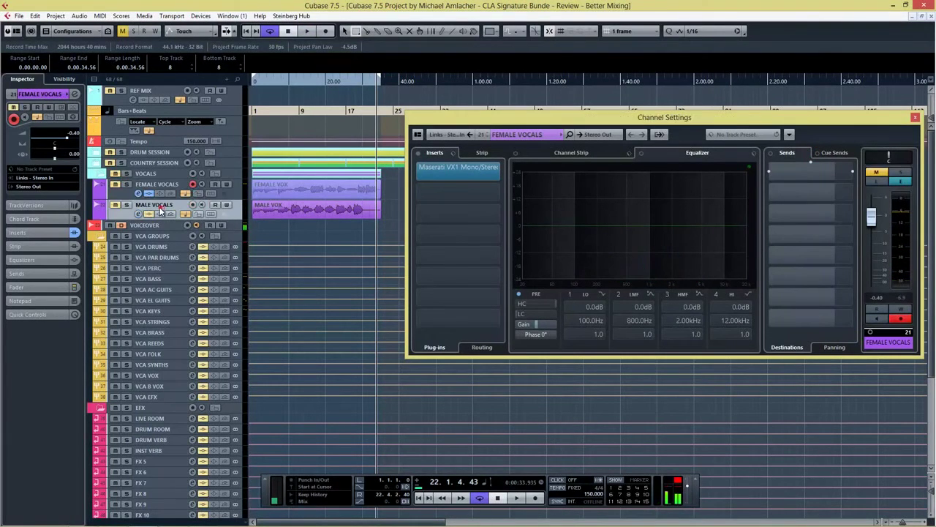
{"action": "left_click", "coordinate": [443, 169]}
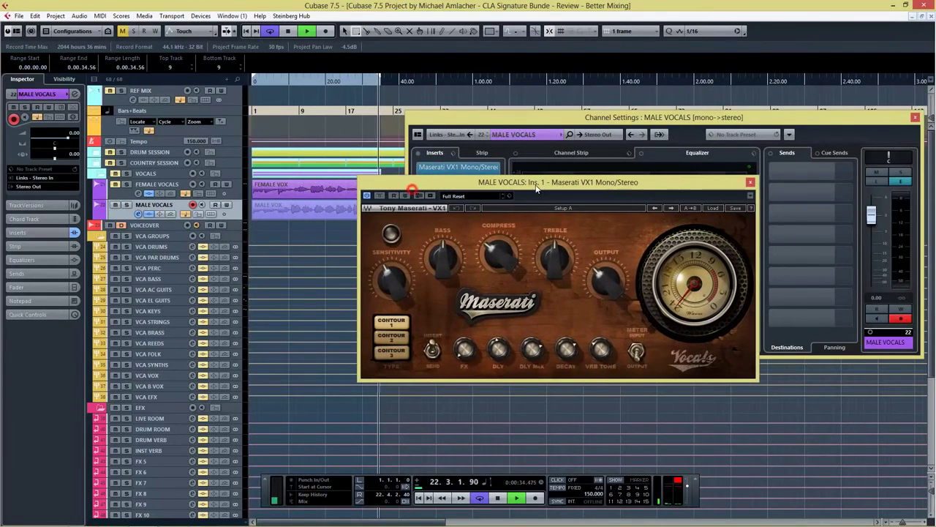
Play back MALE VOCALS from the start, adjusting the VX1 sensitivity and setting the delay mix to about 79 while auditioning bass and FX
{"action": "key", "text": "space"}
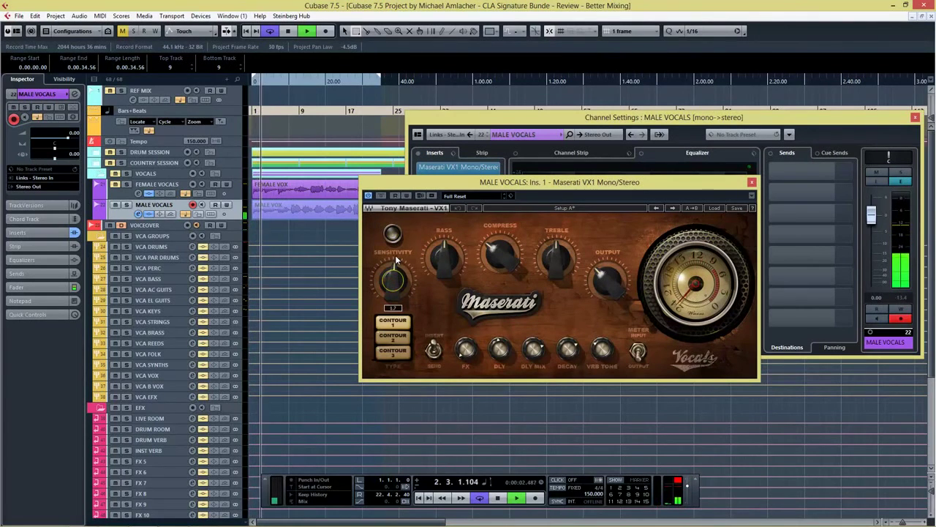
{"action": "left_click_drag", "start_coordinate": [396, 259], "coordinate": [411, 244]}
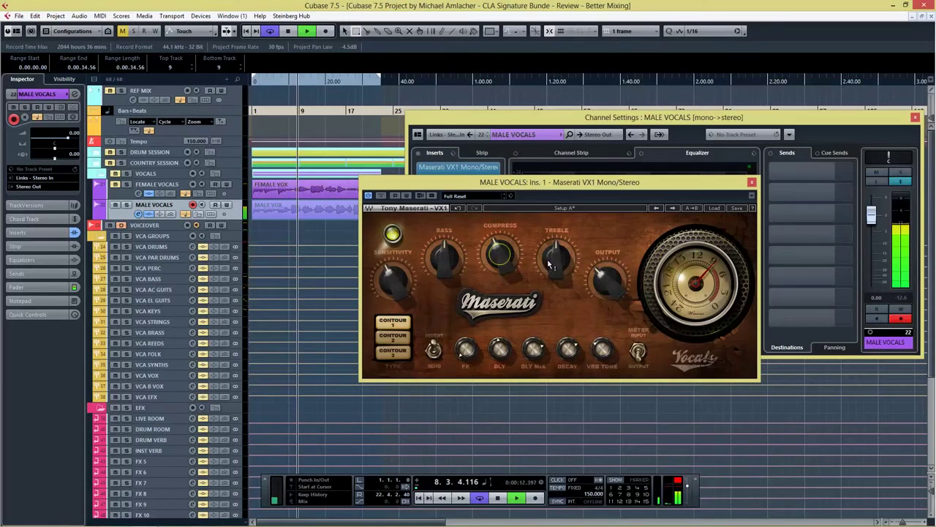
{"action": "left_click", "coordinate": [437, 266]}
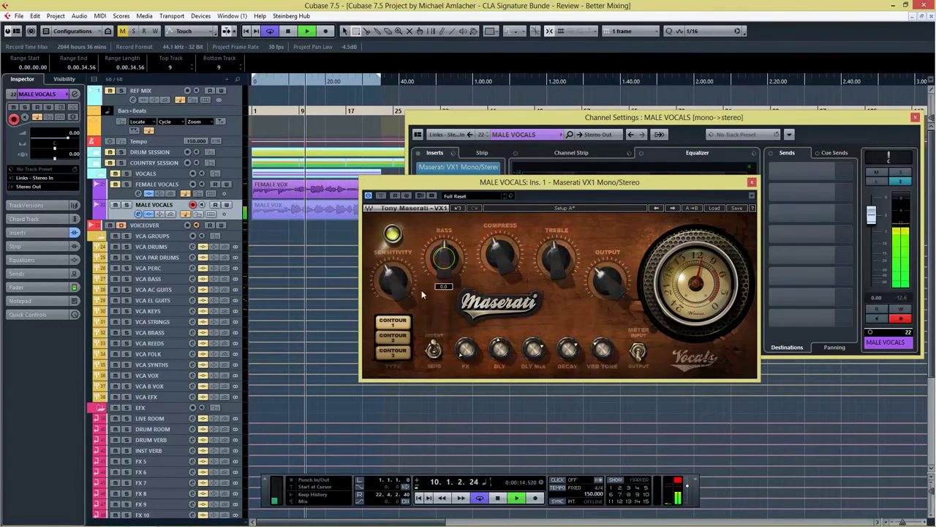
{"action": "left_click", "coordinate": [466, 349]}
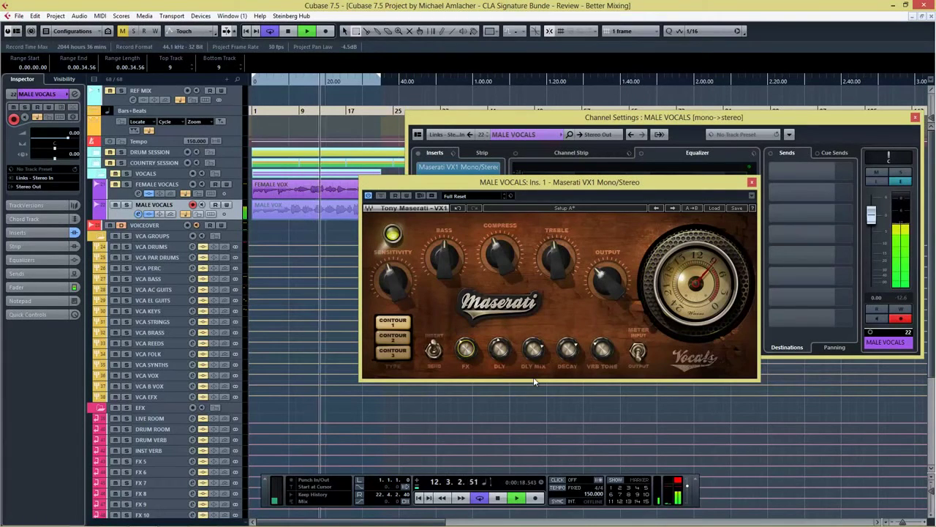
{"action": "mouse_move", "coordinate": [463, 364]}
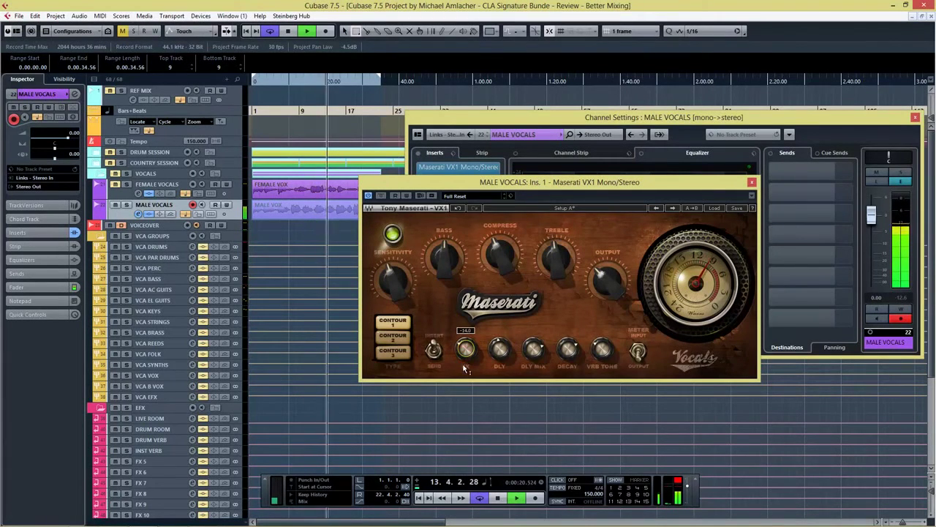
{"action": "mouse_move", "coordinate": [595, 369]}
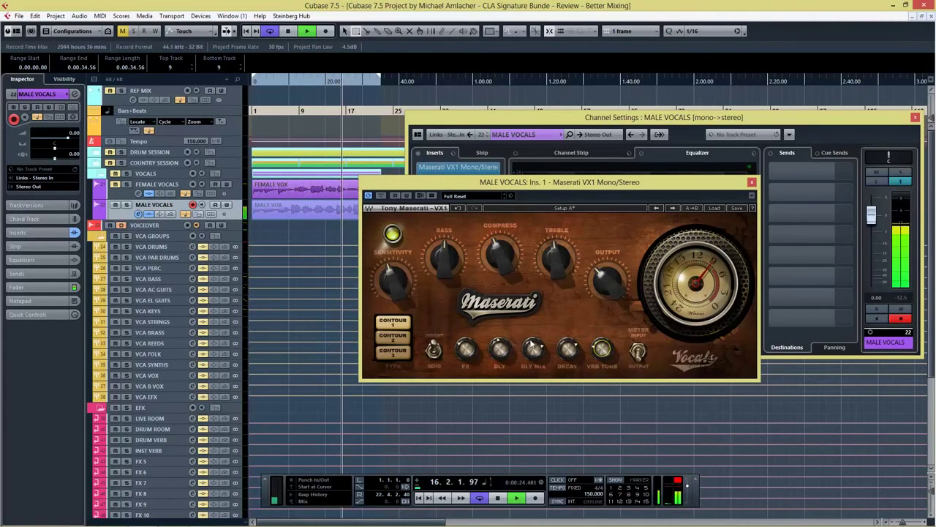
{"action": "mouse_move", "coordinate": [512, 356]}
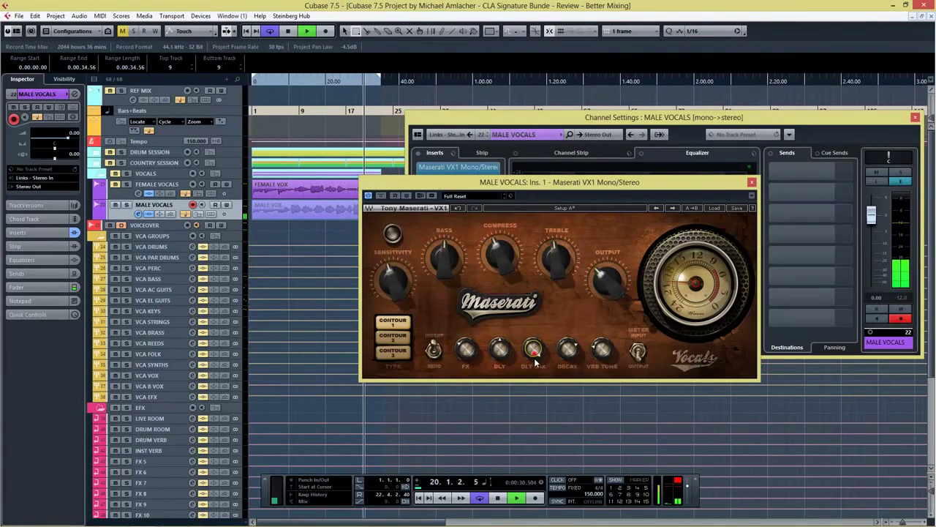
{"action": "left_click_drag", "start_coordinate": [536, 361], "coordinate": [536, 403]}
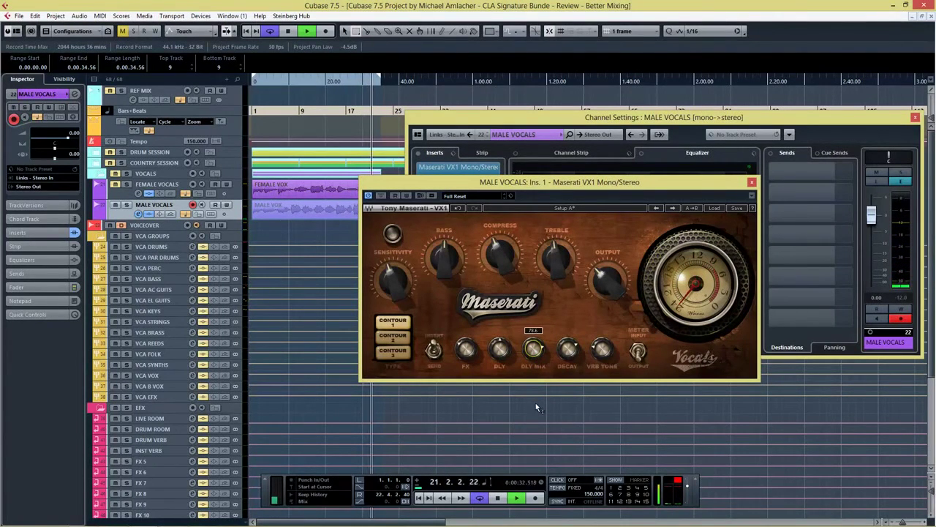
Replay the male vocals, compare VX1 bypassed and active, and close its window
{"action": "left_click", "coordinate": [424, 498]}
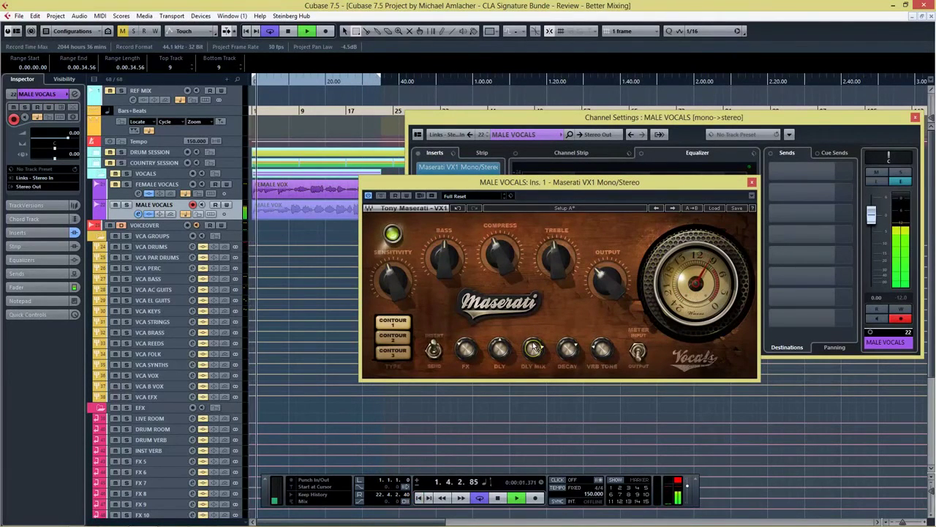
{"action": "left_click", "coordinate": [381, 196]}
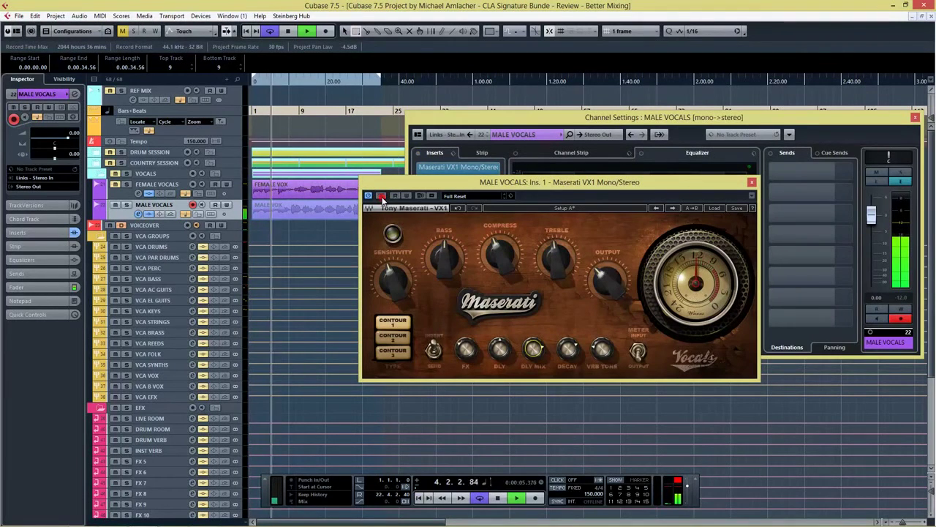
{"action": "left_click", "coordinate": [381, 196]}
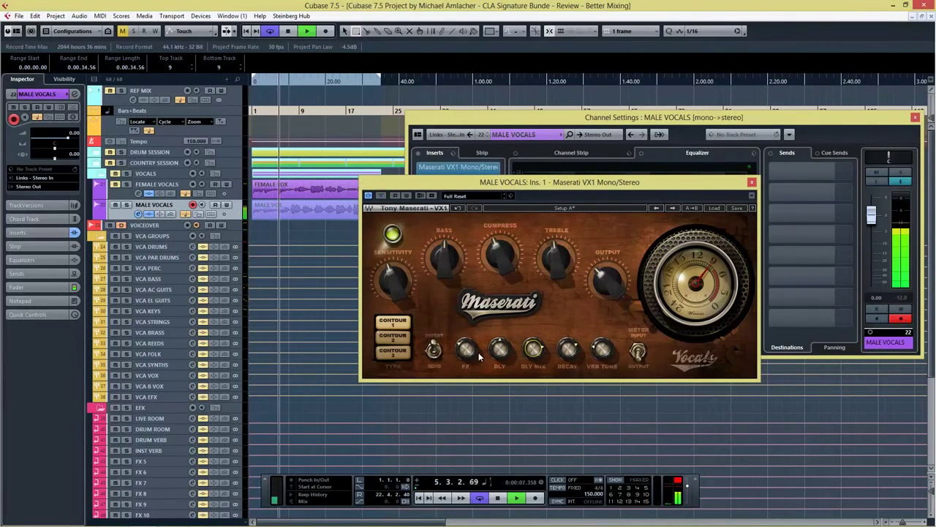
{"action": "left_click", "coordinate": [752, 183]}
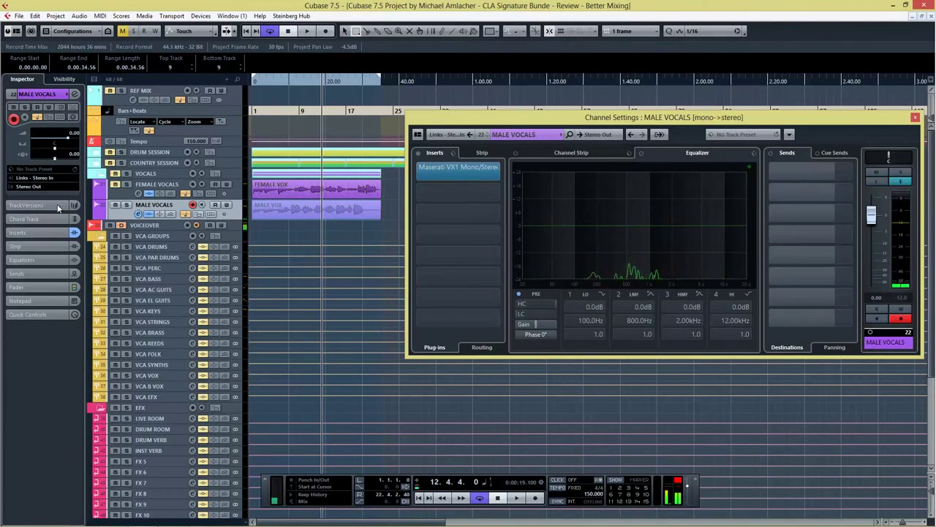
Select FEMALE VOCALS, mute and collapse the VOCALS folder, and open the female track's Maserati VX1 insert
{"action": "left_click", "coordinate": [110, 184]}
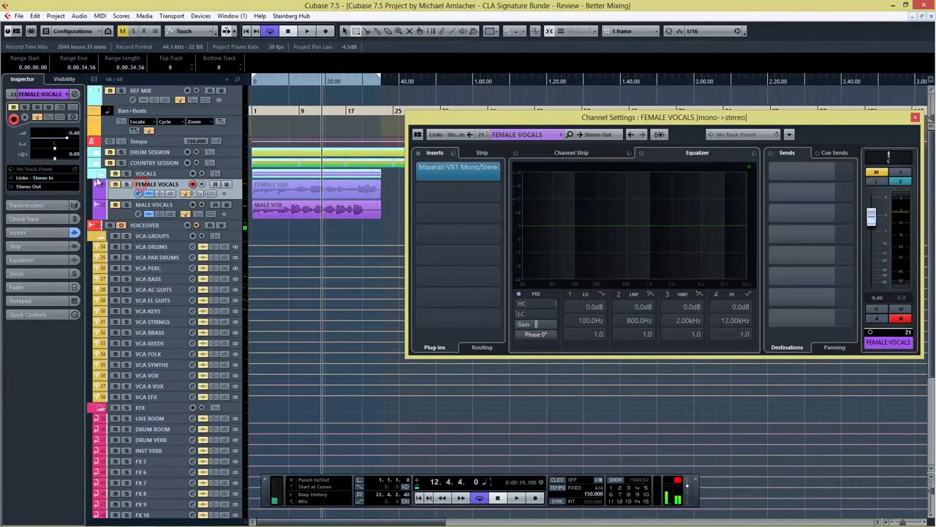
{"action": "left_click", "coordinate": [97, 176]}
{"action": "left_click", "coordinate": [465, 174]}
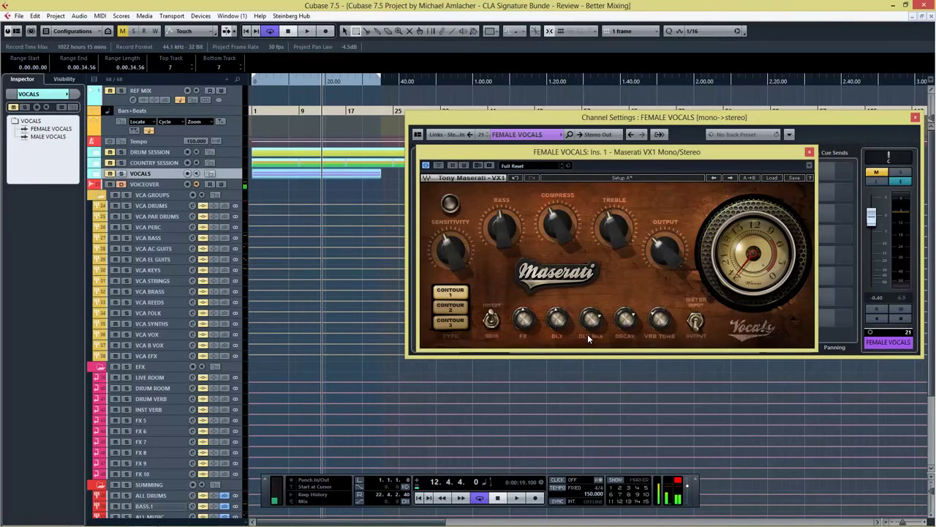
Move the female VX1 window aside, close it, and reposition the FEMALE VOCALS channel settings window
{"action": "left_click_drag", "start_coordinate": [688, 155], "coordinate": [496, 106]}
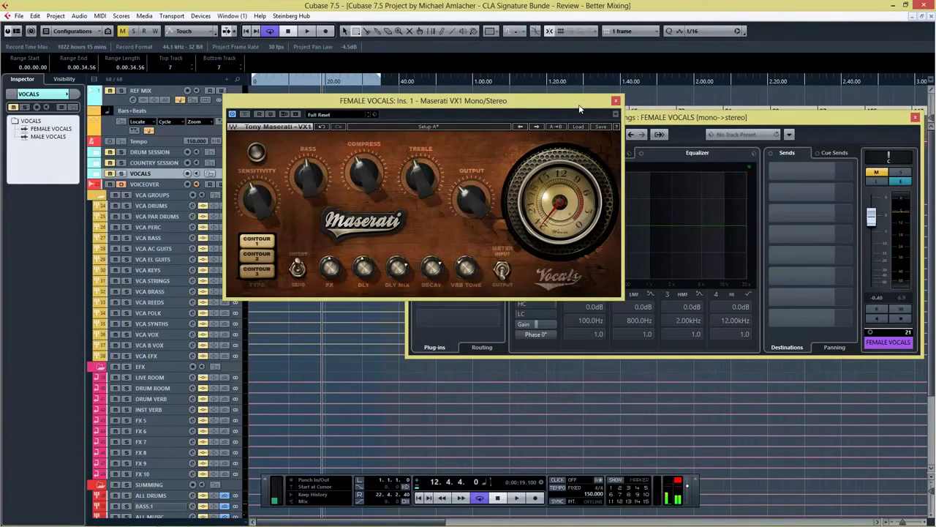
{"action": "left_click", "coordinate": [615, 101]}
{"action": "left_click_drag", "start_coordinate": [679, 116], "coordinate": [636, 121]}
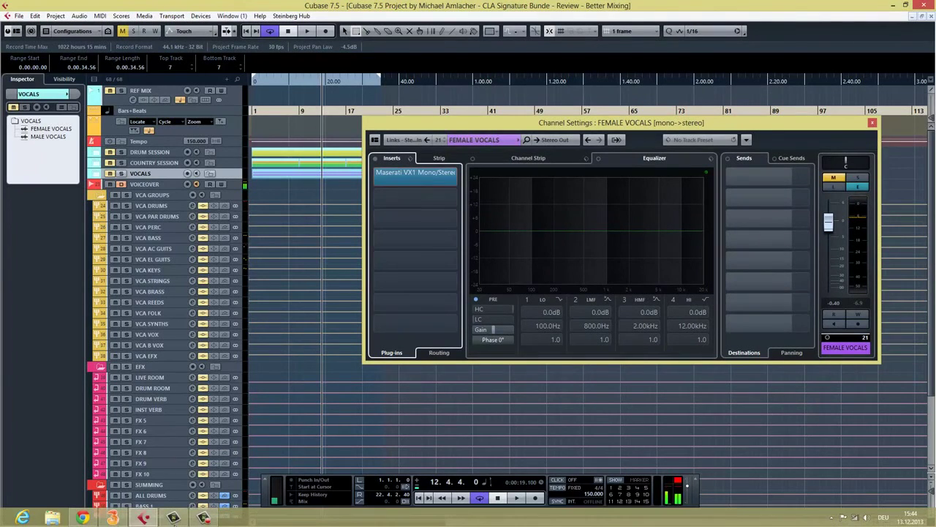
Switch to the Chrome browser, view the Maserati DRM page, and return to the Tony Maserati Signature Series bundle page
{"action": "left_click", "coordinate": [125, 520]}
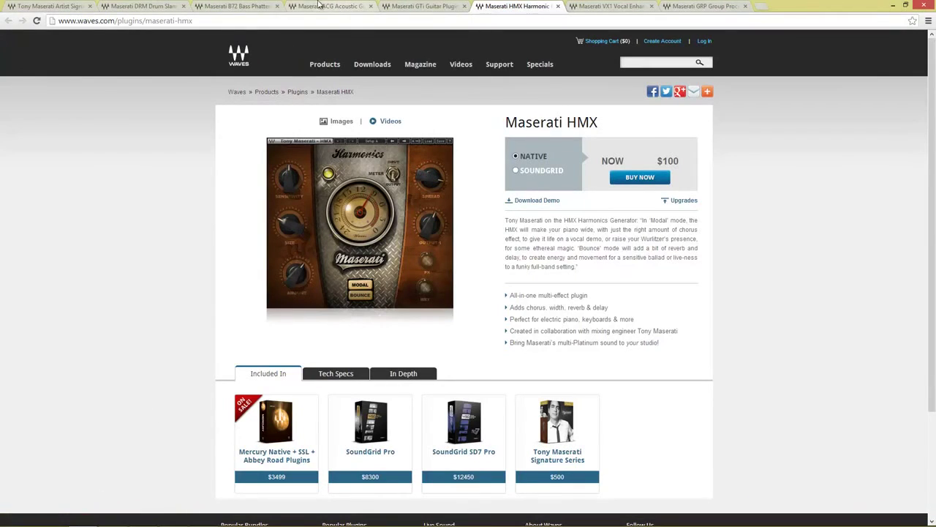
{"action": "left_click", "coordinate": [146, 6]}
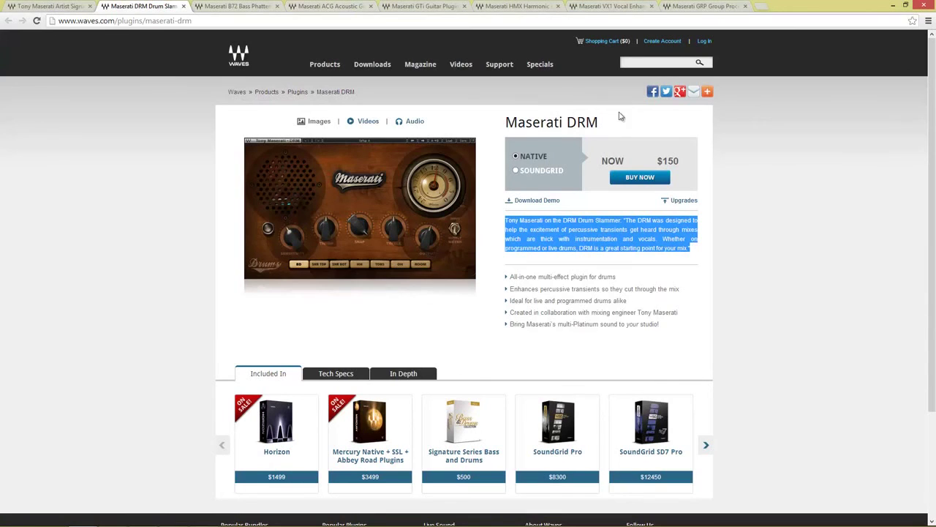
{"action": "left_click", "coordinate": [50, 6]}
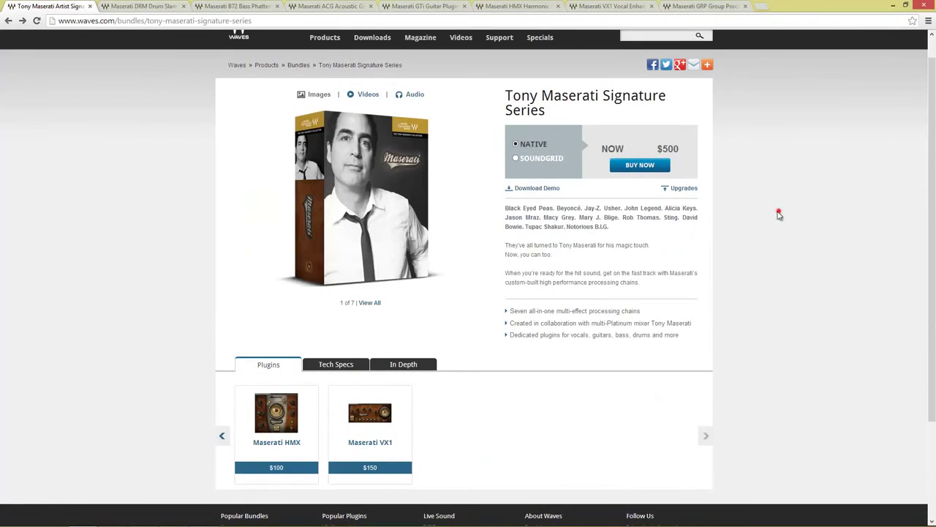